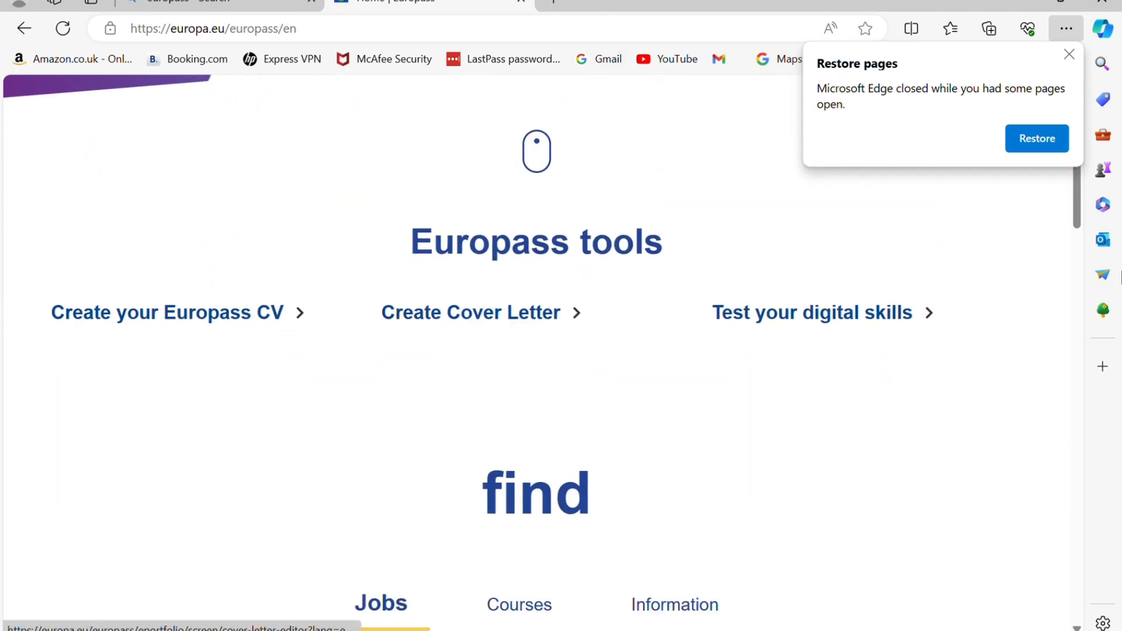
# Start a Europass CV from a profile, choose Register and reach the EU Login account form
pyautogui.click(225, 320)
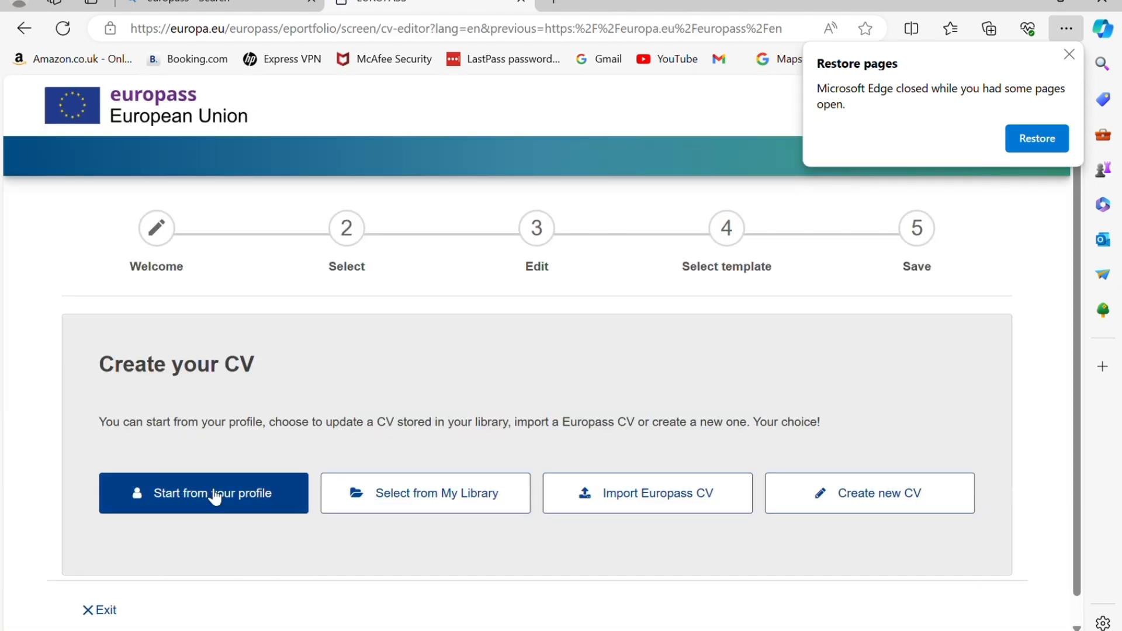
pyautogui.click(214, 496)
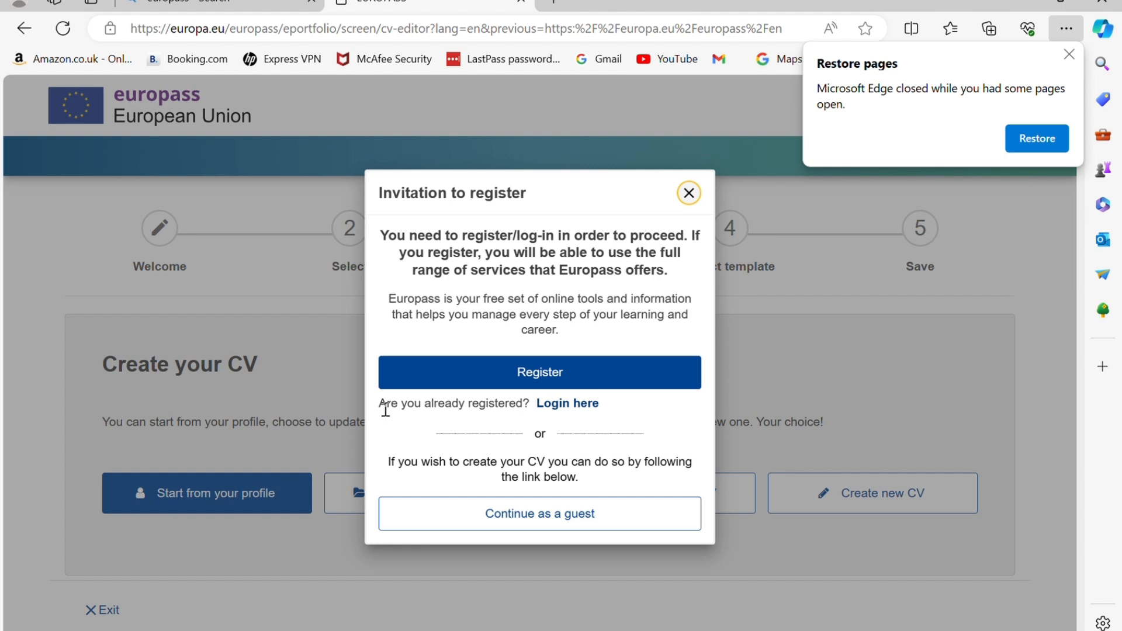
pyautogui.click(470, 374)
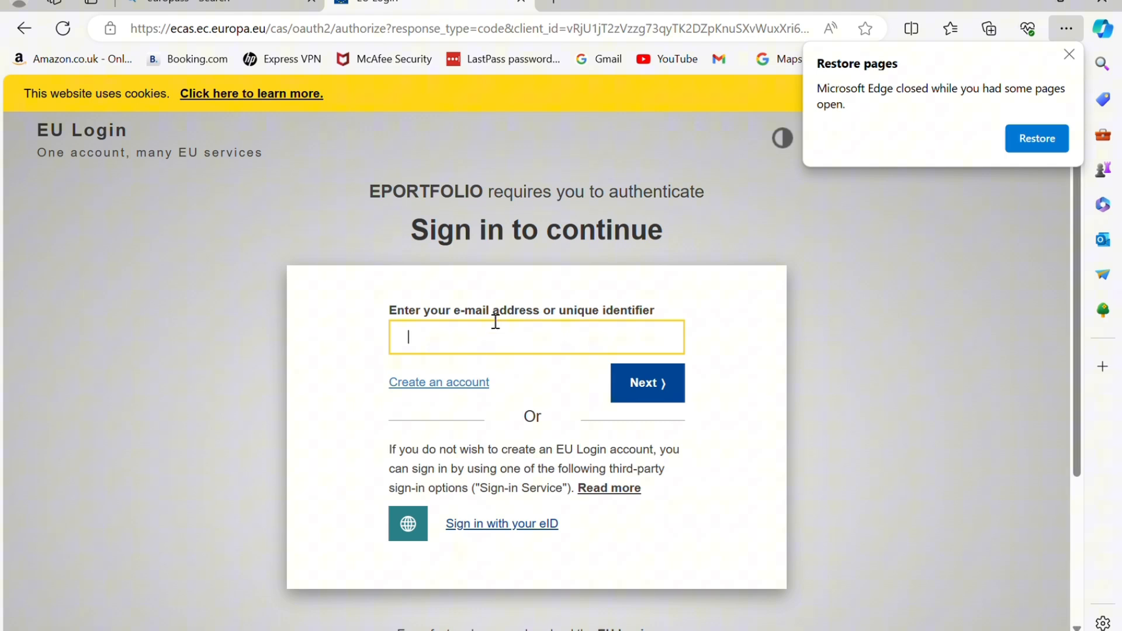
pyautogui.click(454, 383)
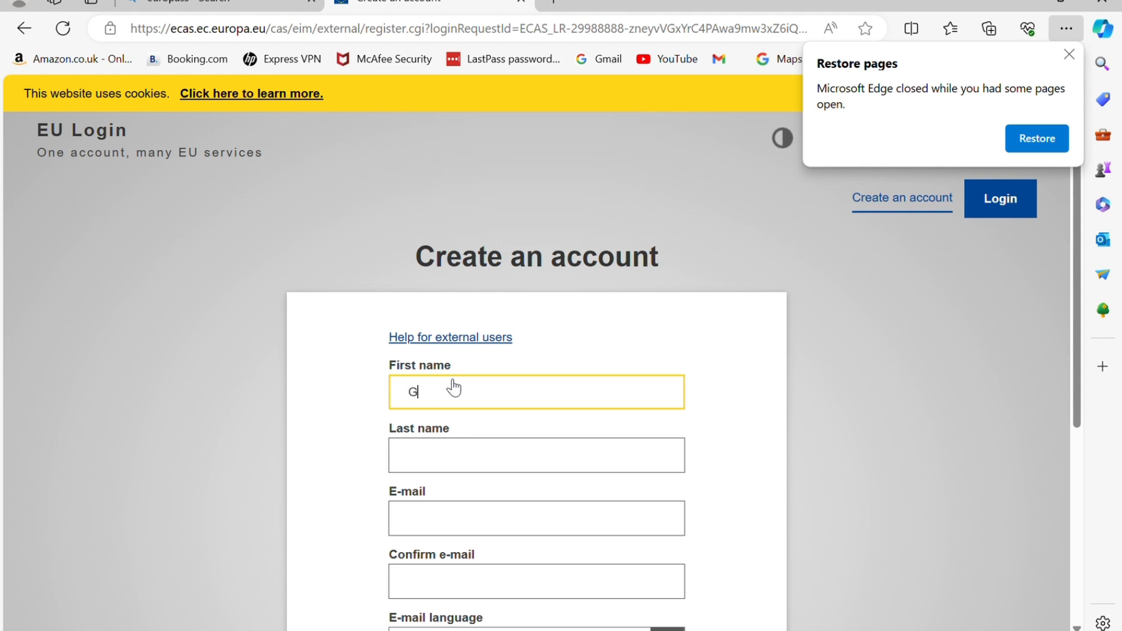
# Enter the first name, last name and e-mail, accept the privacy statement and create the account
pyautogui.write('rad')
pyautogui.press('Tab')
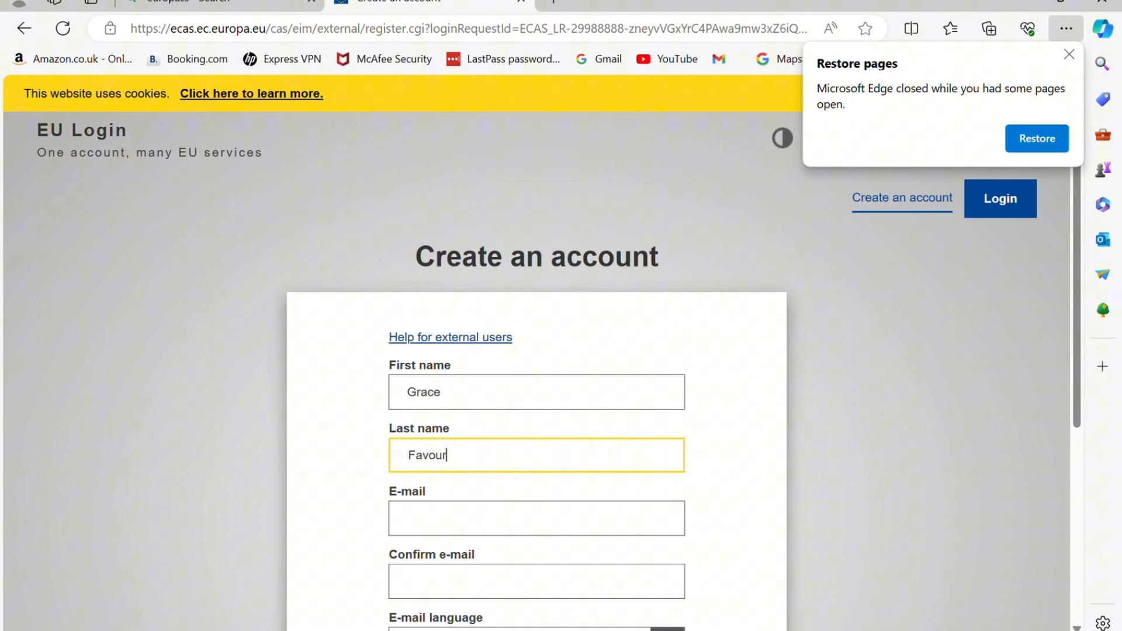
pyautogui.scroll(-3, 537, 350)
pyautogui.press('Tab')
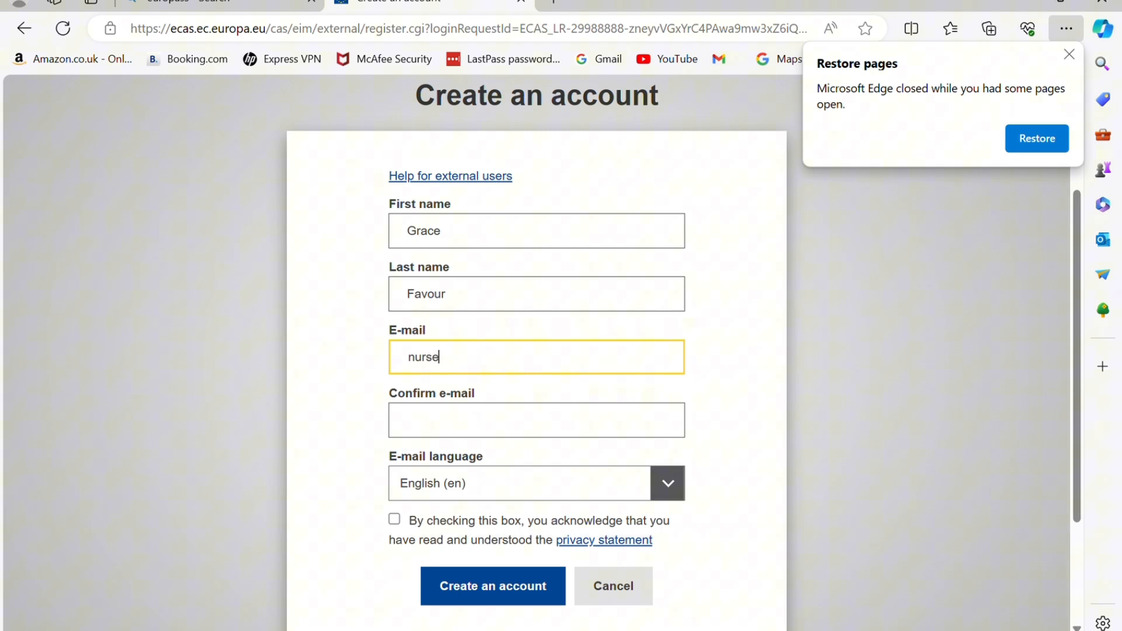
pyautogui.press('Tab')
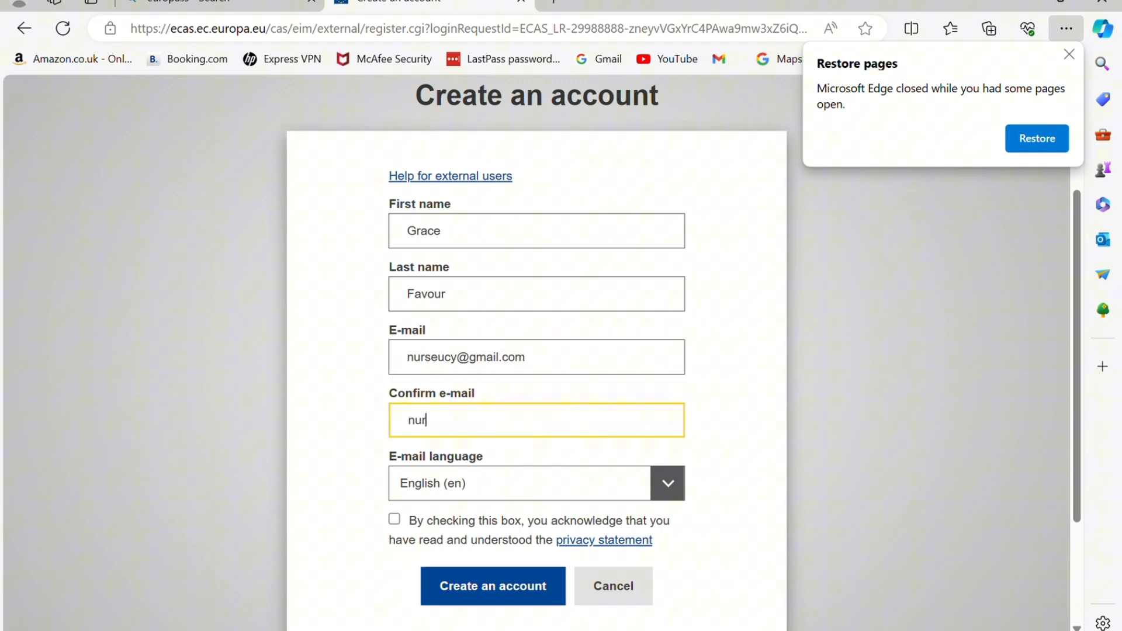
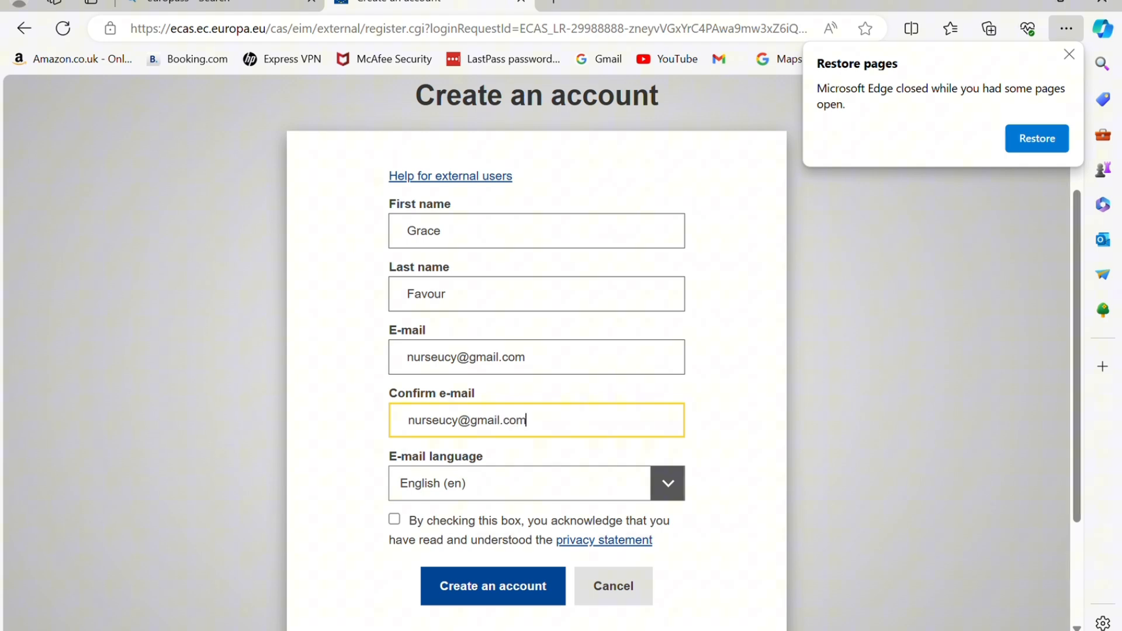
pyautogui.click(394, 518)
pyautogui.click(494, 585)
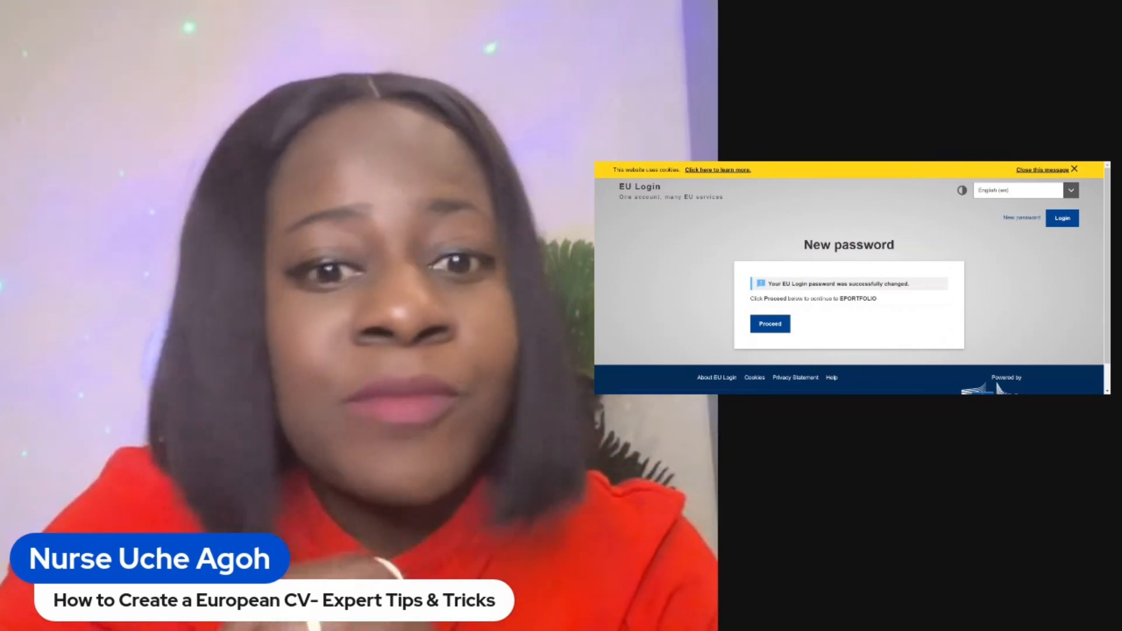
# Proceed from the New password page on to Europass
pyautogui.click(775, 322)
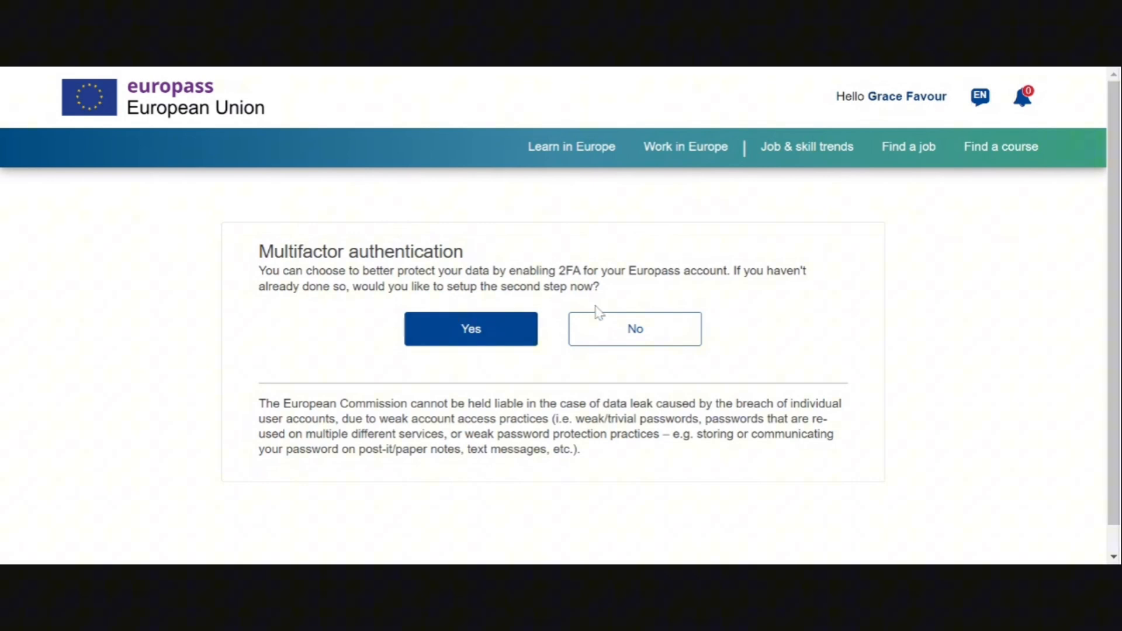
# Accept two-step login, then go via My Europass to create a CV starting from the profile
pyautogui.click(529, 337)
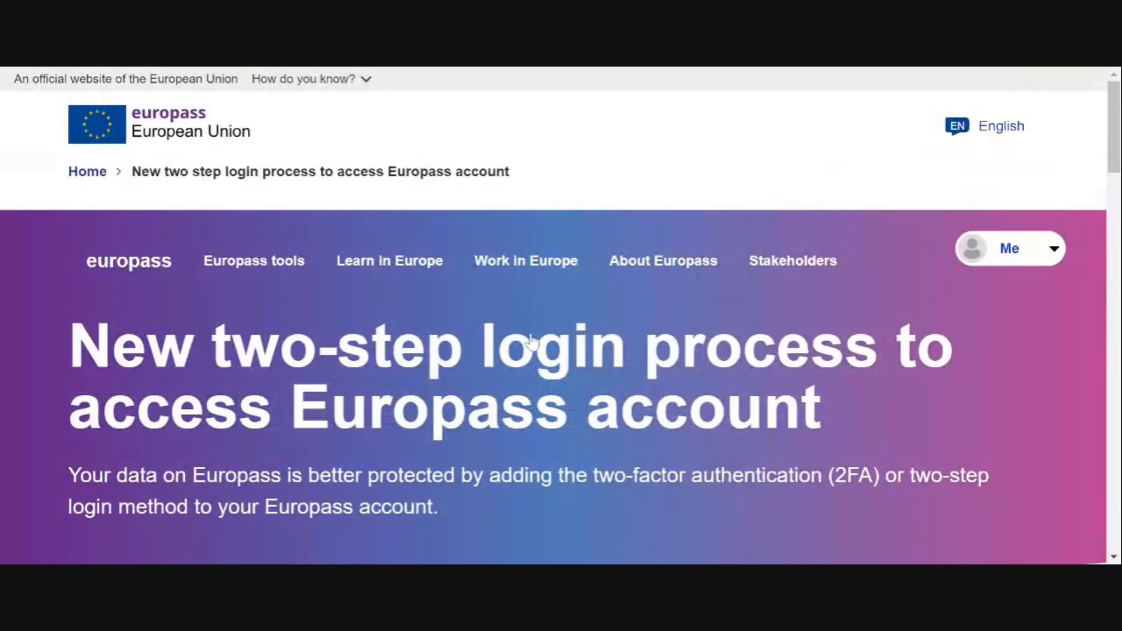
pyautogui.scroll(-1, 529, 337)
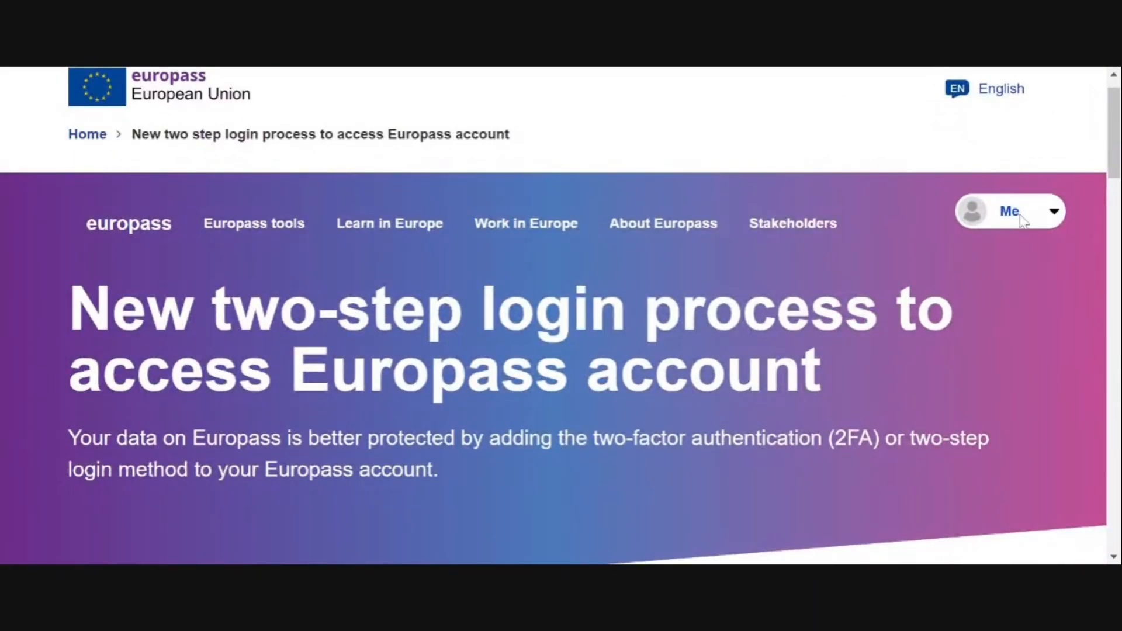
pyautogui.click(1052, 211)
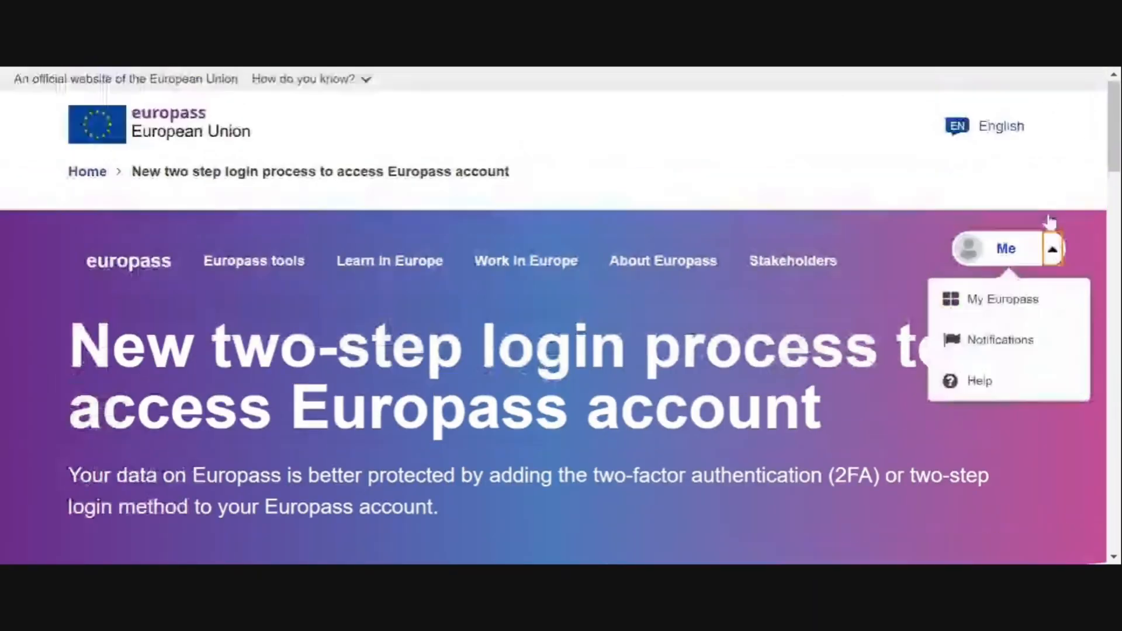
pyautogui.click(988, 301)
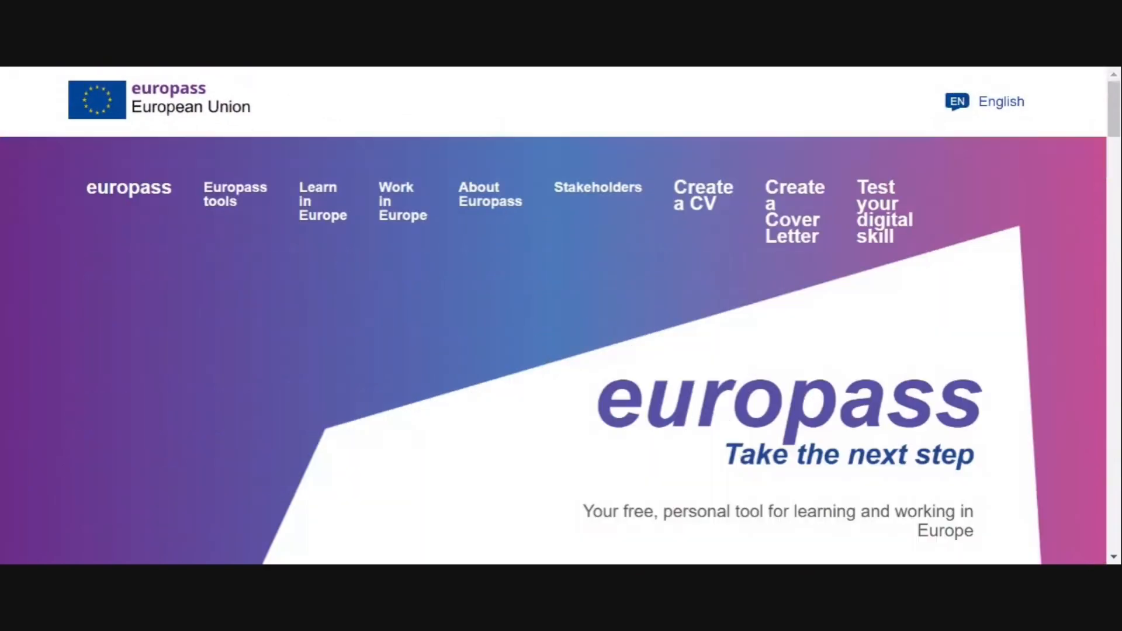
pyautogui.scroll(-10, 560, 315)
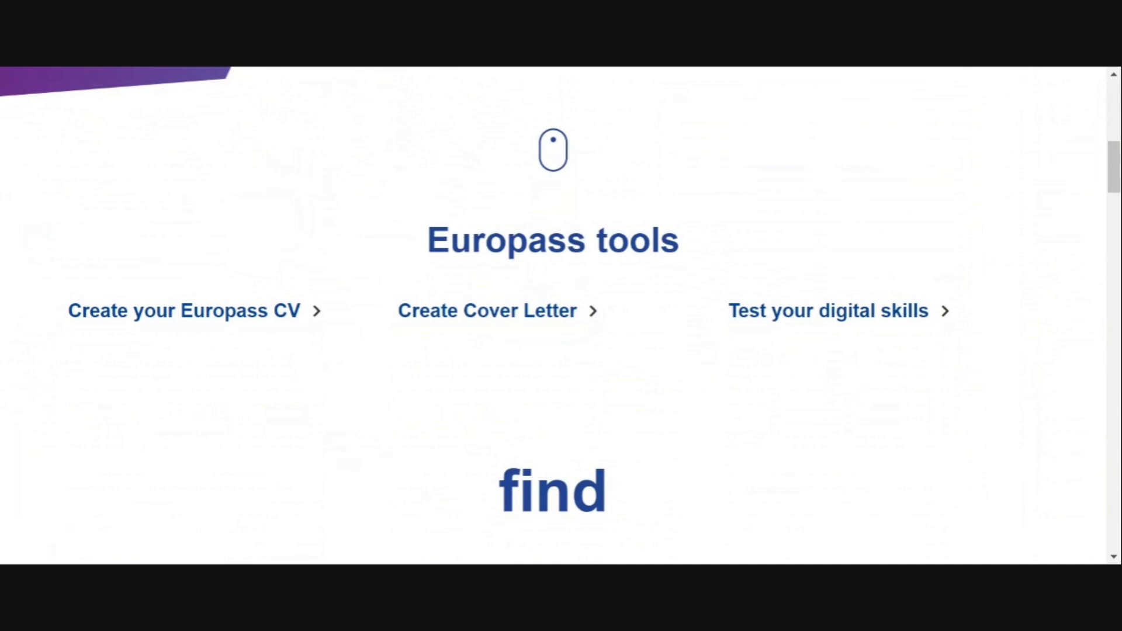
pyautogui.click(260, 316)
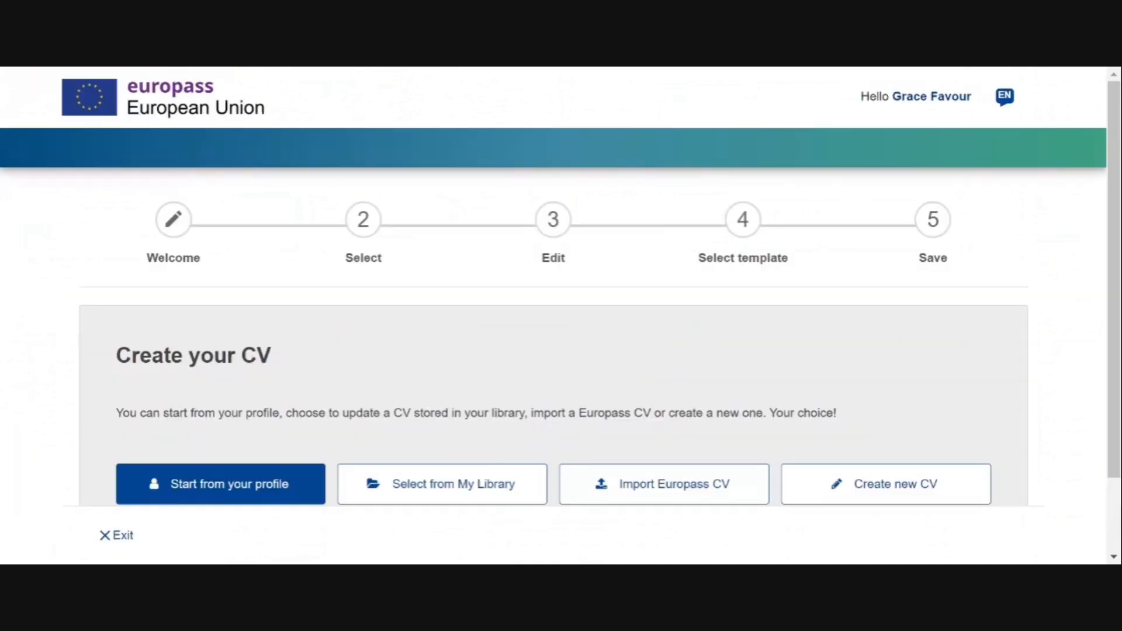
pyautogui.scroll(-2, 560, 315)
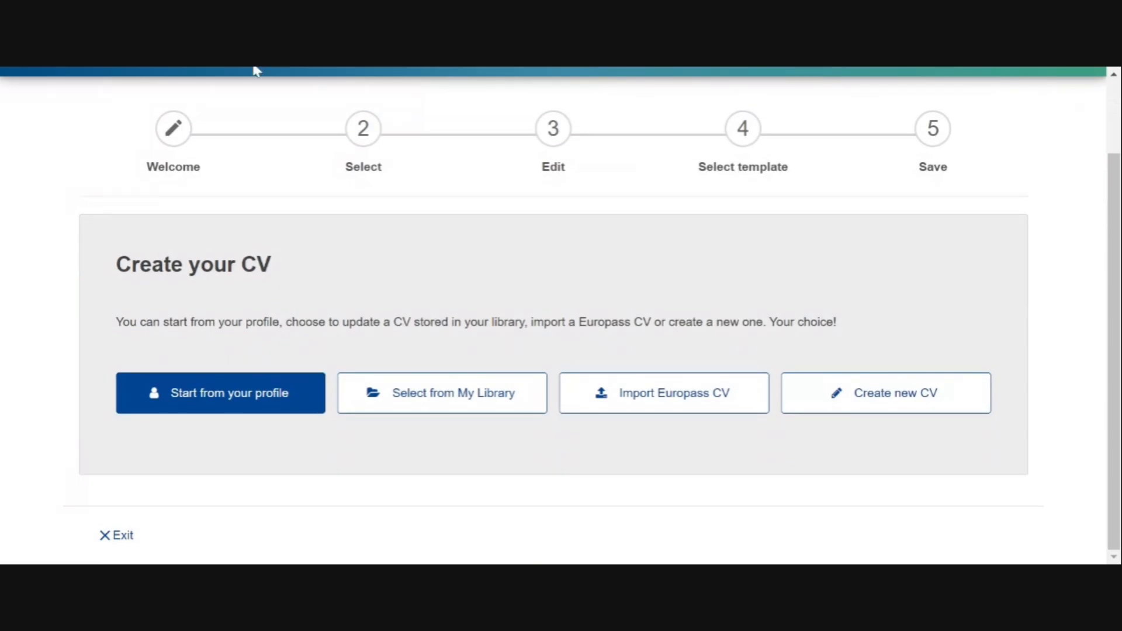
pyautogui.click(217, 390)
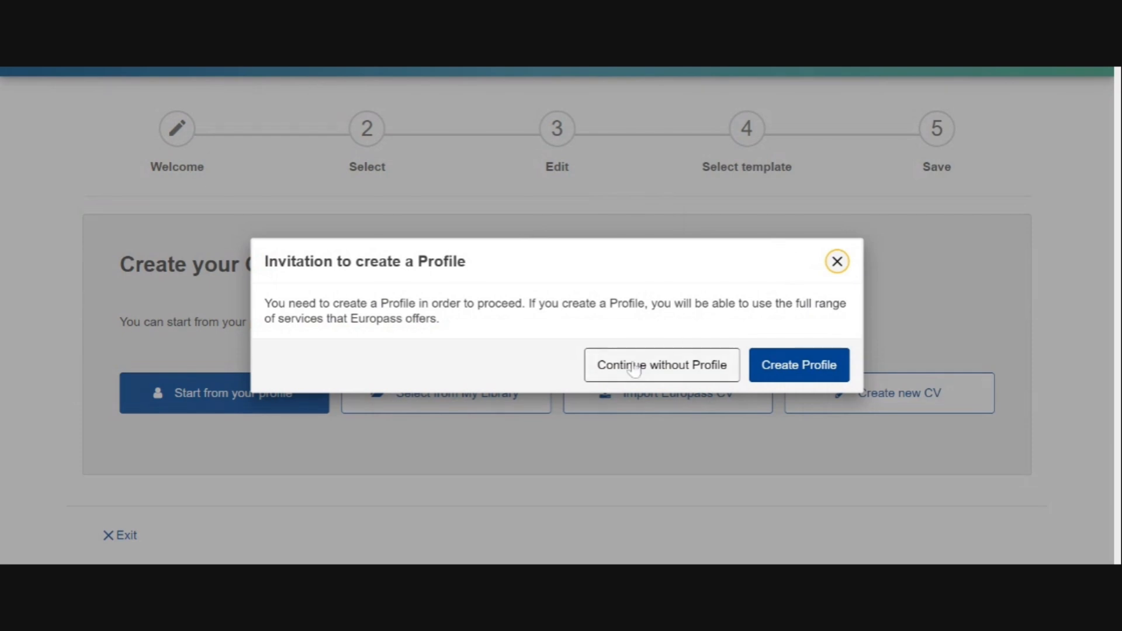
# Choose to create a profile first and look over the personal details form
pyautogui.click(773, 360)
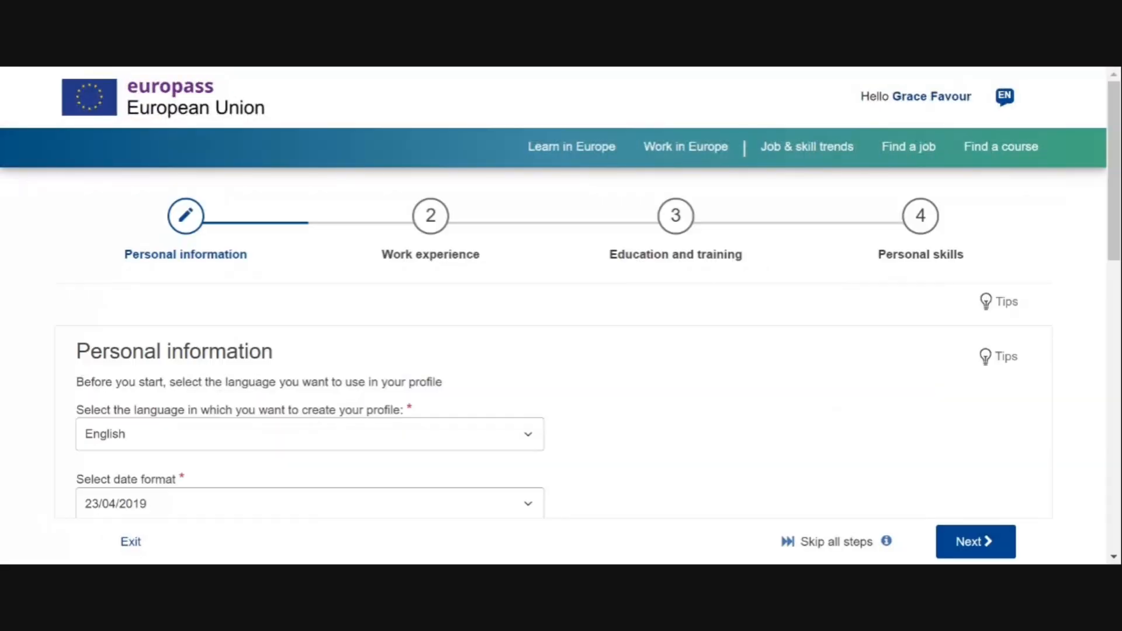
pyautogui.scroll(-4, 561, 292)
pyautogui.scroll(1, 561, 292)
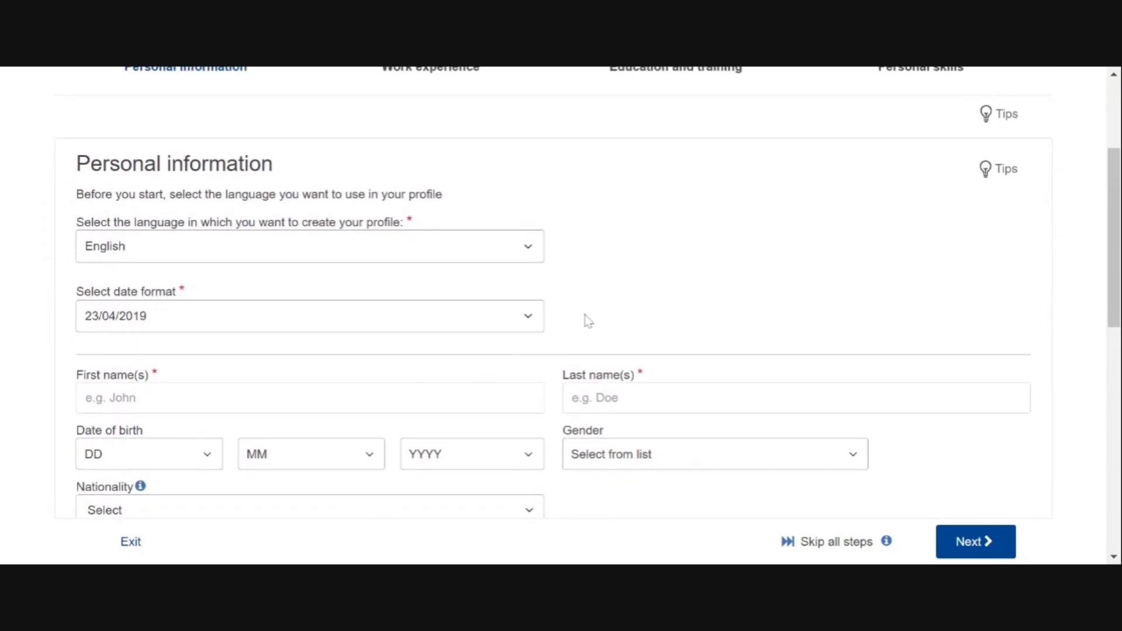
pyautogui.scroll(3, 587, 320)
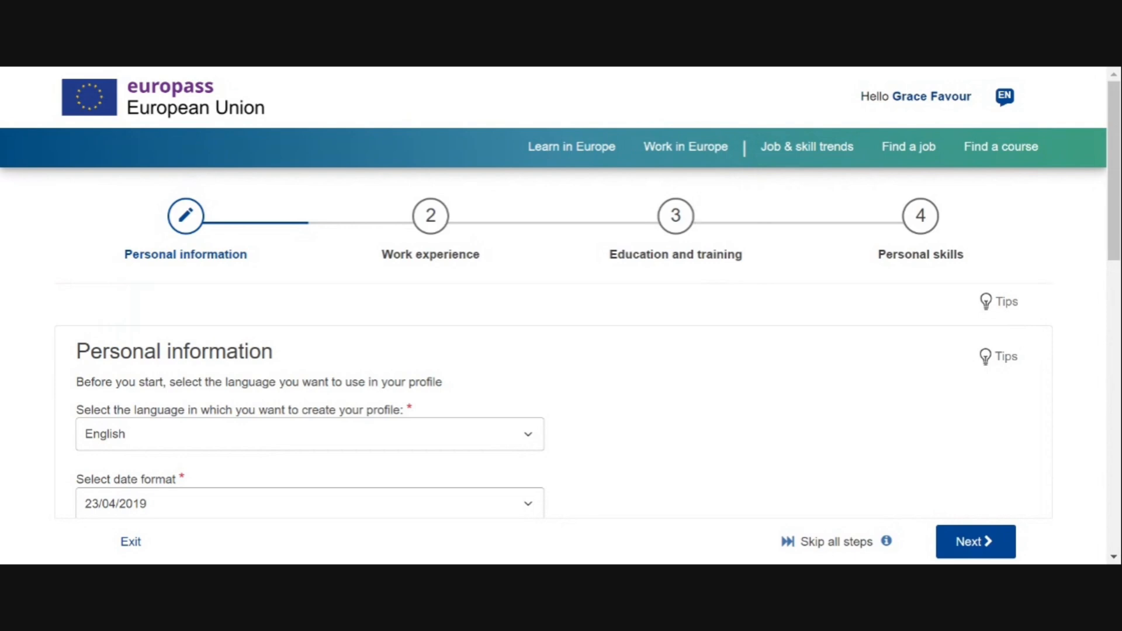
pyautogui.scroll(-3, 554, 315)
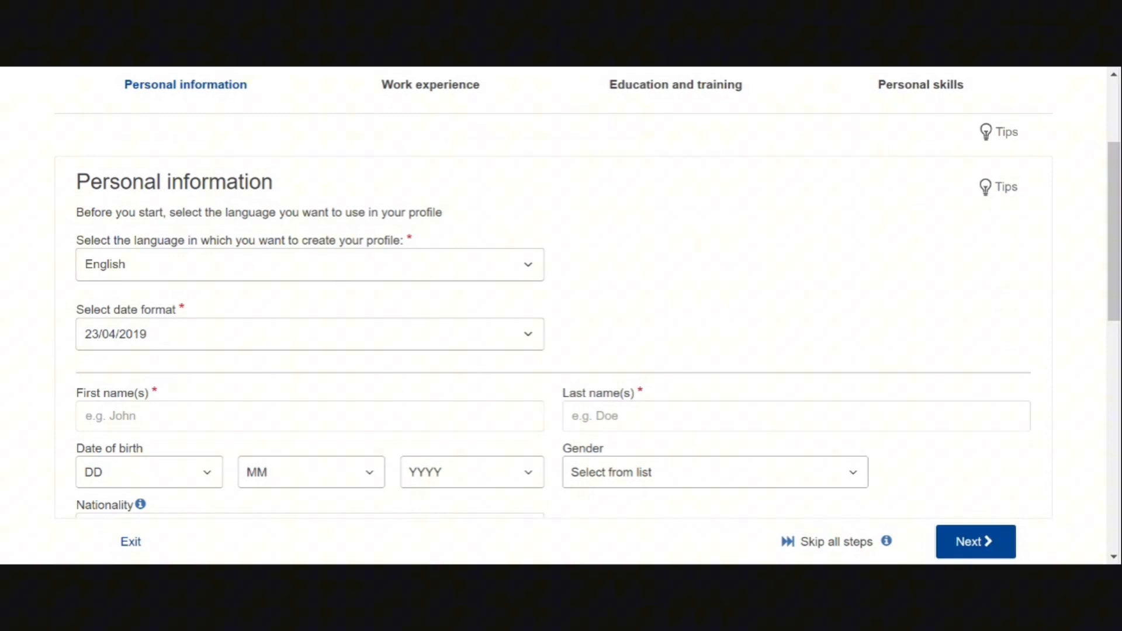
# Enter the first and last name, set gender to Female and nationality to Nigerian
pyautogui.click(175, 416)
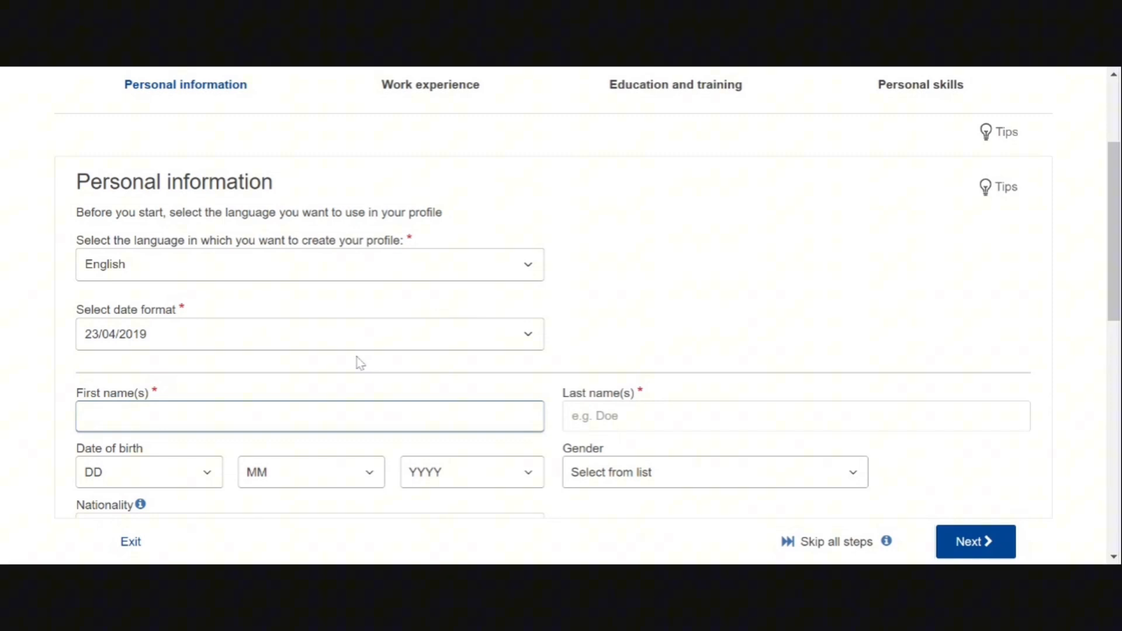
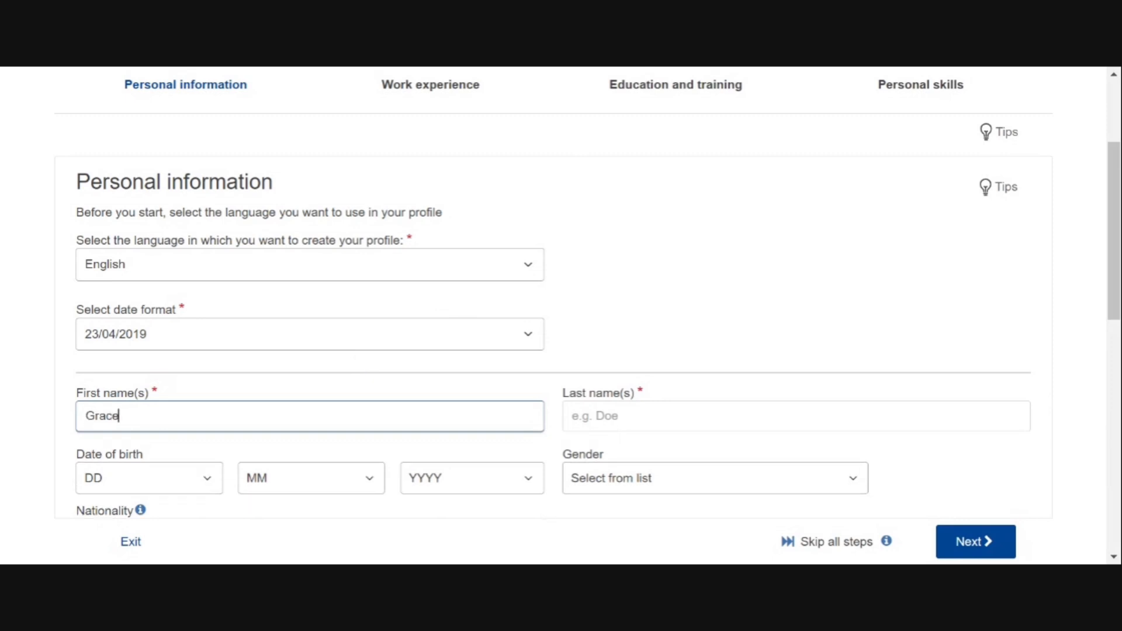
pyautogui.press('Tab')
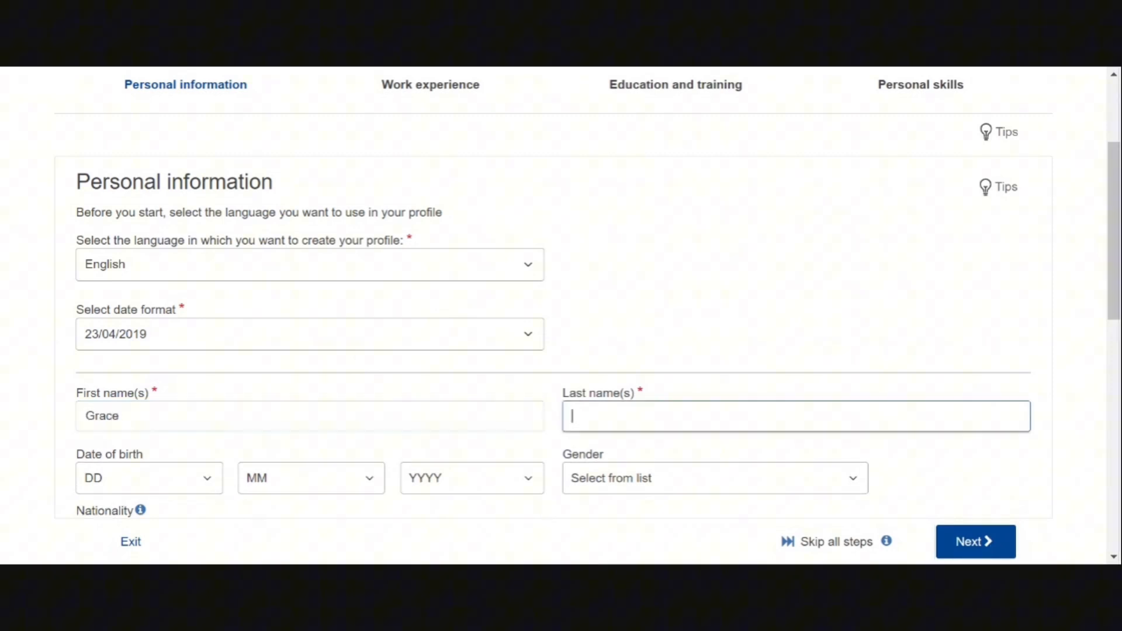
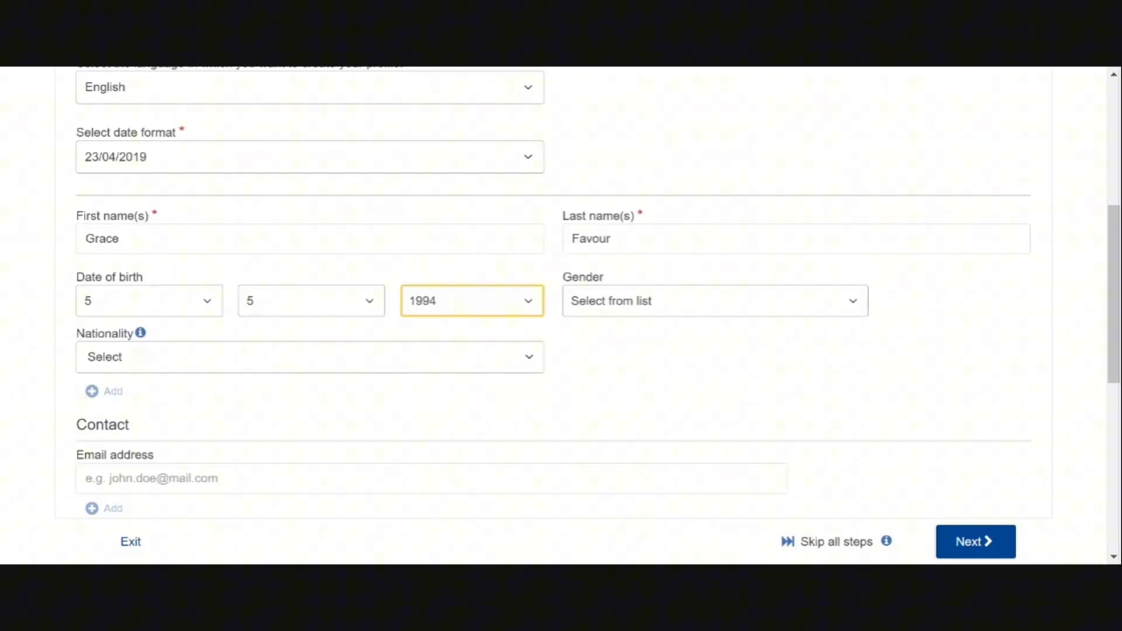
pyautogui.press('Tab')
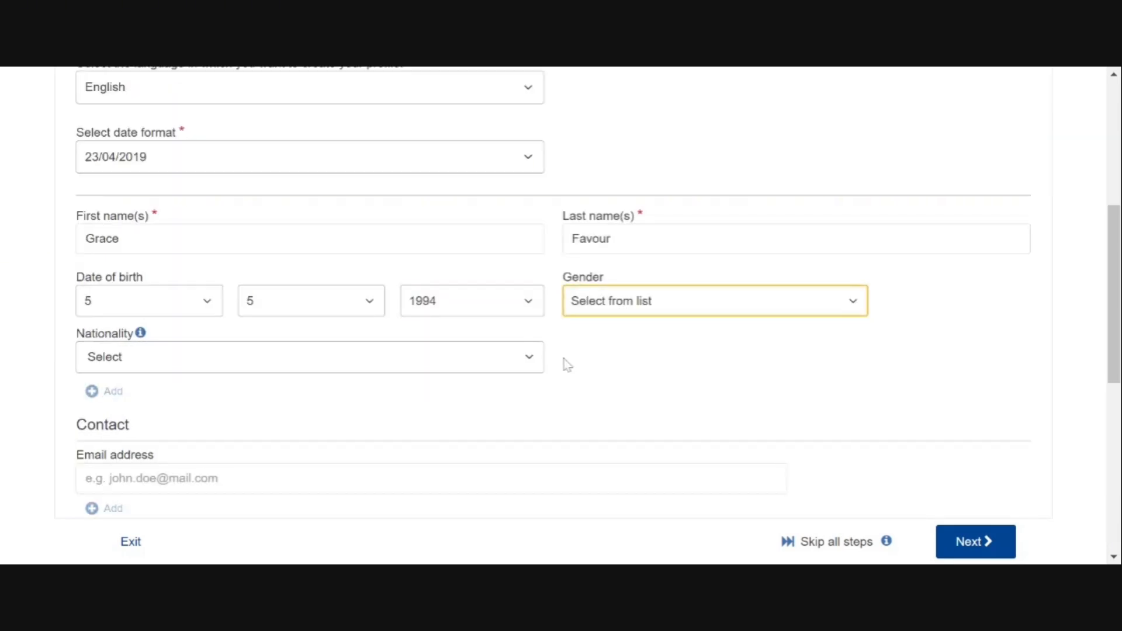
pyautogui.press('Down')
pyautogui.click(543, 368)
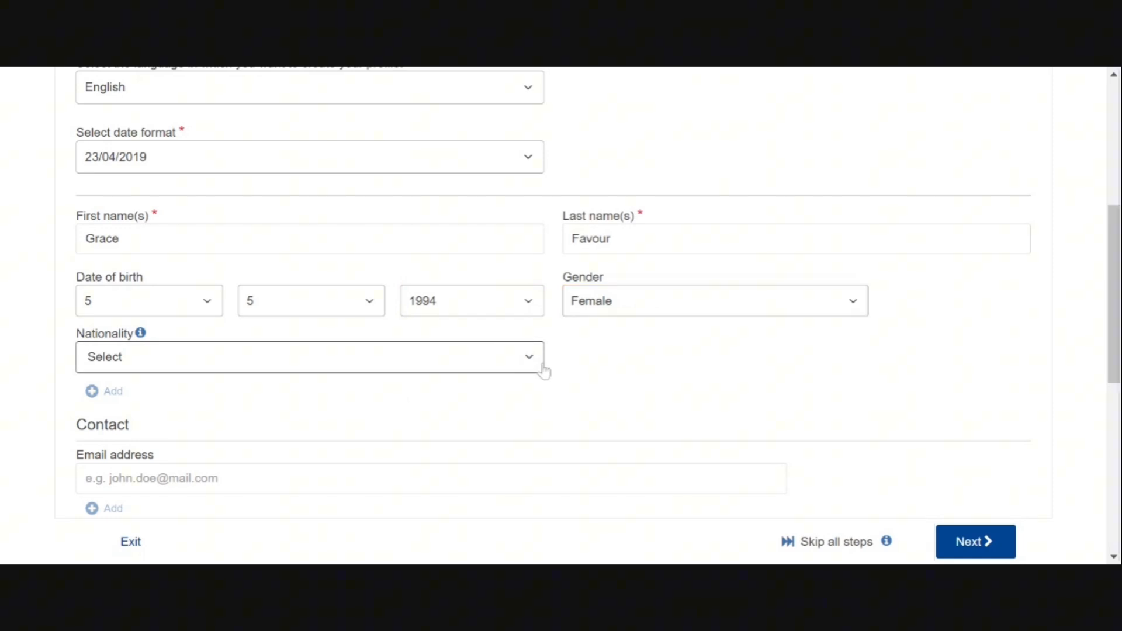
pyautogui.click(543, 371)
pyautogui.write('nig')
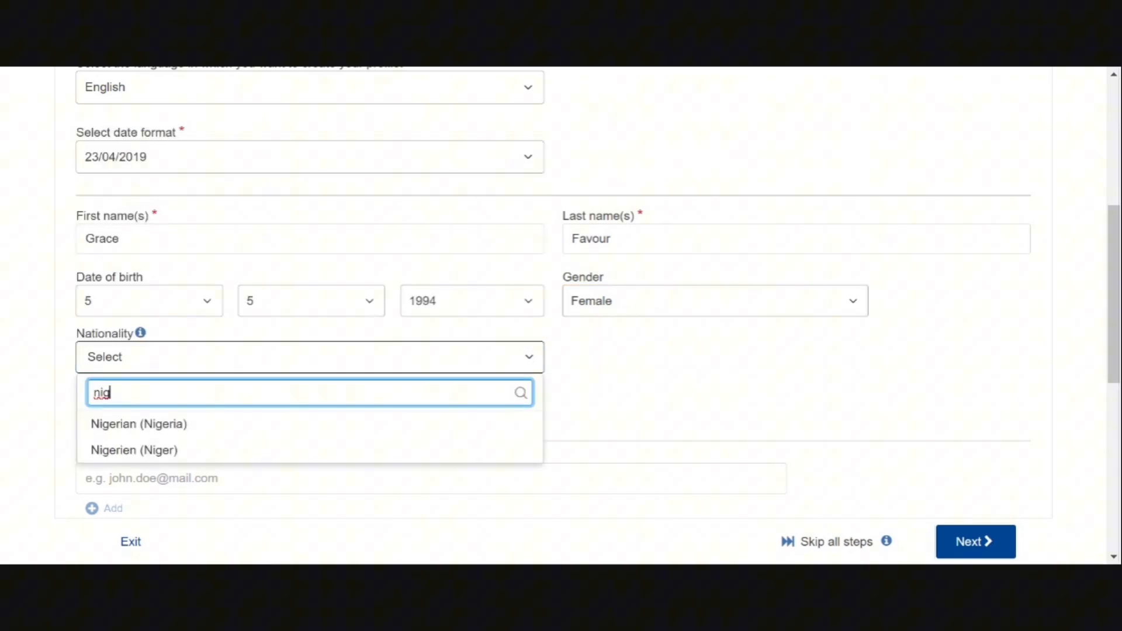
pyautogui.click(385, 429)
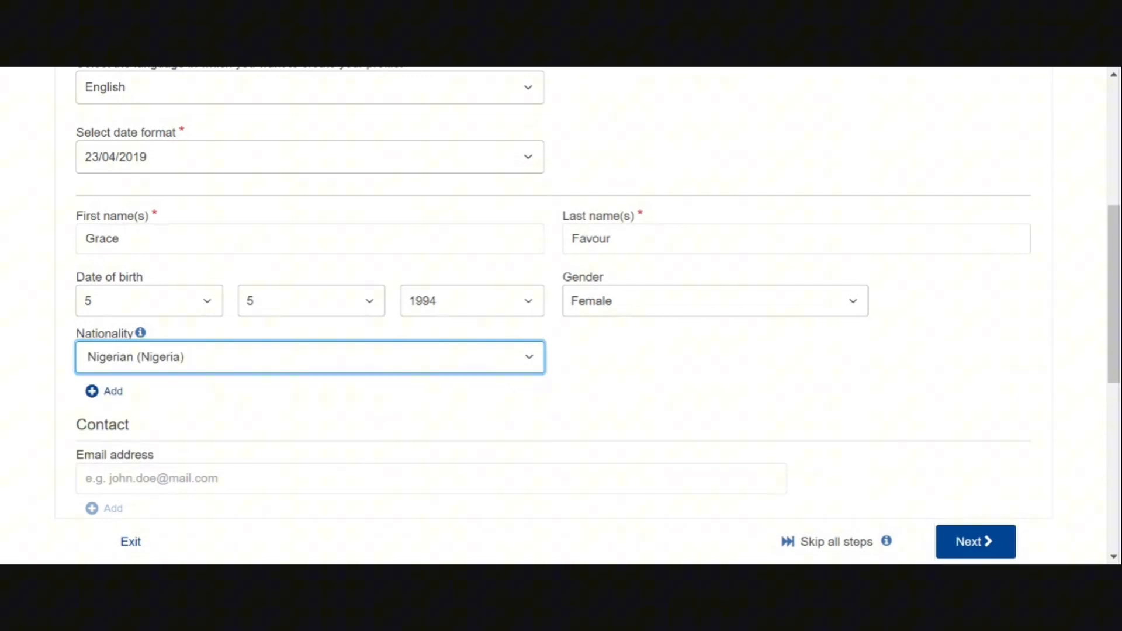
# Add the e-mail address, set the phone type to Work, and continue to Work experience
pyautogui.click(181, 478)
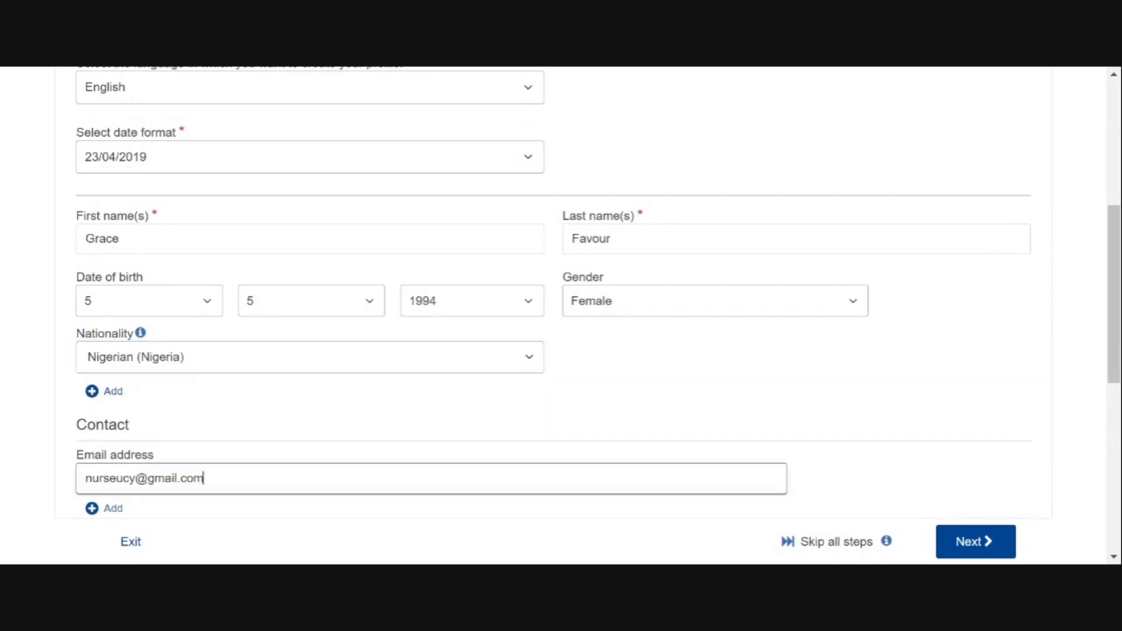
pyautogui.scroll(-7, 552, 316)
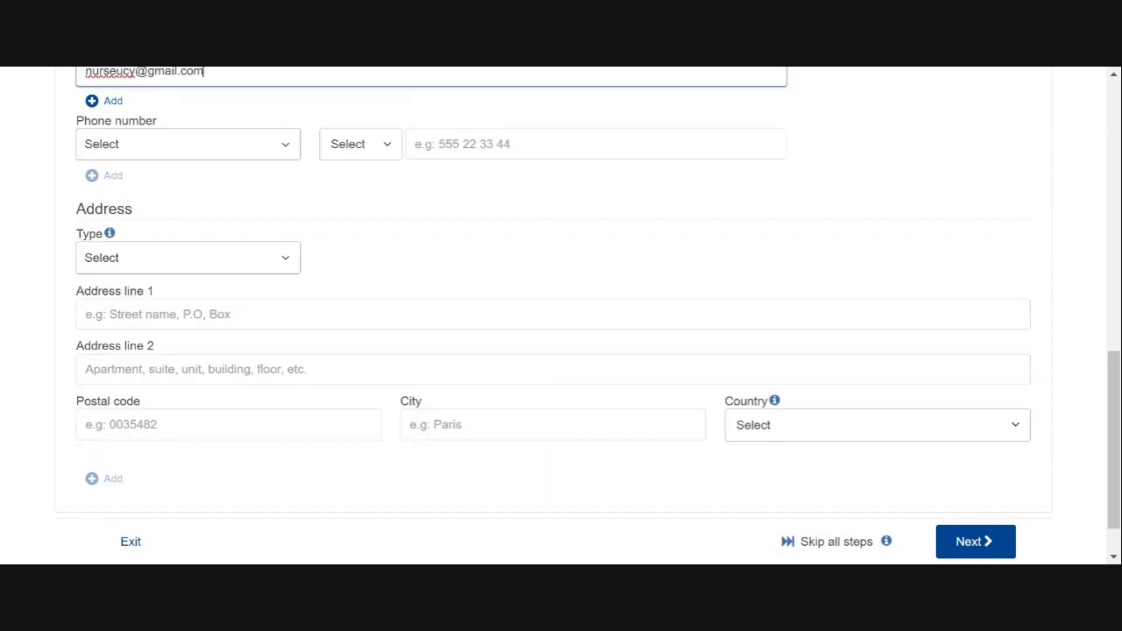
pyautogui.click(187, 144)
pyautogui.press('Down')
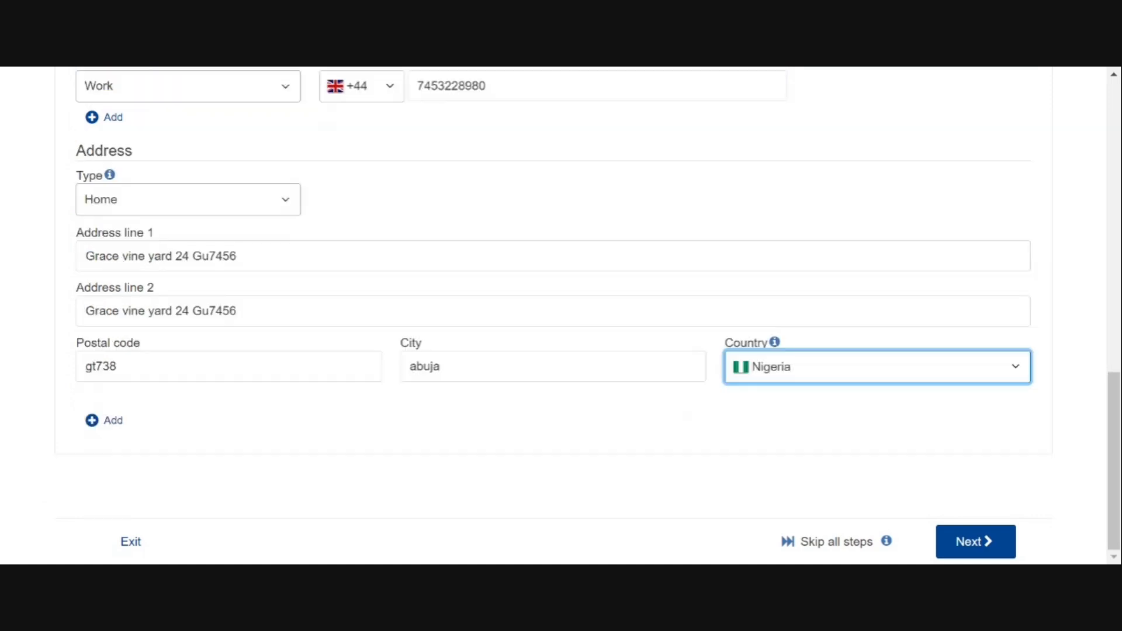
pyautogui.click(976, 541)
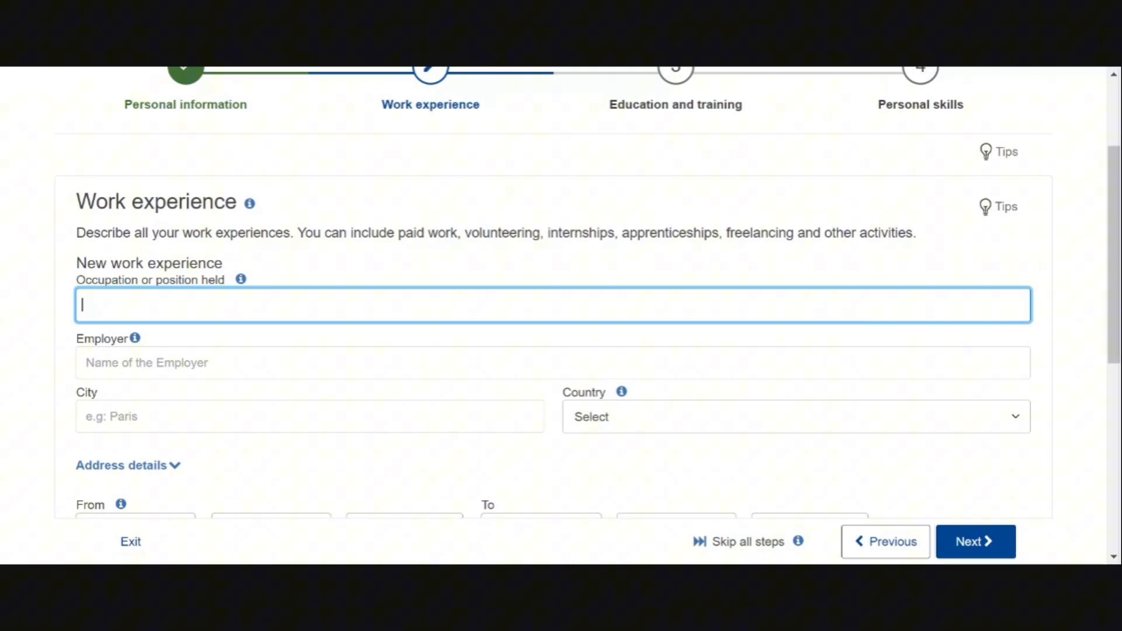
# Enter occupation Plumber, employer Plumbing Services international, city Abuja and country Nigeria
pyautogui.write('Plumber')
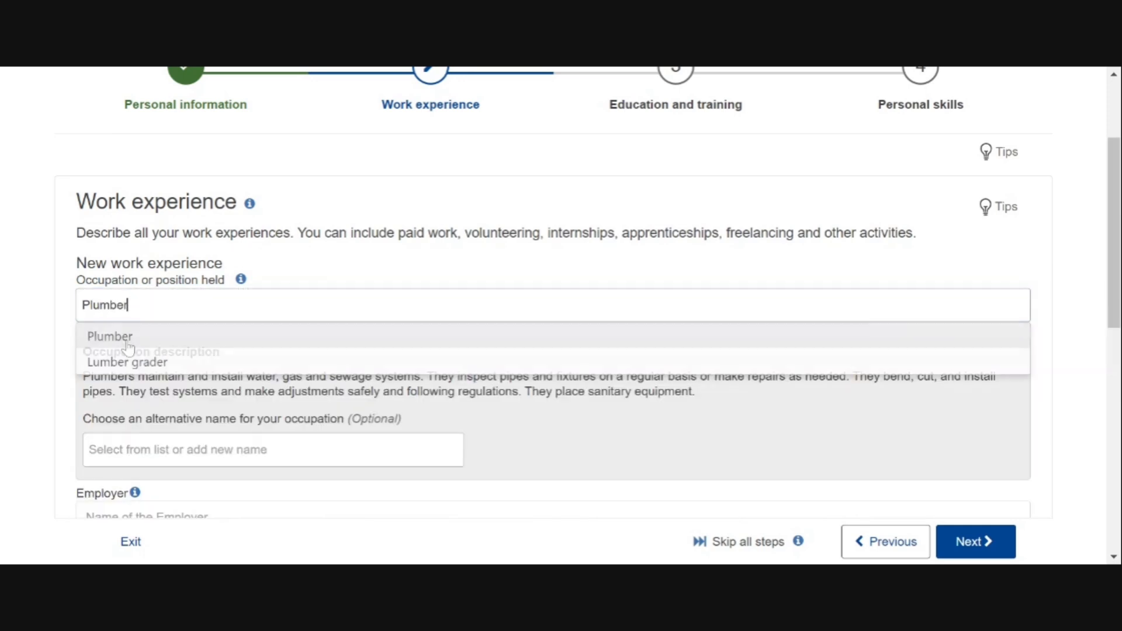
pyautogui.press('Return')
pyautogui.click(11, 250)
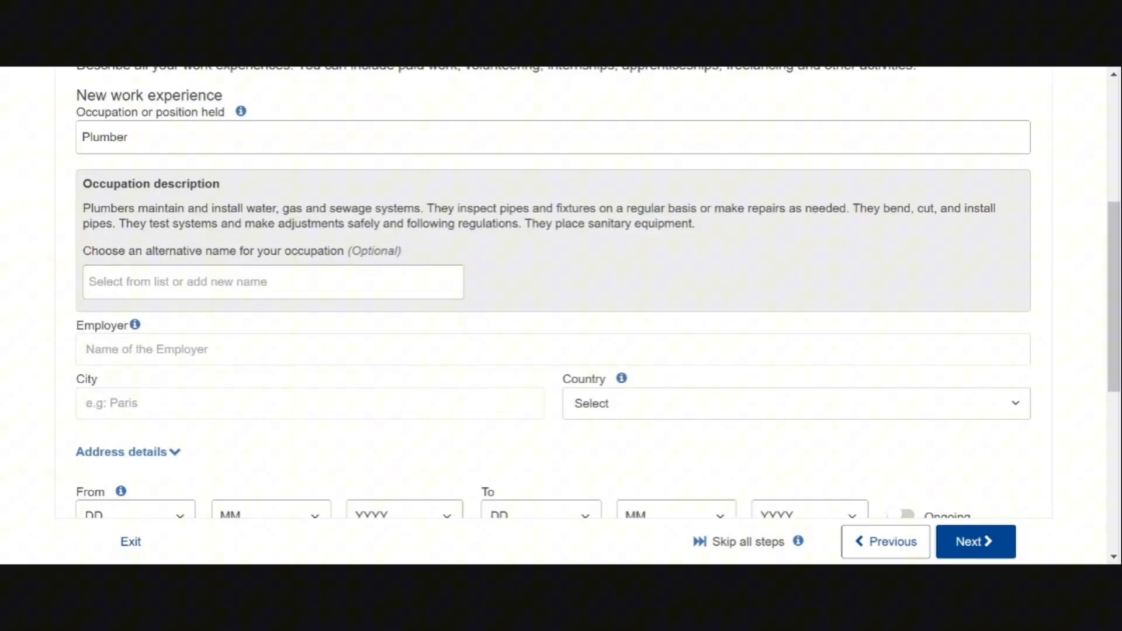
pyautogui.click(88, 349)
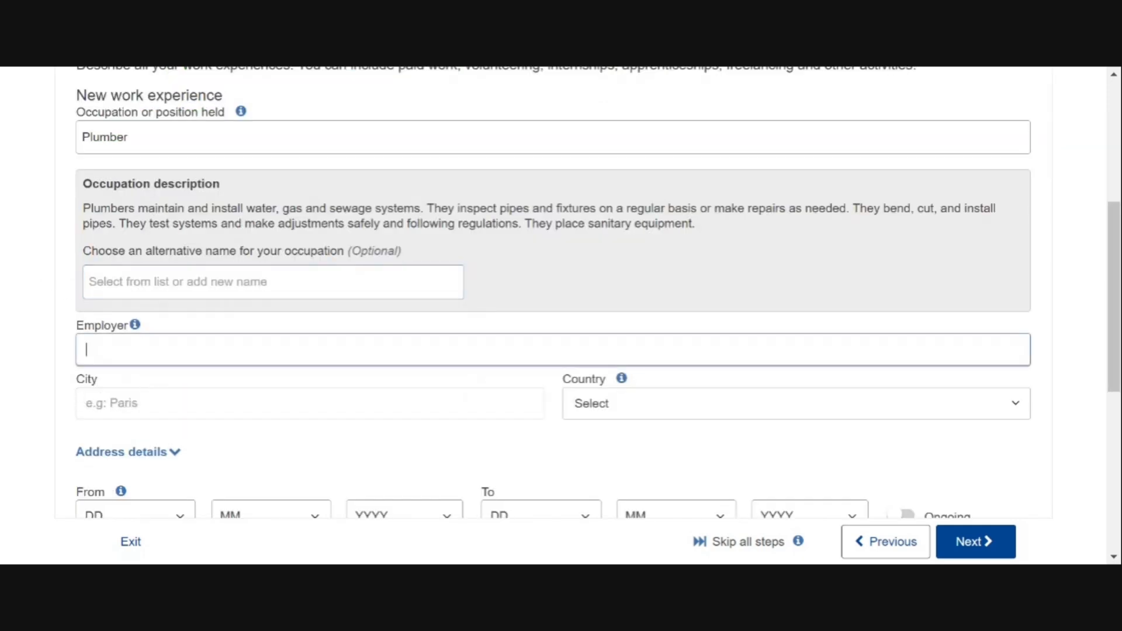
pyautogui.write('Plumbing Services international')
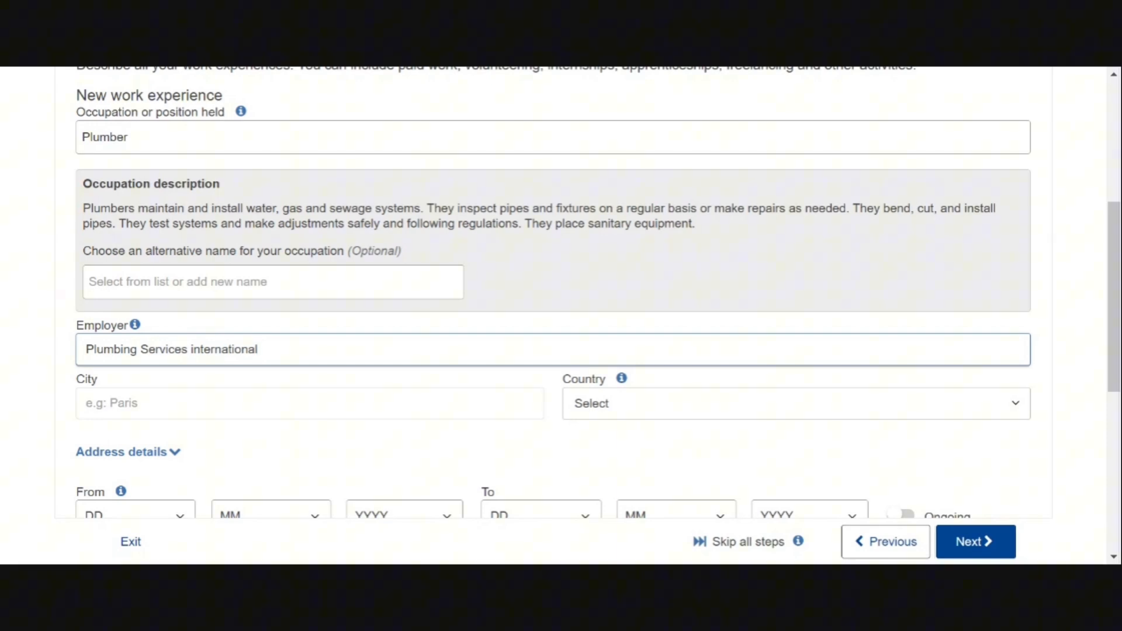
pyautogui.click(88, 404)
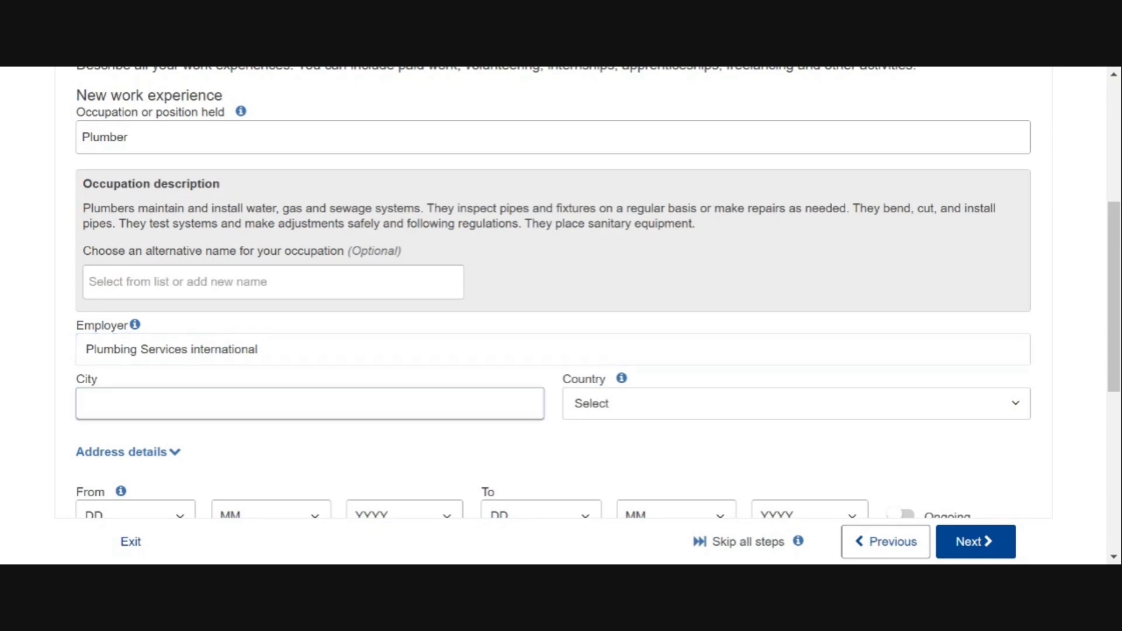
pyautogui.write('Abuja')
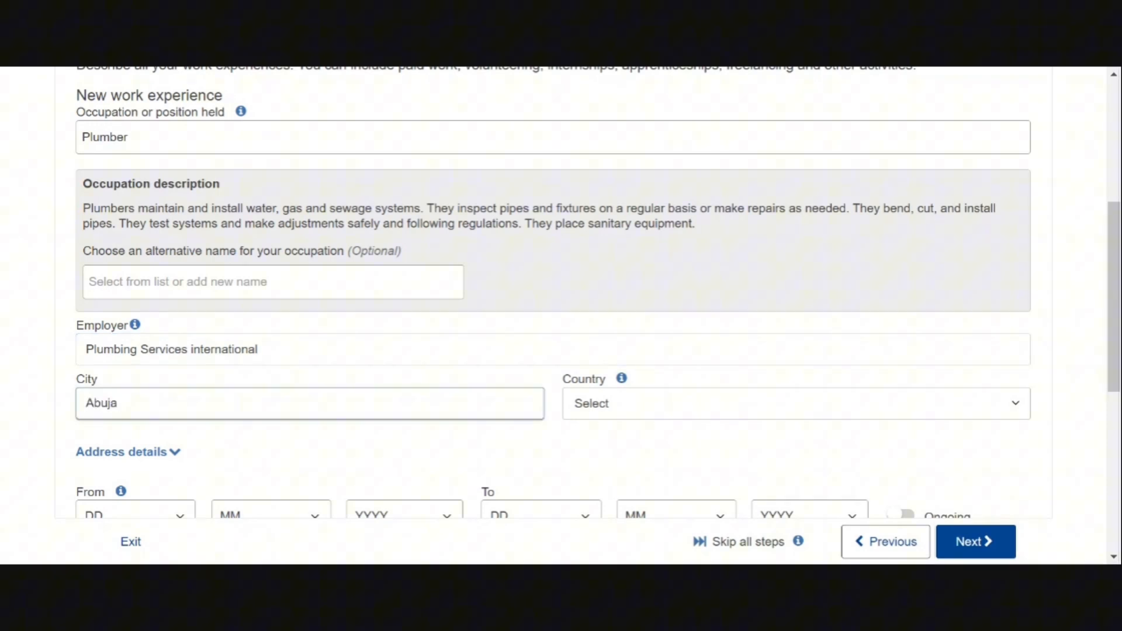
pyautogui.click(795, 403)
pyautogui.write('nig')
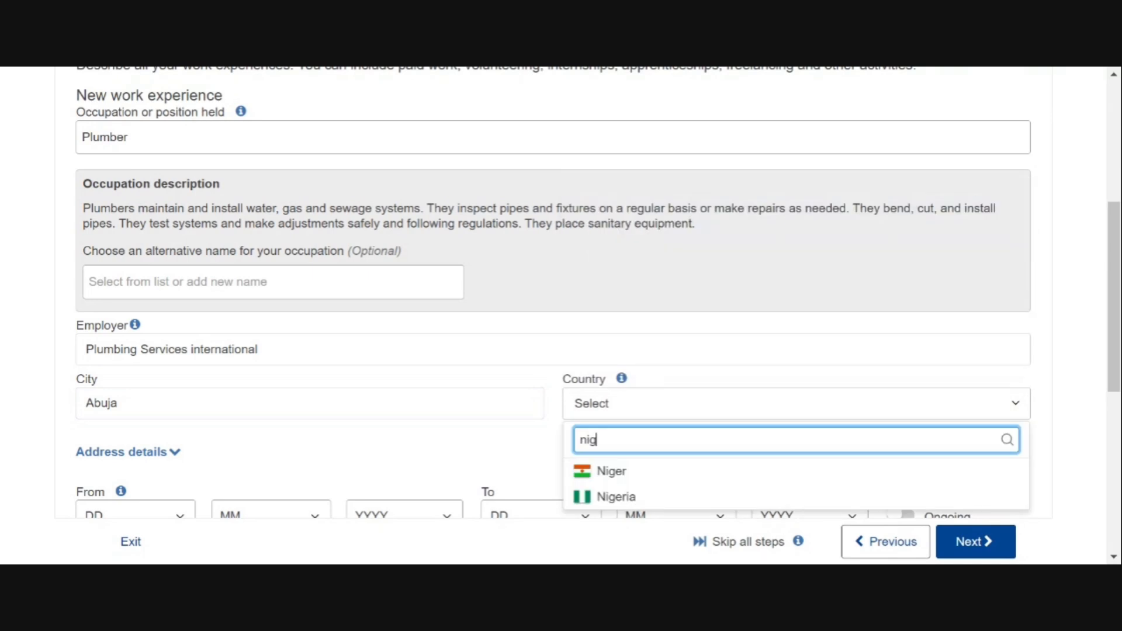
pyautogui.press('Return')
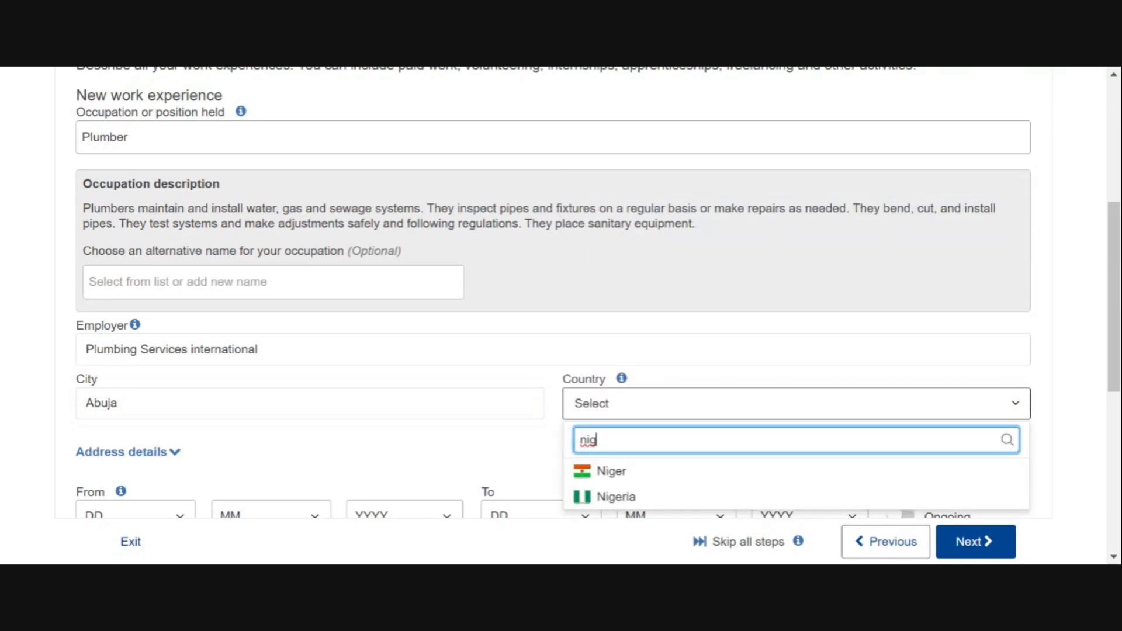
pyautogui.click(616, 496)
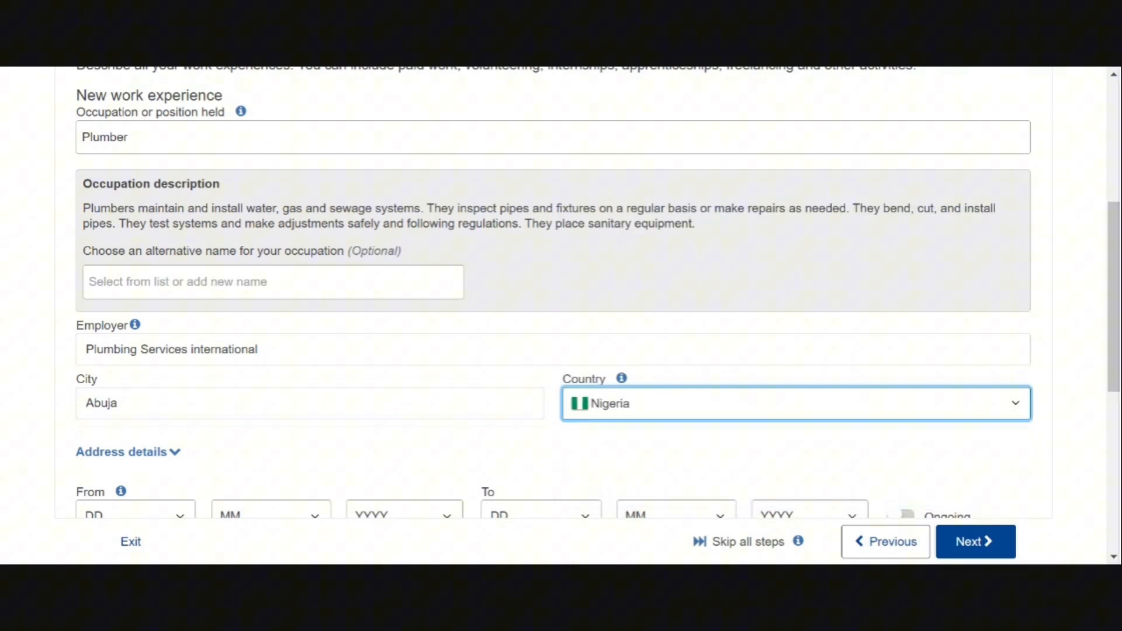
# Fill in the job's address line and postal code, set start date 7/6/2015, and mark it Ongoing
pyautogui.scroll(-5, 177, 176)
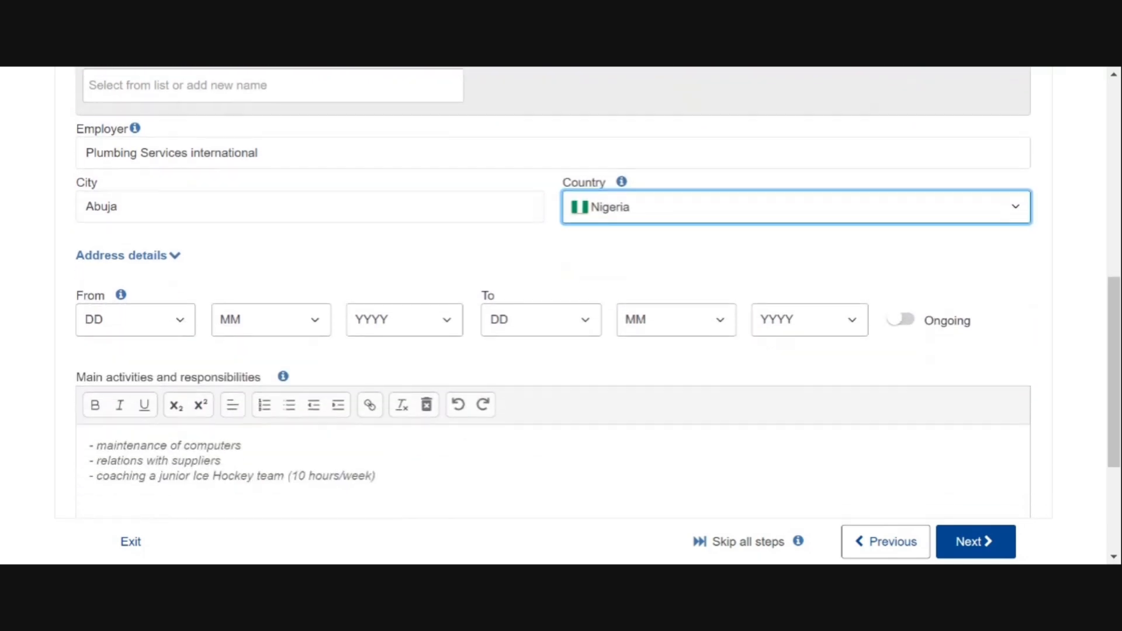
pyautogui.press('Tab')
pyautogui.click(176, 171)
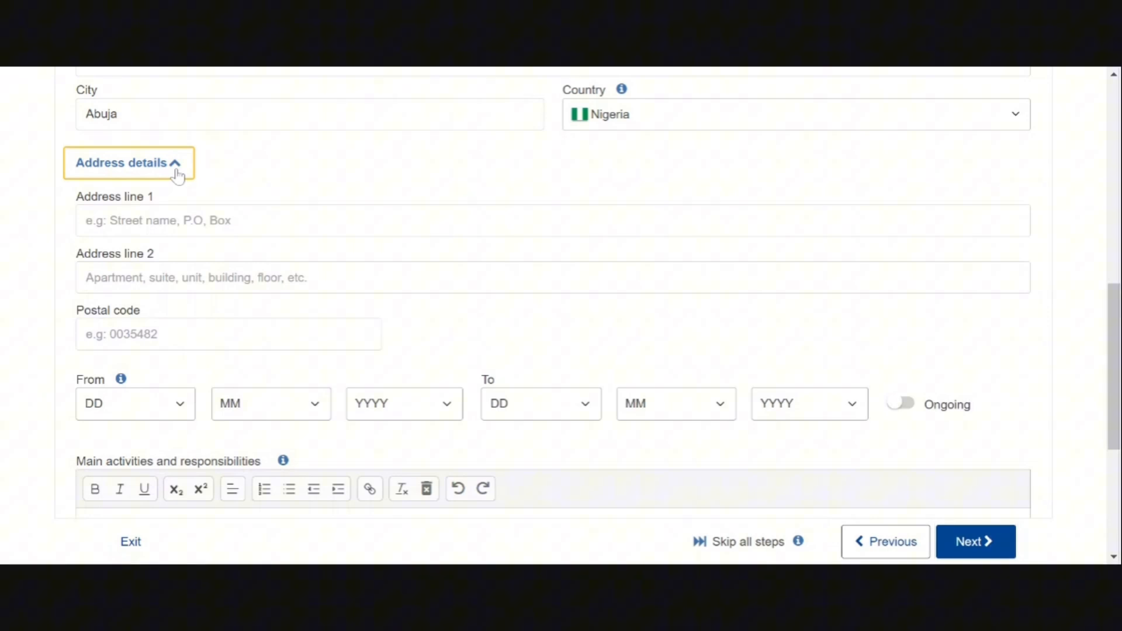
pyautogui.press('Tab')
pyautogui.write('hyju')
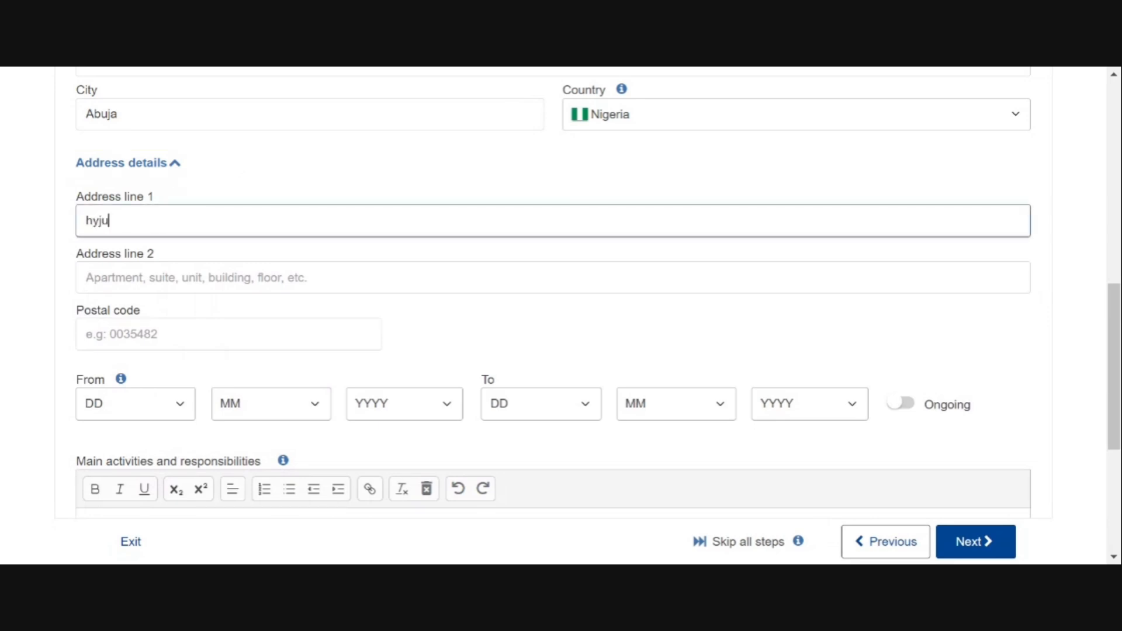
pyautogui.write('dsuyecykjwjdcwekofdkoweio')
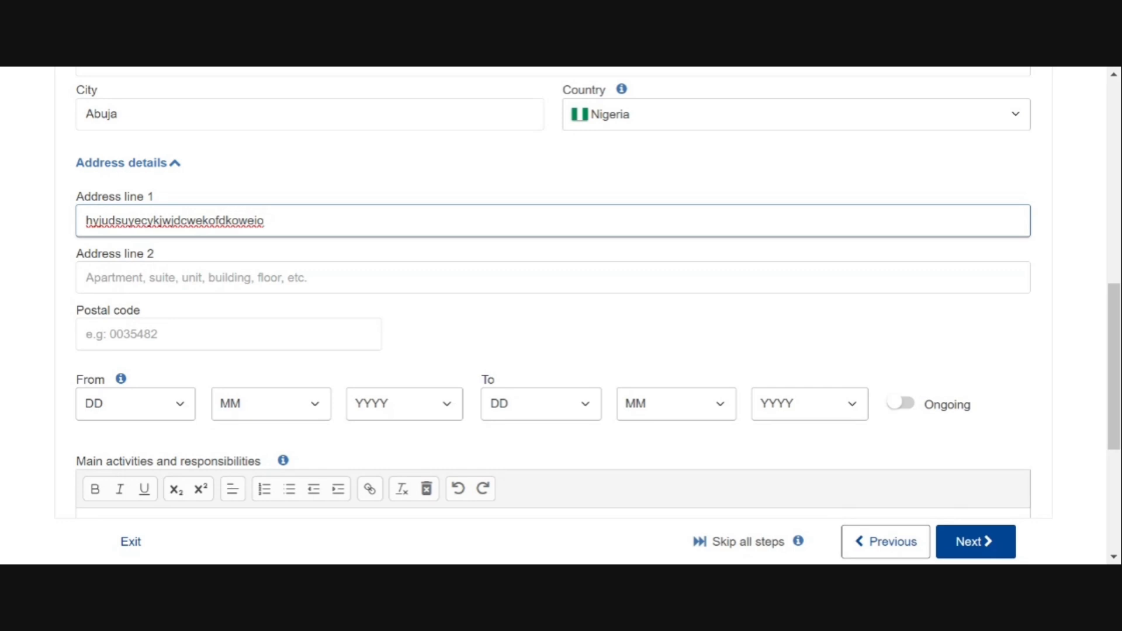
pyautogui.click(126, 334)
pyautogui.write('wqed87')
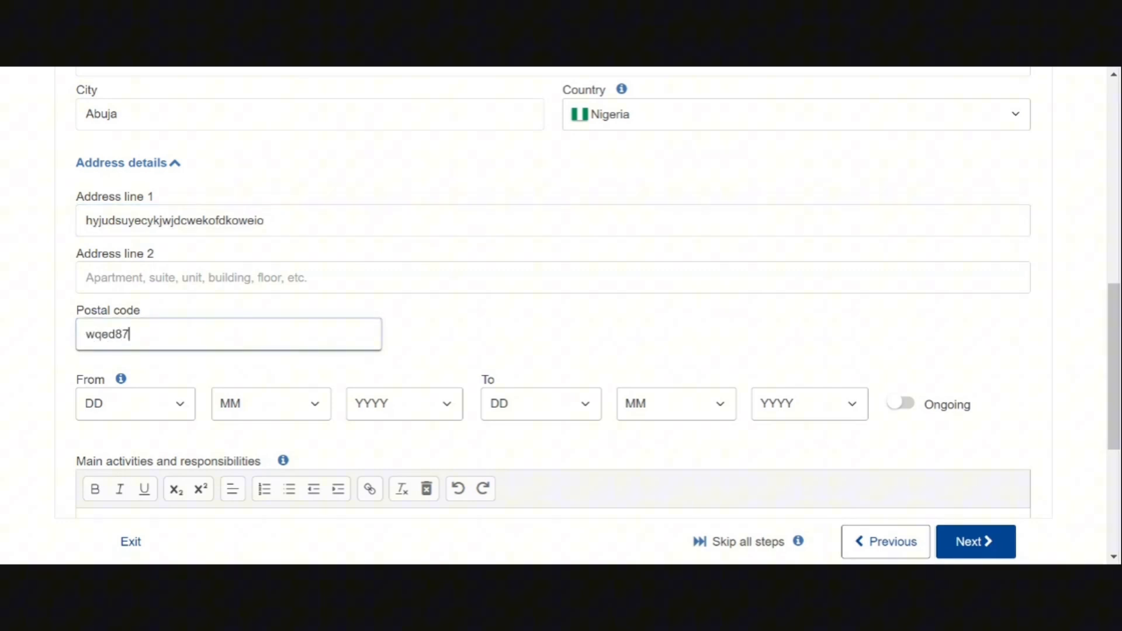
pyautogui.click(181, 407)
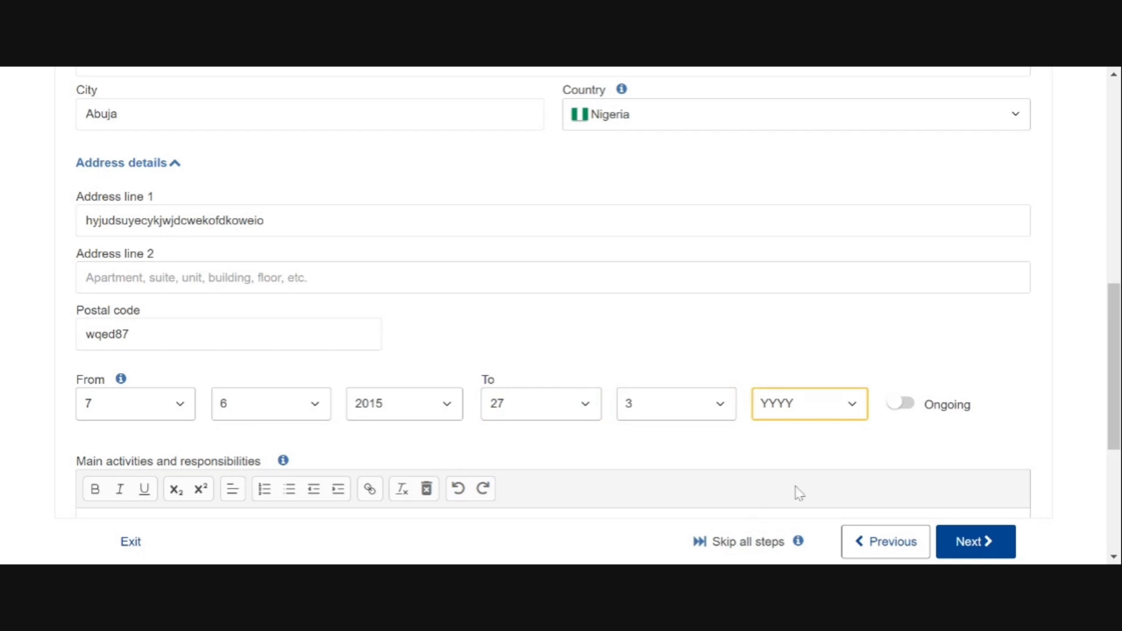
pyautogui.click(912, 405)
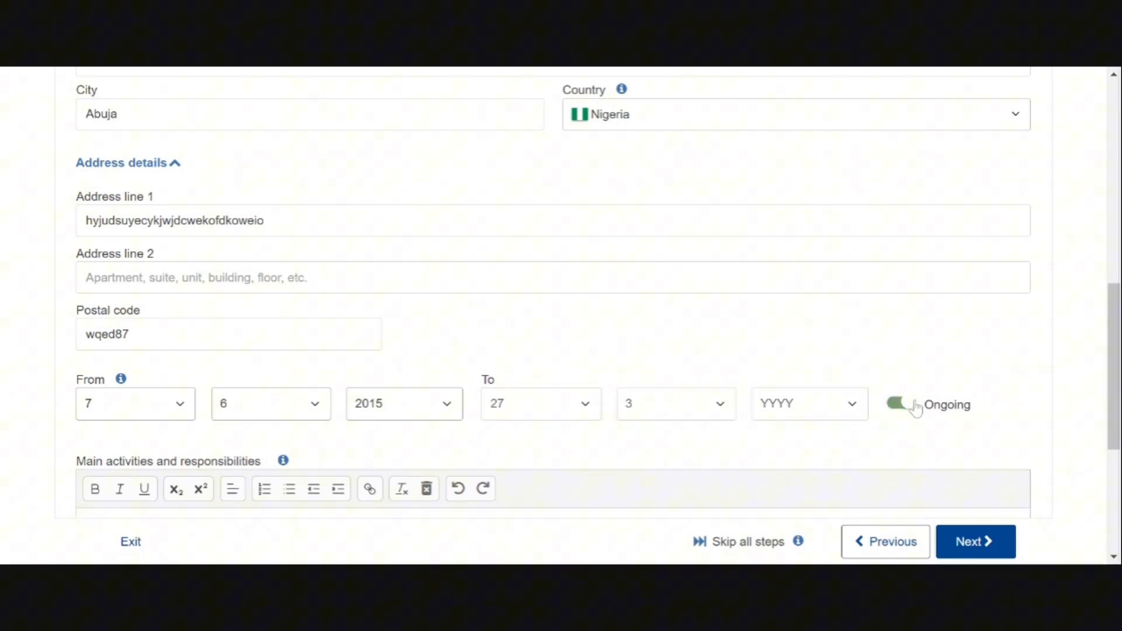
pyautogui.scroll(-4, 915, 408)
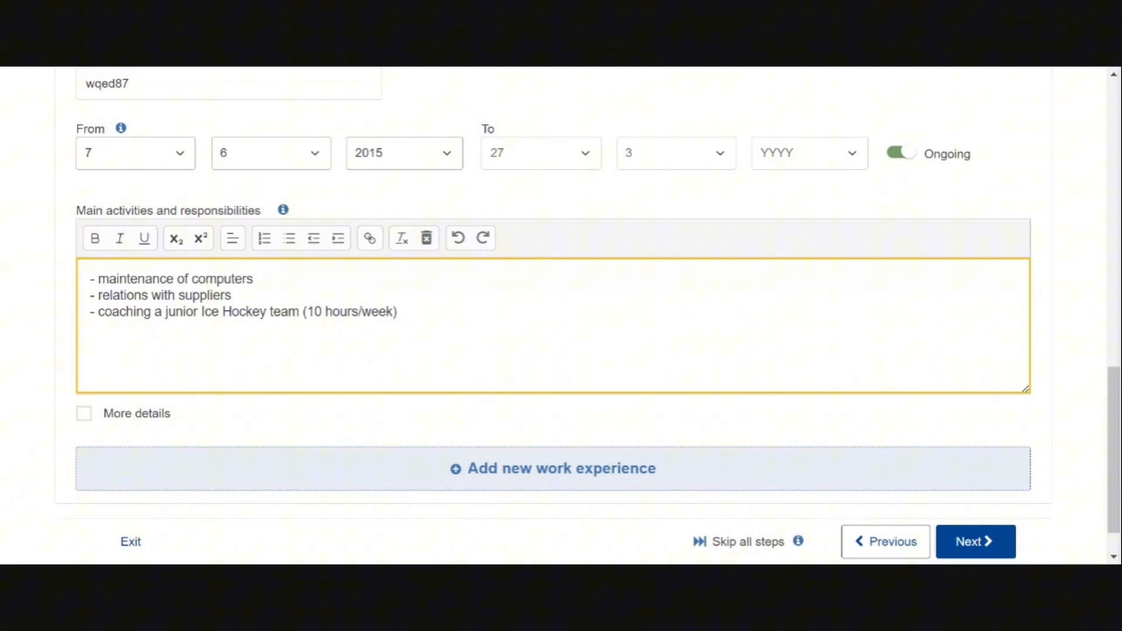
# Replace the sample activities with the plumber description, fix 'troubleshooting', and continue to Education
pyautogui.hotkey('ctrl', 'a')
pyautogui.write('Versatible Plumber with over three years working experience and dedication to excellent work experience and customer satisfaction Adequate experience in troubleshootinhg')
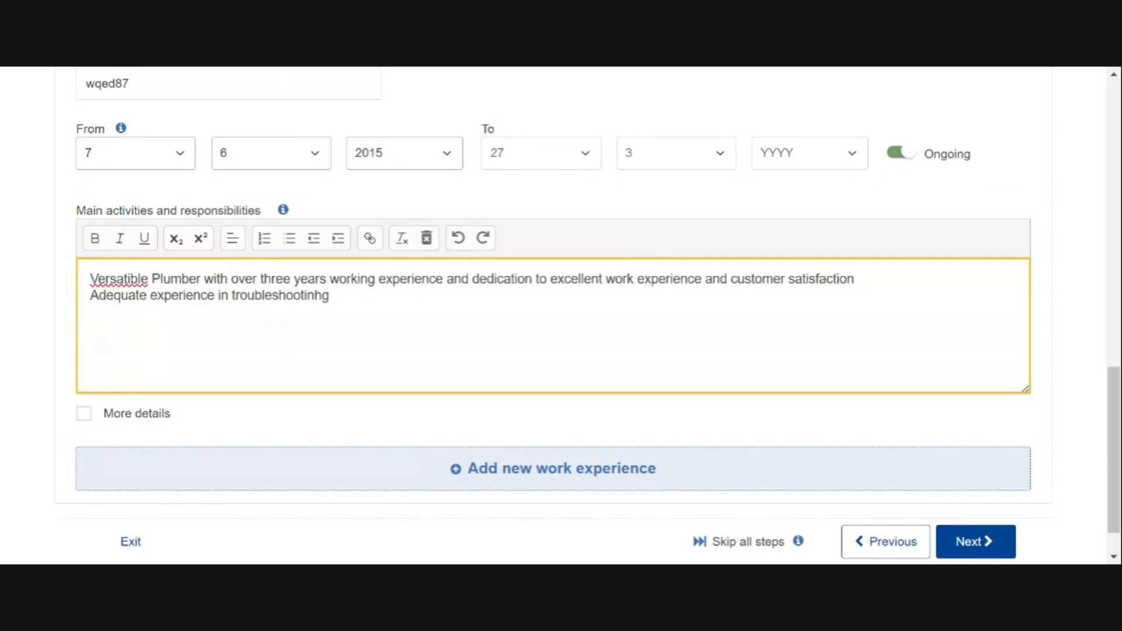
pyautogui.scroll(-1, 561, 292)
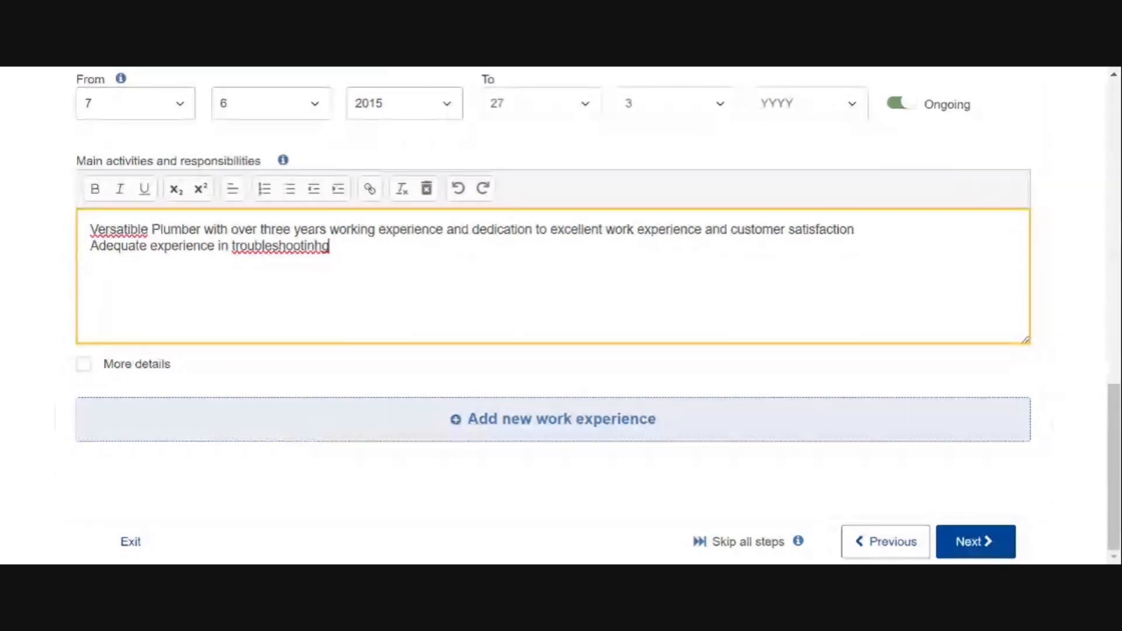
pyautogui.press('Left')
pyautogui.press('BackSpace')
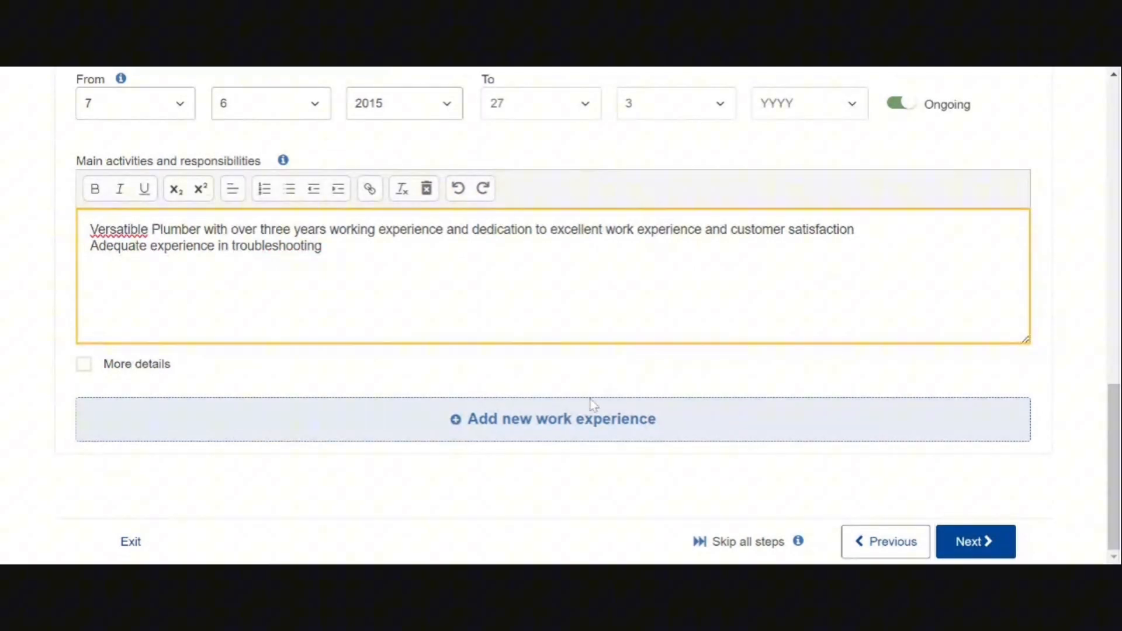
pyautogui.press('Right')
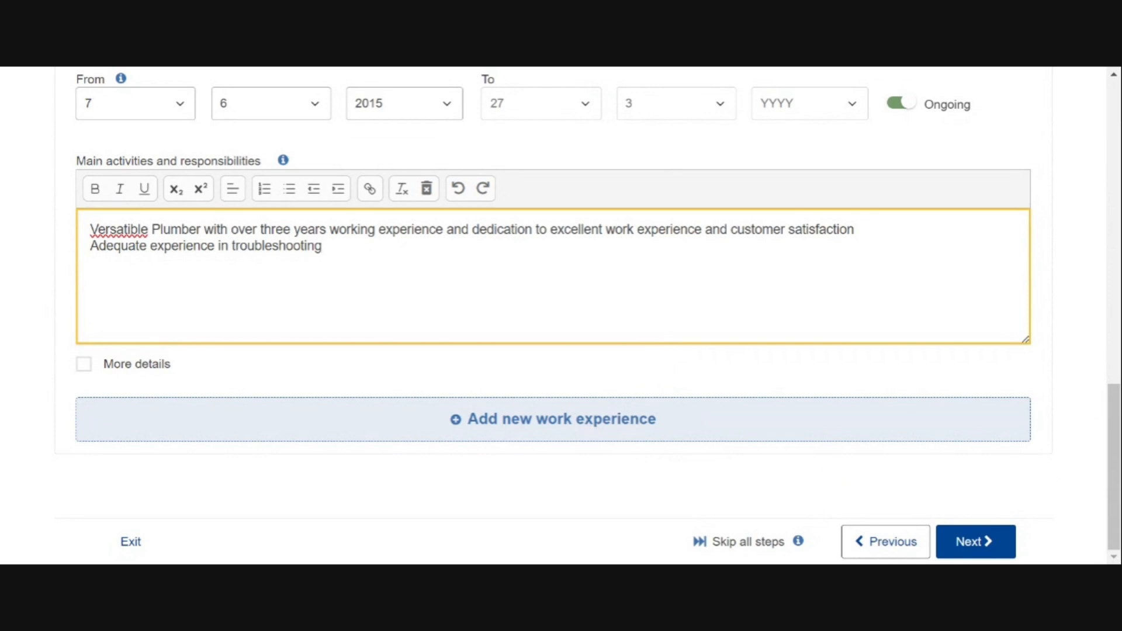
pyautogui.click(975, 542)
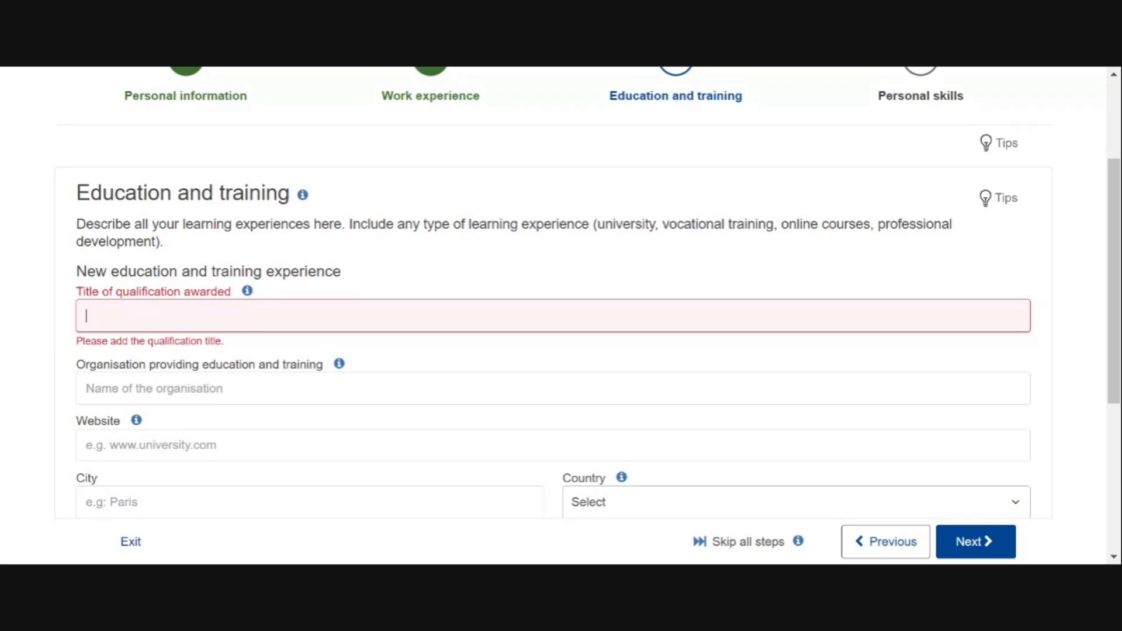
# Enter Diploma in Plumbing Technology, organisation FCT COLLEGE OF PLUMBING and the college website
pyautogui.write('Diploma in Plumbing Technology')
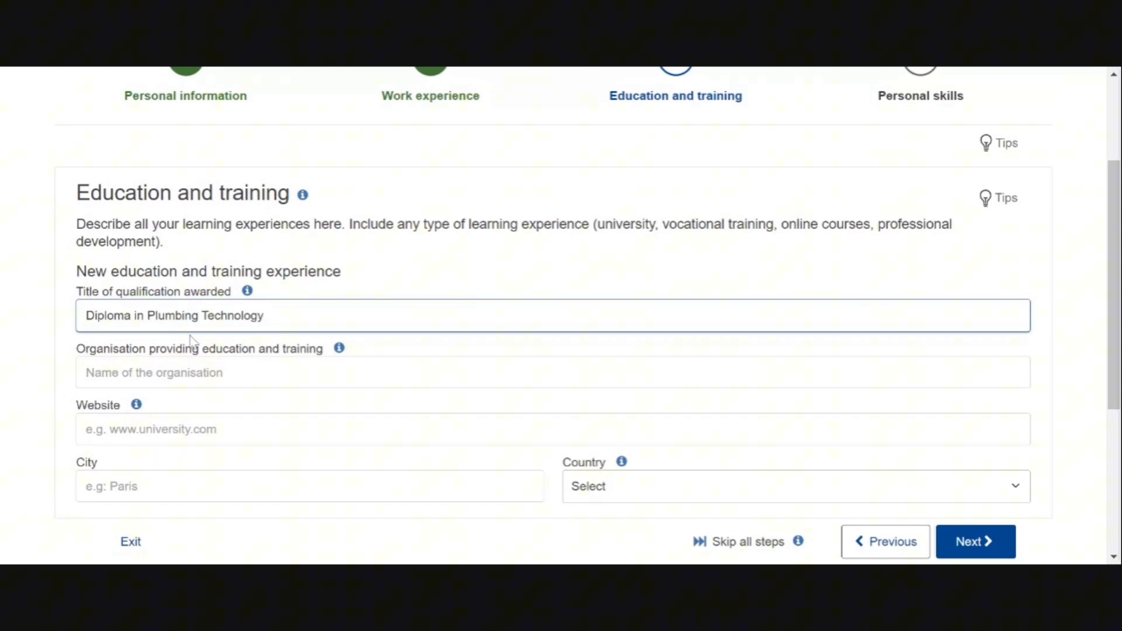
pyautogui.click(167, 373)
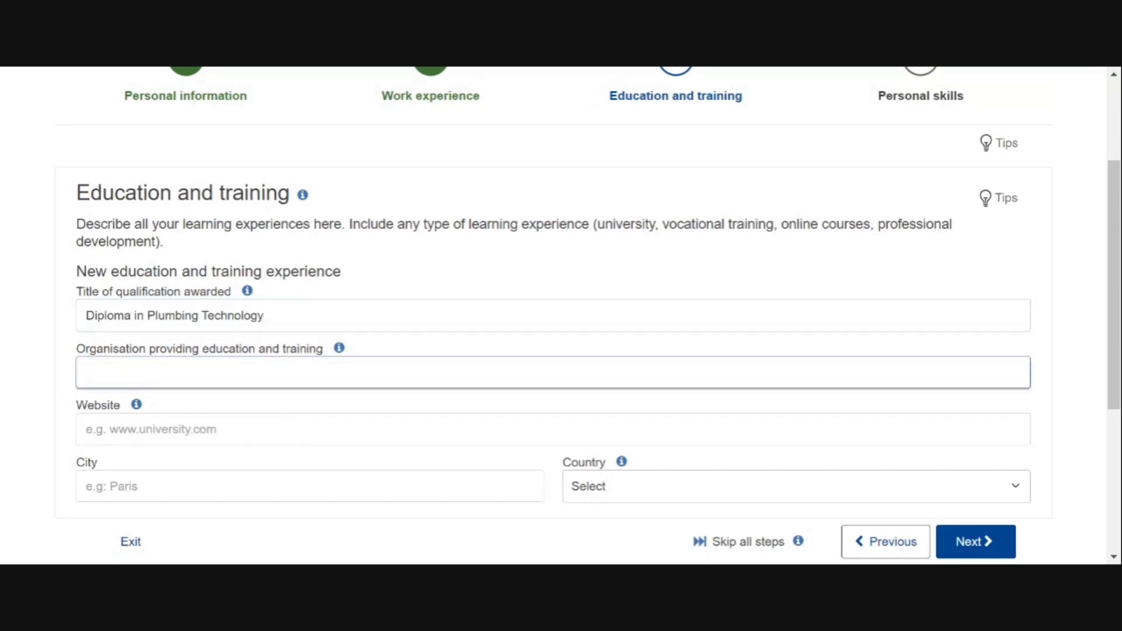
pyautogui.write('FCT')
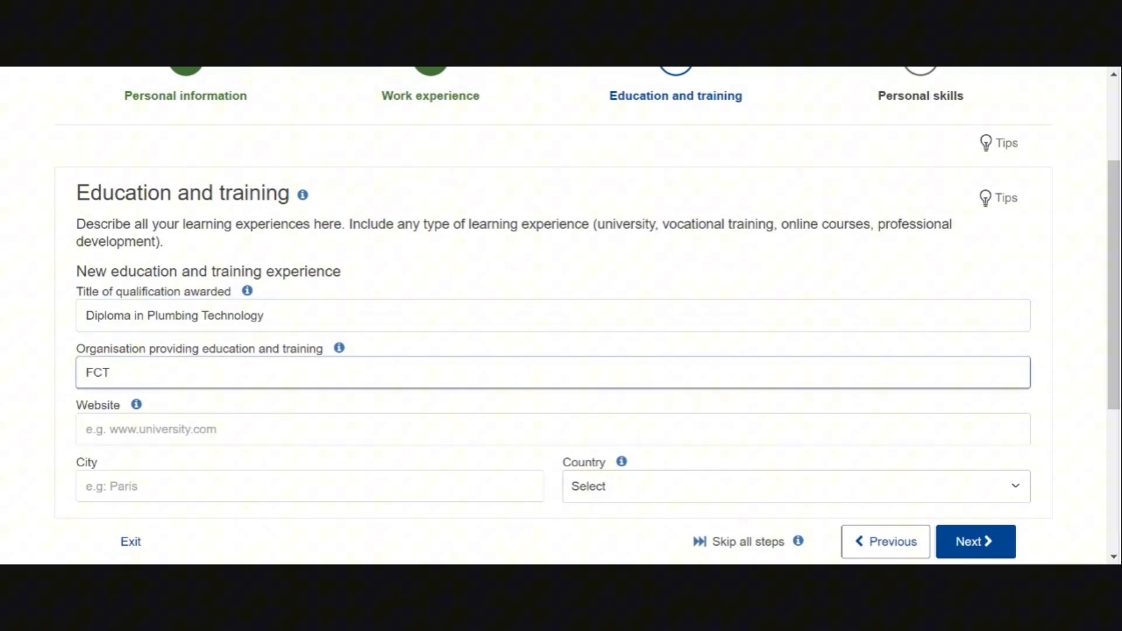
pyautogui.write(' COLLEGE ')
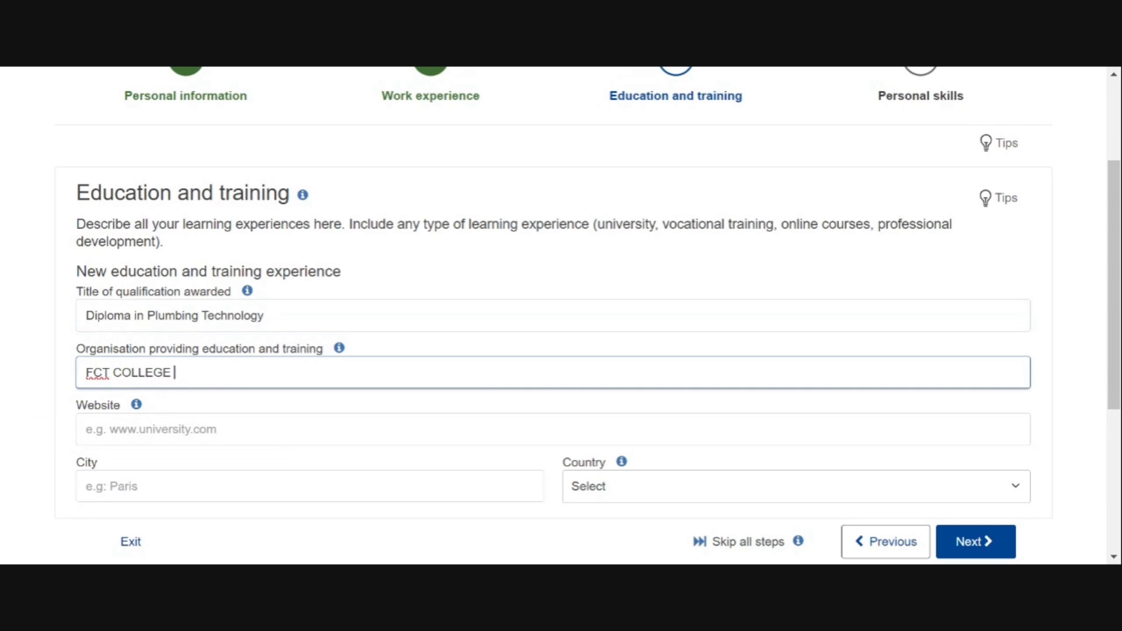
pyautogui.write('OF PLUMBINH')
pyautogui.press('Tab')
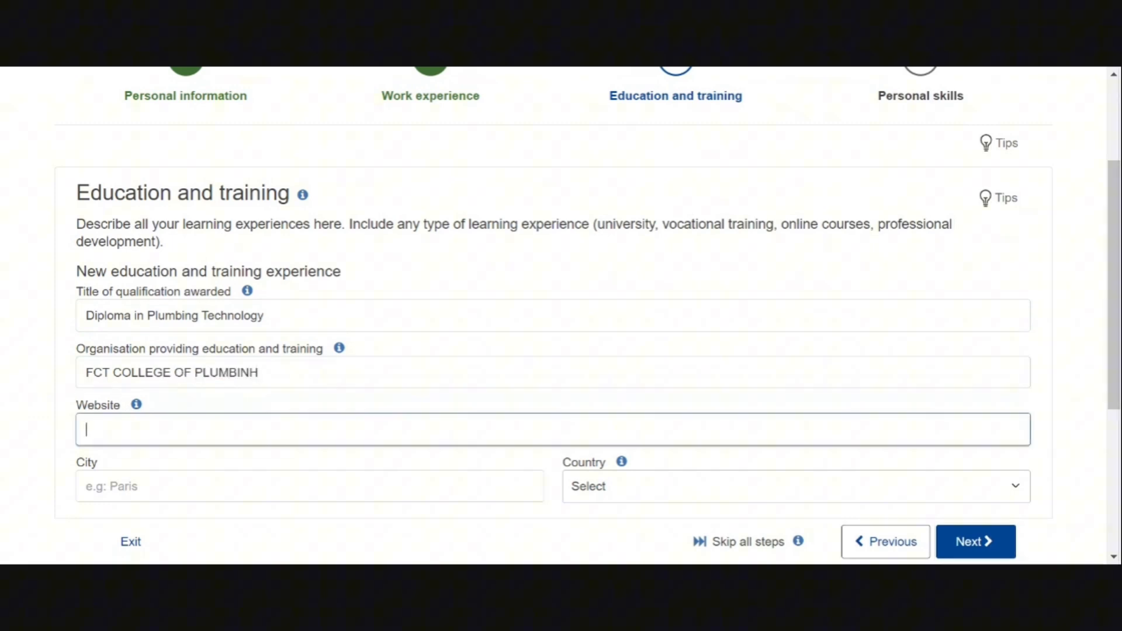
pyautogui.write('WW')
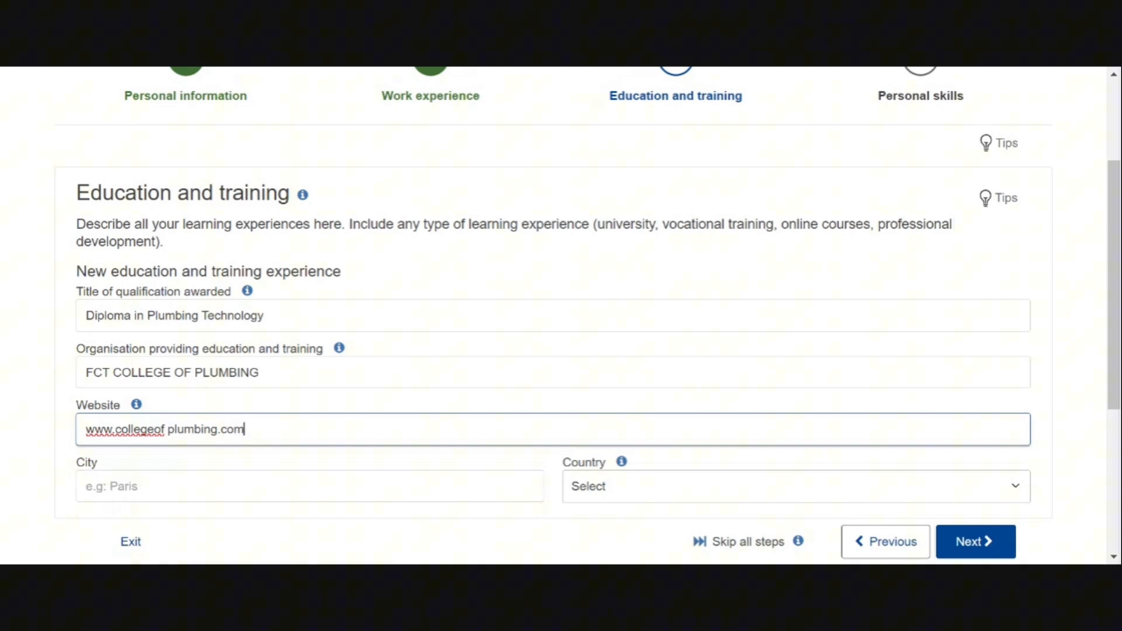
pyautogui.scroll(-4, 552, 315)
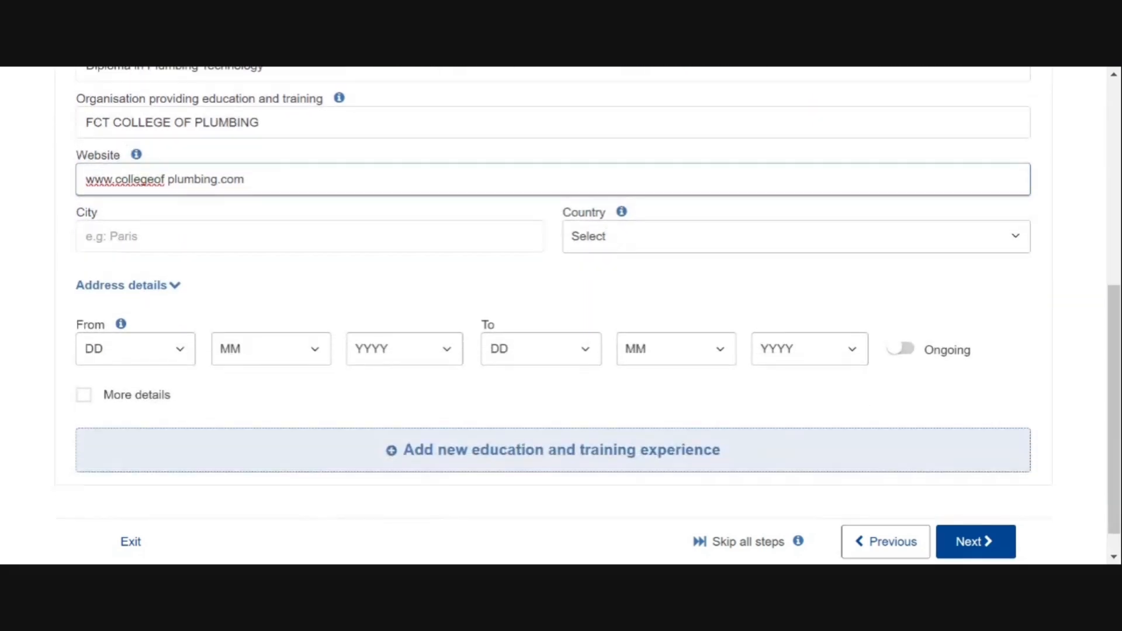
pyautogui.click(234, 218)
# Set the diploma's city to Abuja and country to Nigeria, then move on to language skills
pyautogui.write('Abuja')
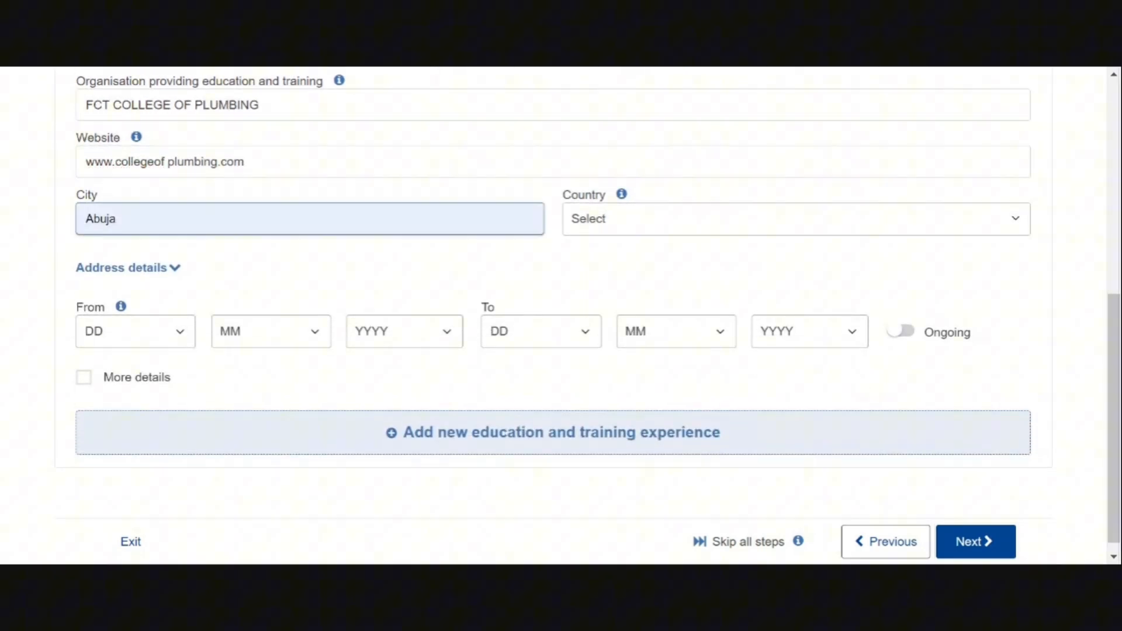
pyautogui.click(795, 218)
pyautogui.write('ni')
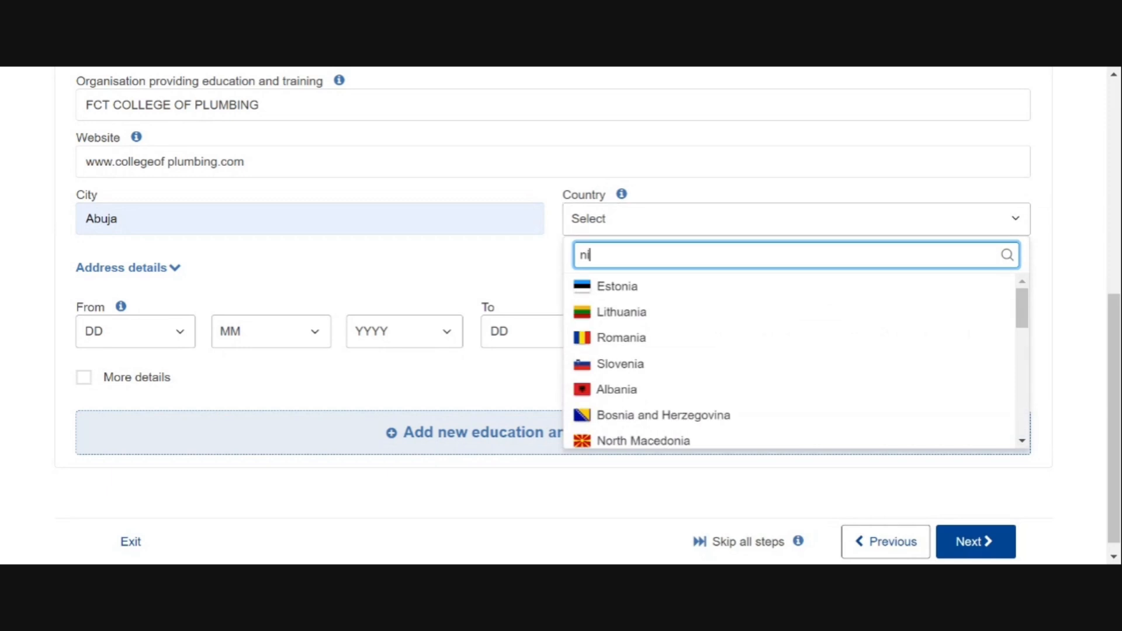
pyautogui.write('geria')
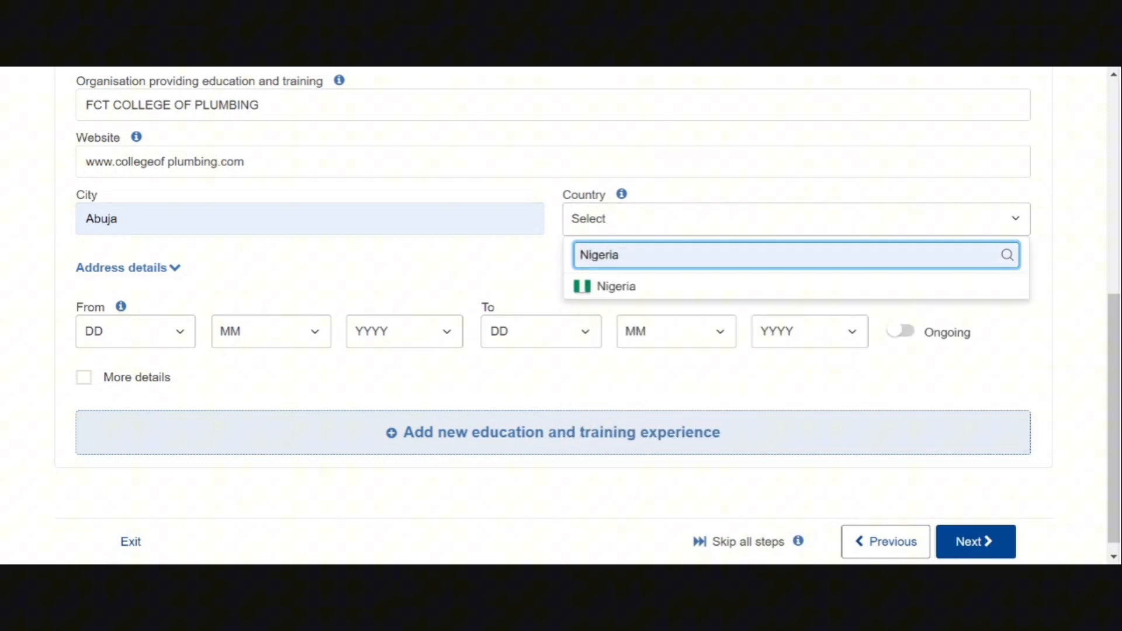
pyautogui.press('Tab')
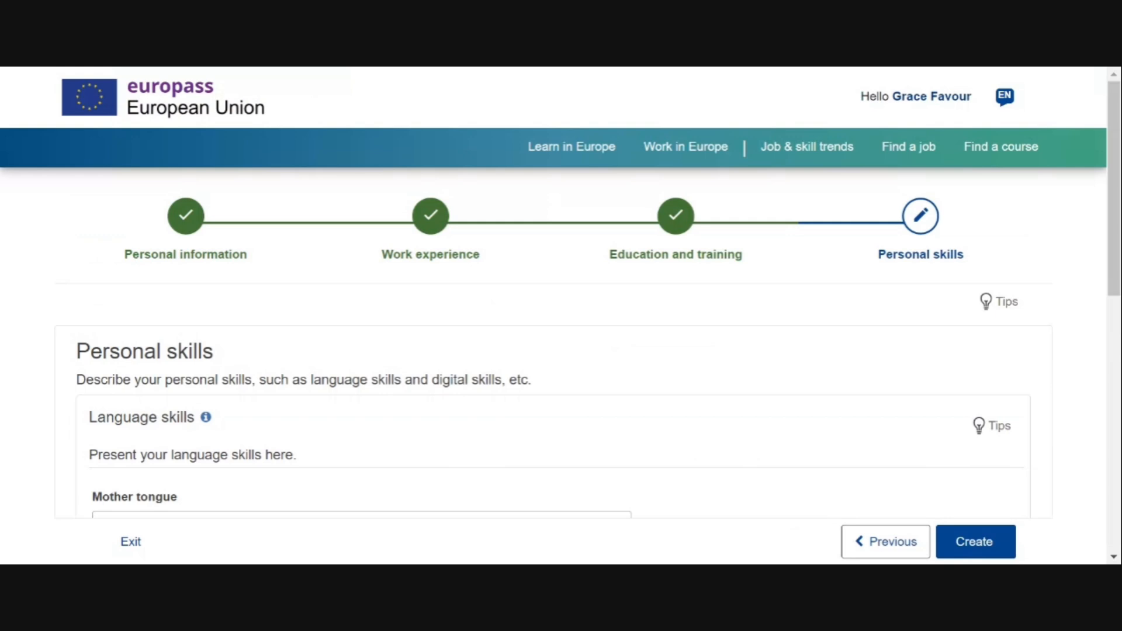
pyautogui.scroll(-4, 561, 292)
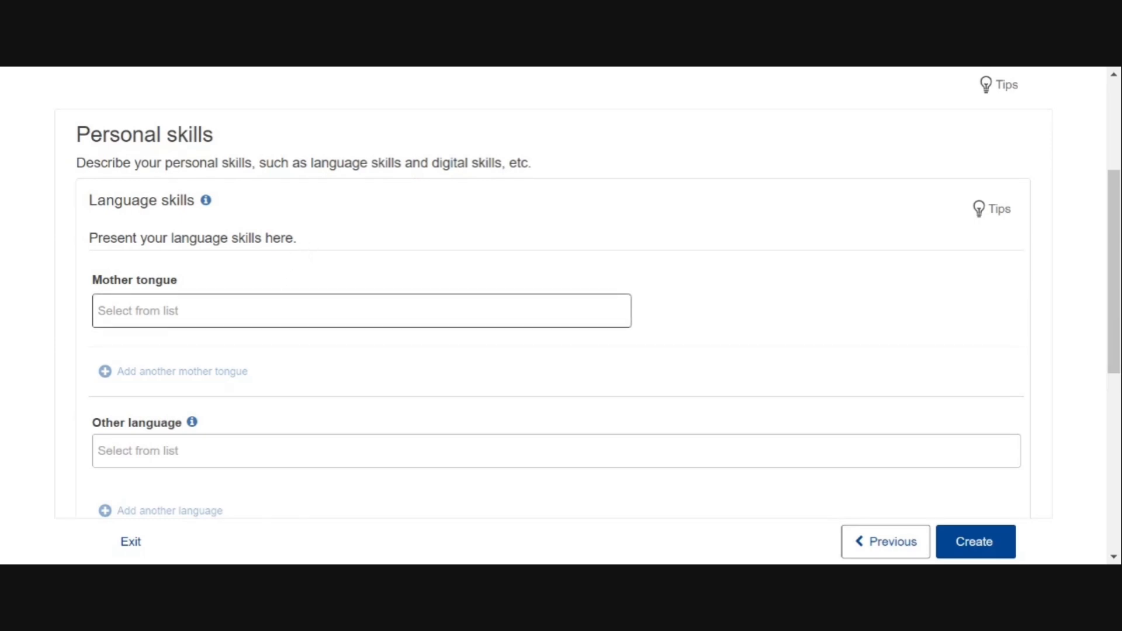
pyautogui.click(361, 311)
# Enter ibo/igbo as mother tongue, then add English, correcting the typo, as another language
pyautogui.write('ibo/igbo')
pyautogui.scroll(-2, 560, 316)
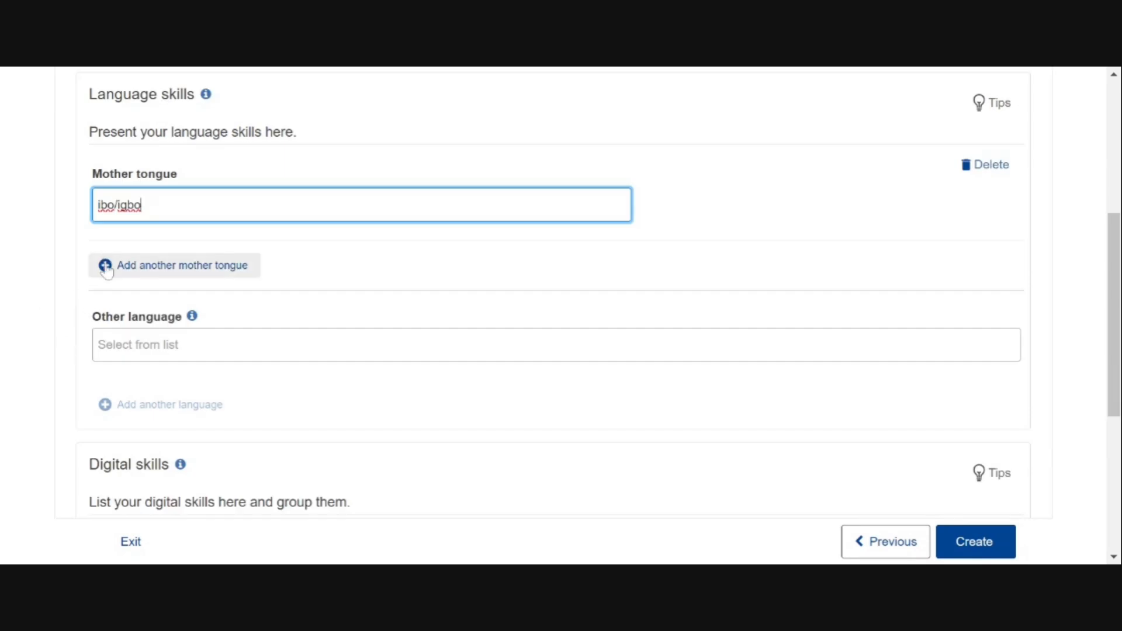
pyautogui.click(233, 344)
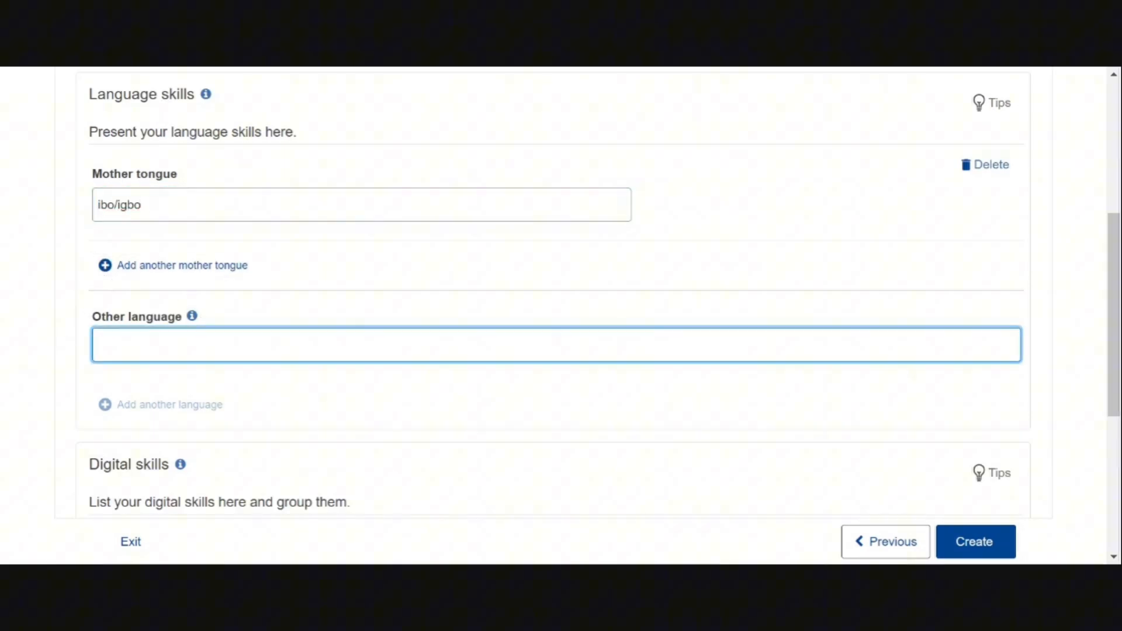
pyautogui.write('Enghlish')
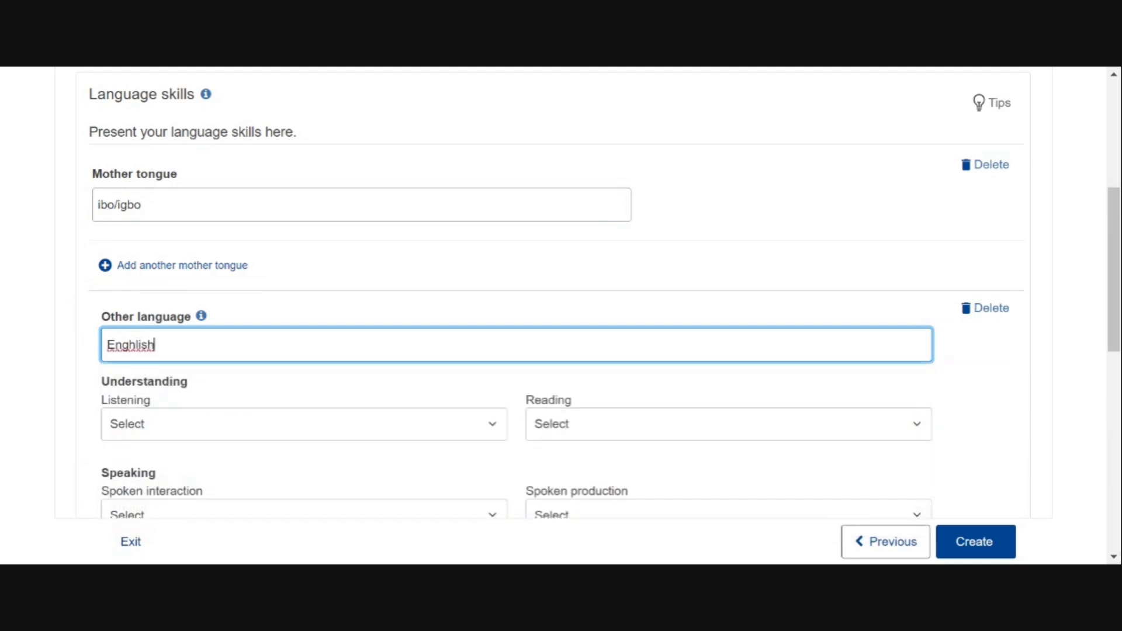
pyautogui.press('BackSpace')
pyautogui.press('BackSpace')
pyautogui.press('BackSpace')
pyautogui.press('BackSpace')
pyautogui.press('BackSpace')
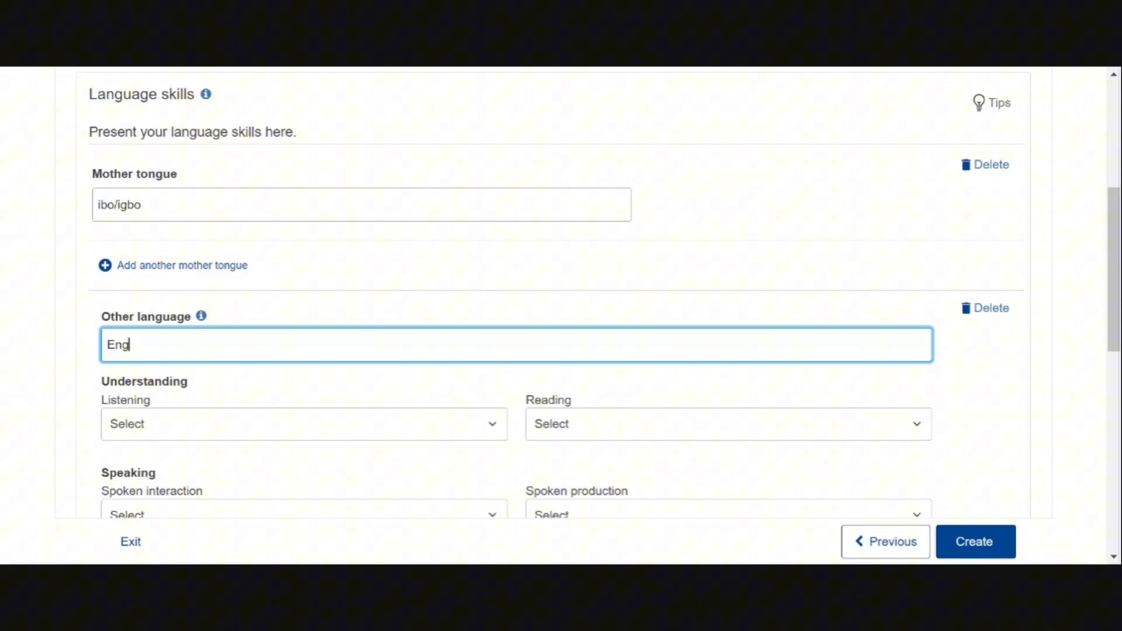
pyautogui.write('lish')
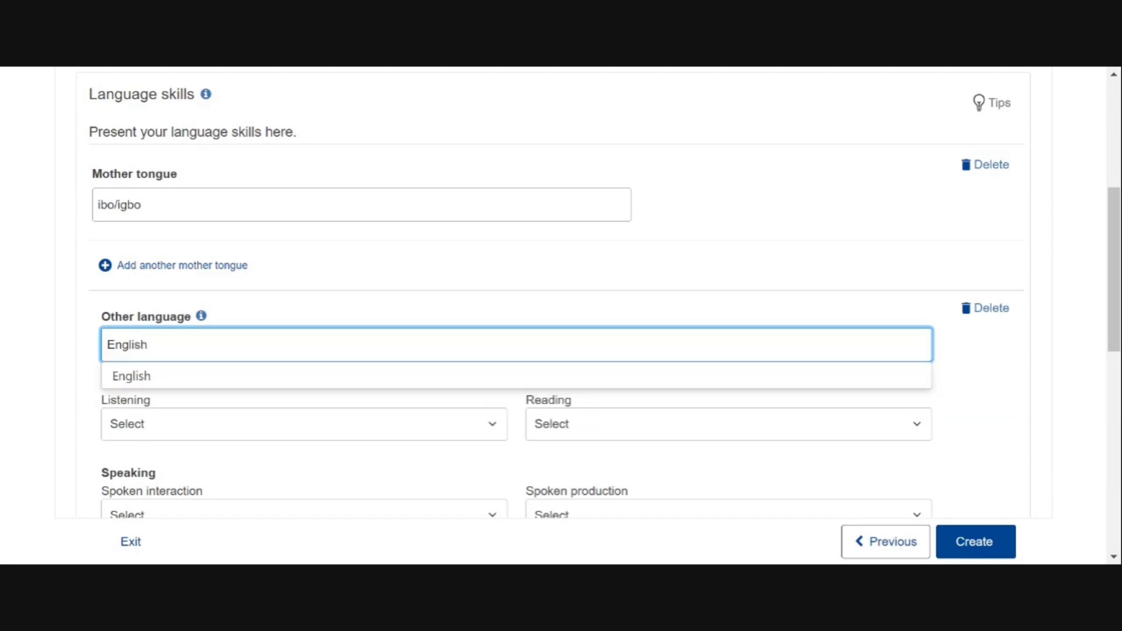
pyautogui.click(304, 425)
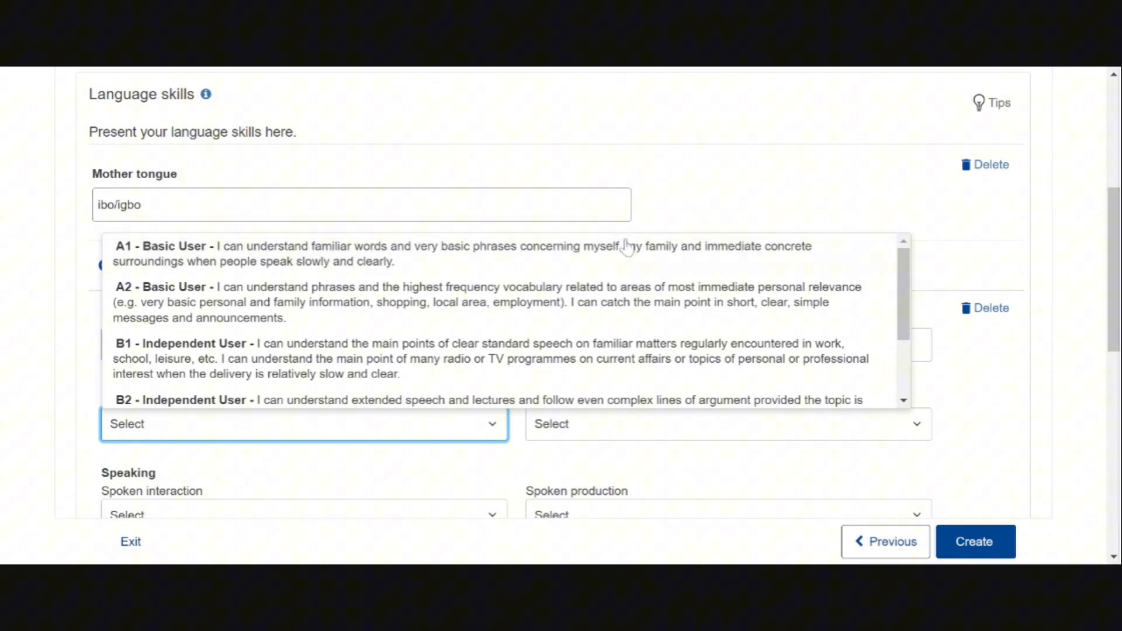
# Set English listening and reading to C2 - Proficient User
pyautogui.scroll(-2, 316, 374)
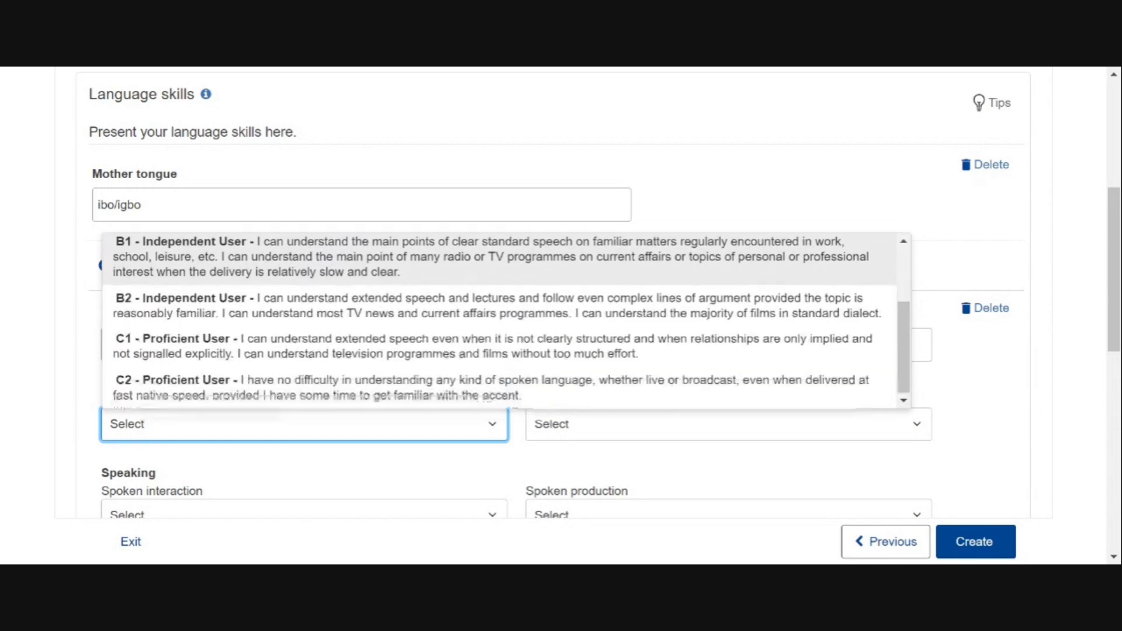
pyautogui.scroll(-1, 316, 374)
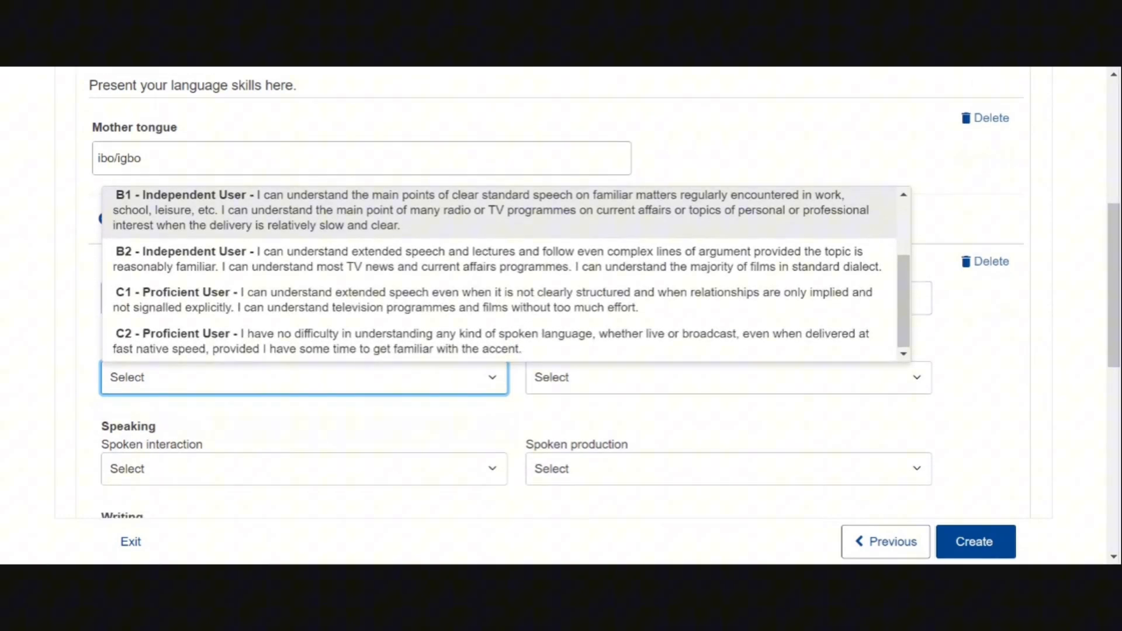
pyautogui.click(316, 341)
pyautogui.click(316, 377)
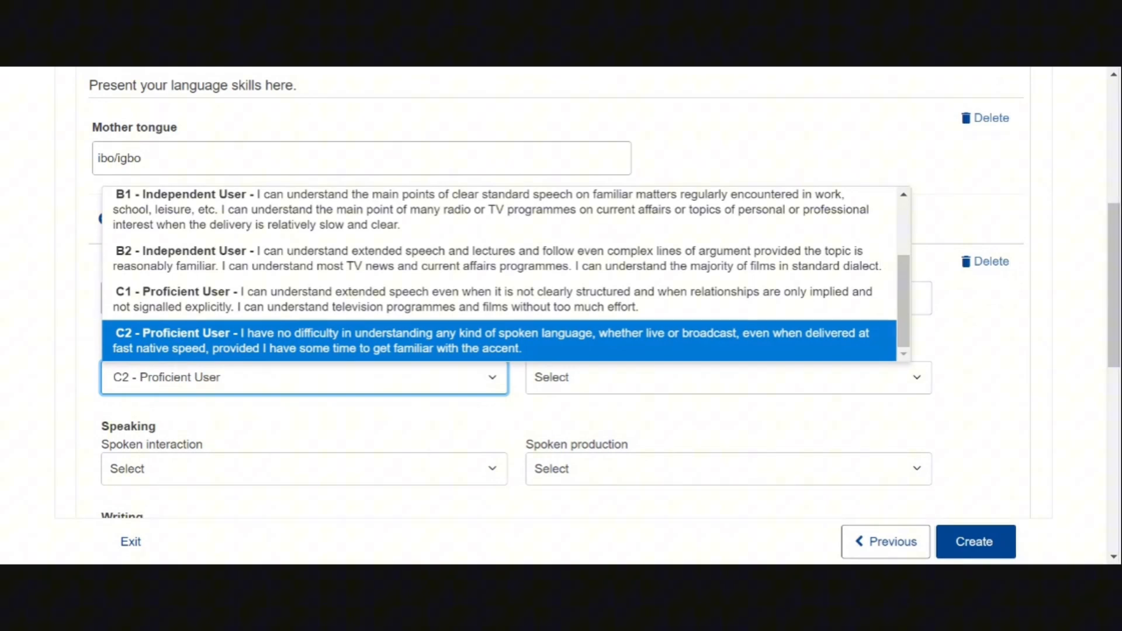
pyautogui.click(728, 377)
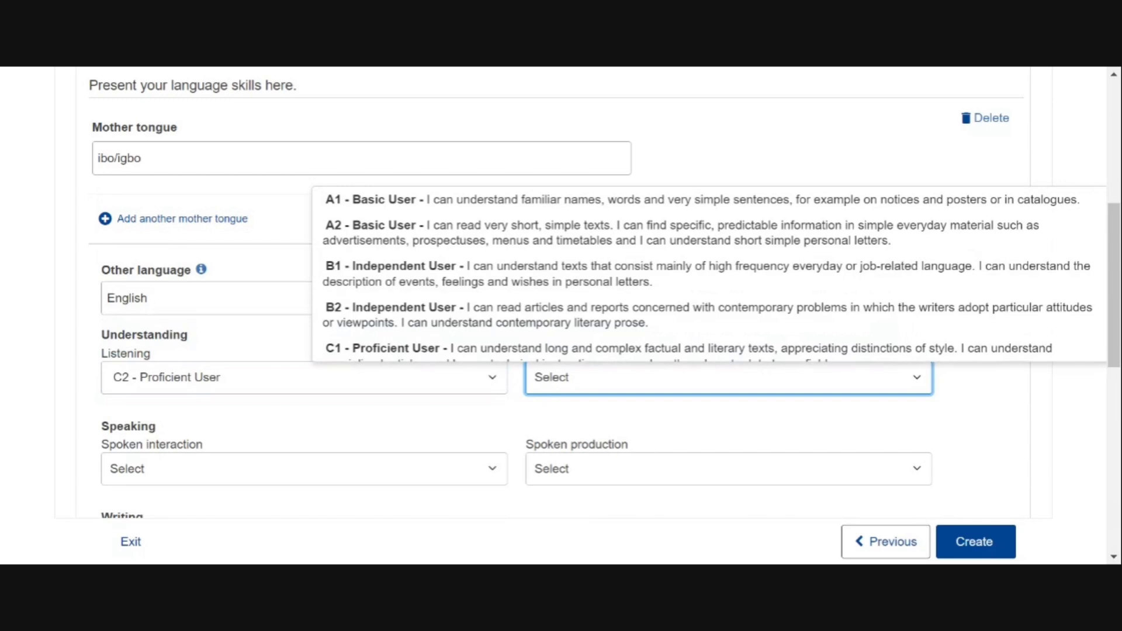
pyautogui.click(543, 381)
pyautogui.click(543, 381)
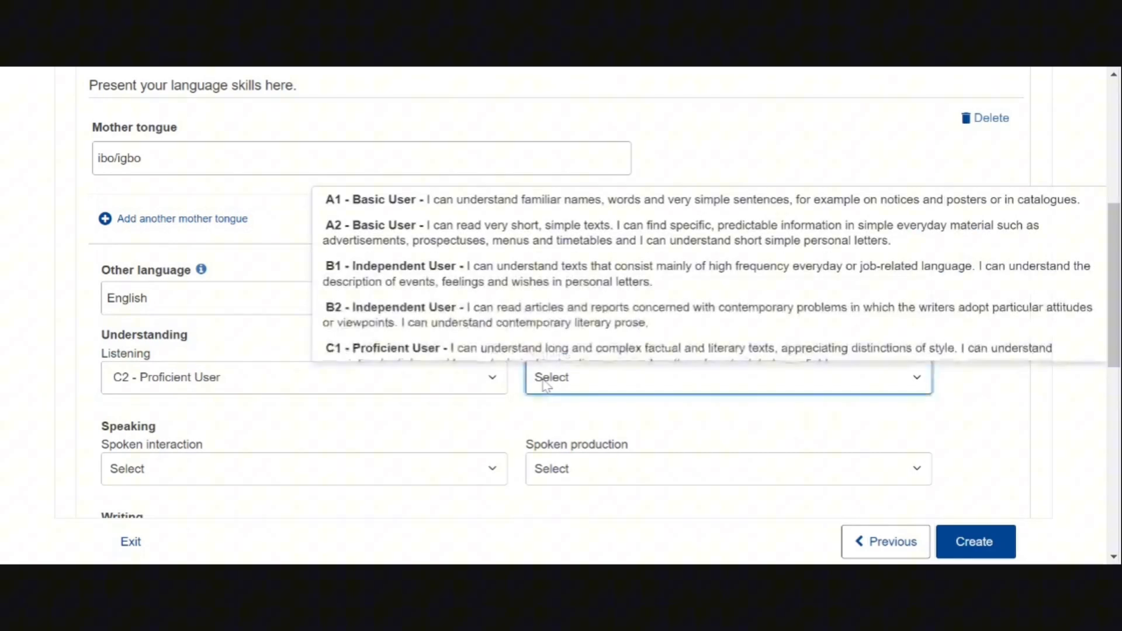
pyautogui.scroll(-1, 708, 273)
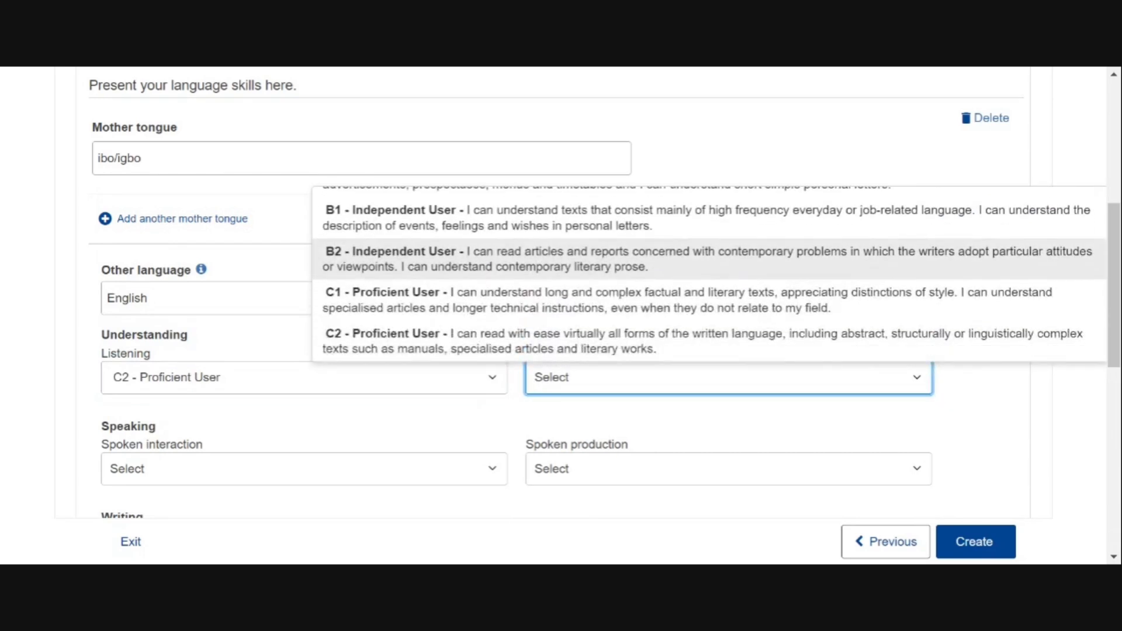
pyautogui.click(709, 341)
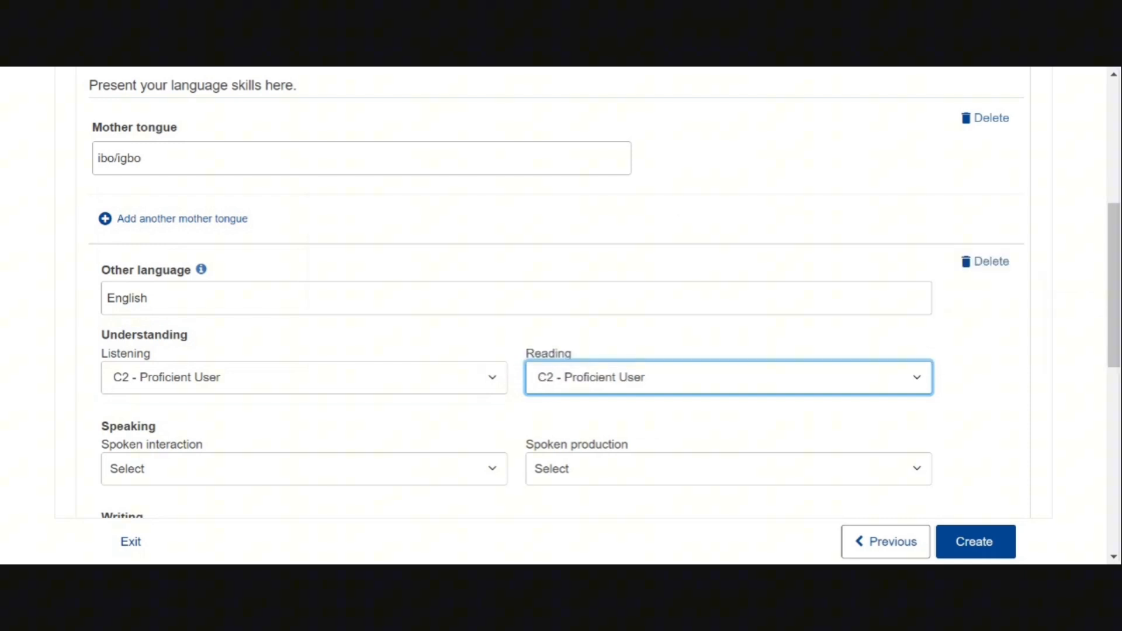
# Set English writing, spoken production and spoken interaction to C2 - Proficient User
pyautogui.scroll(-2, 709, 341)
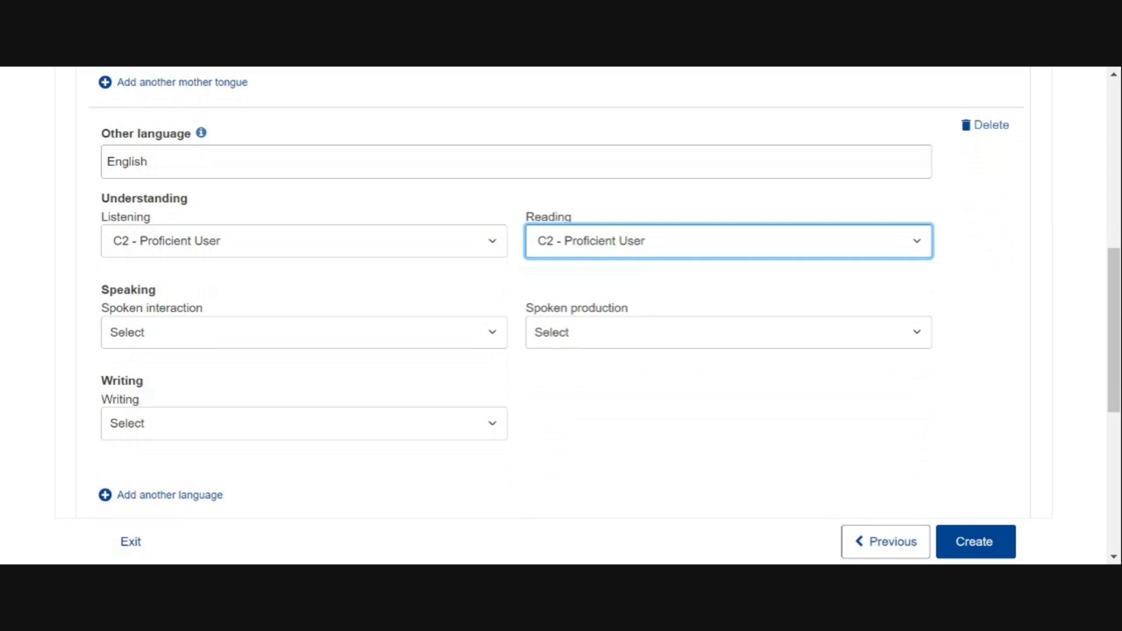
pyautogui.click(304, 424)
pyautogui.scroll(-3, 303, 374)
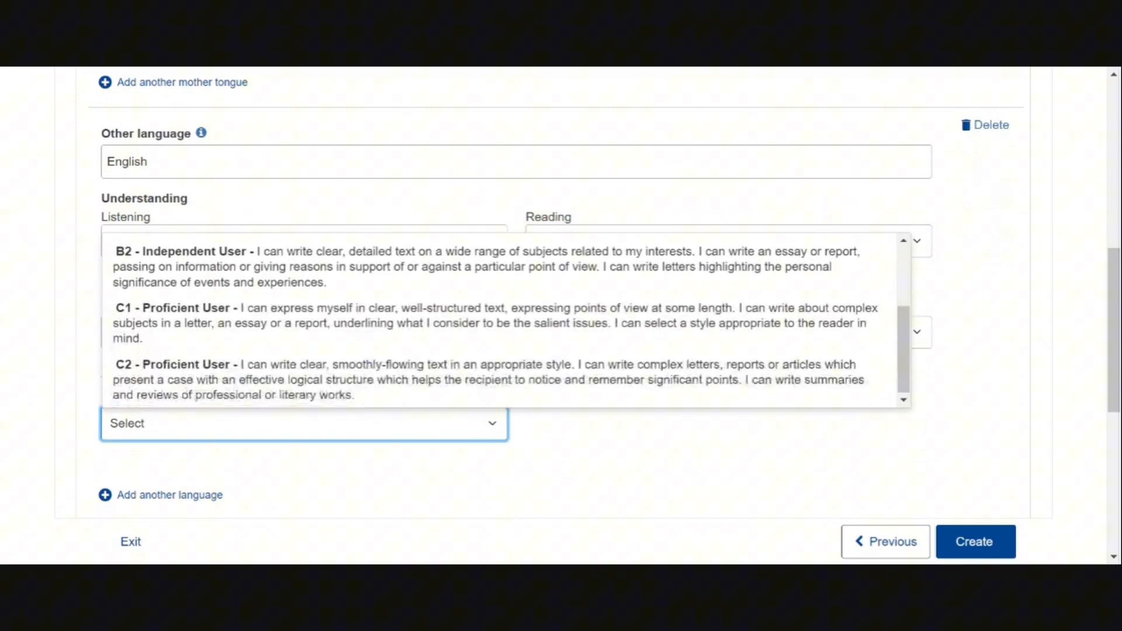
pyautogui.click(303, 380)
pyautogui.click(728, 332)
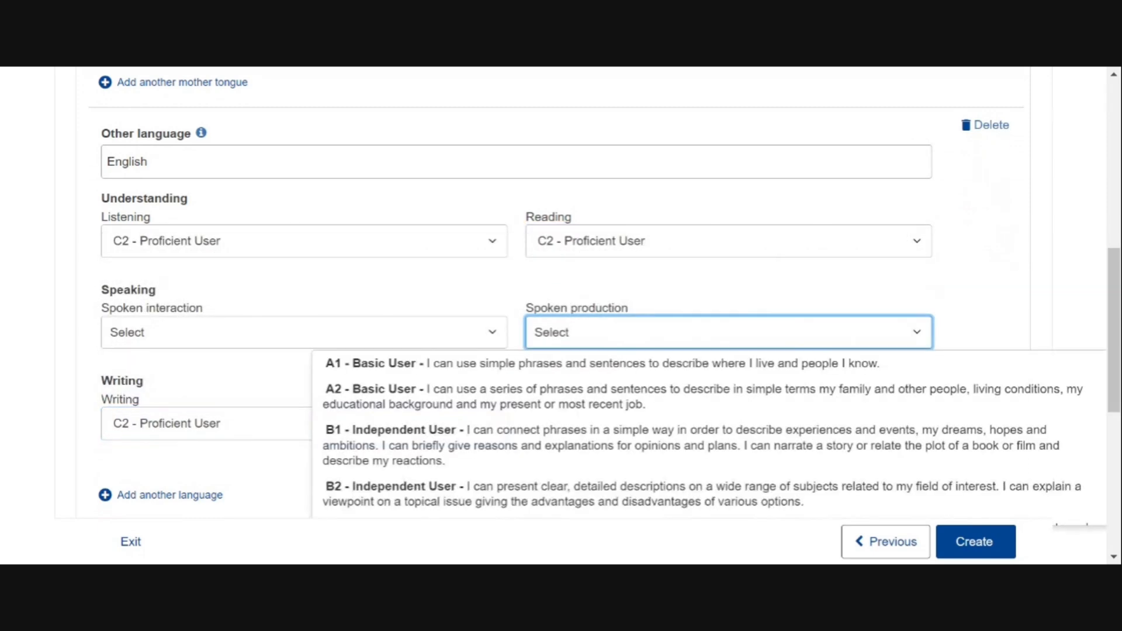
pyautogui.scroll(-2, 705, 432)
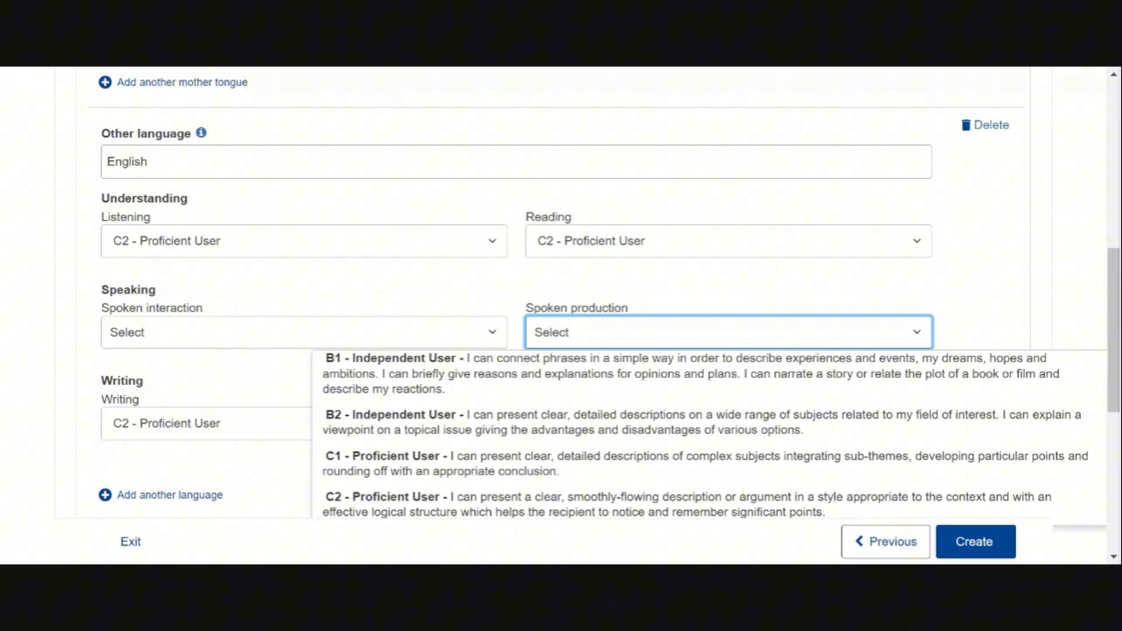
pyautogui.click(689, 503)
pyautogui.click(304, 332)
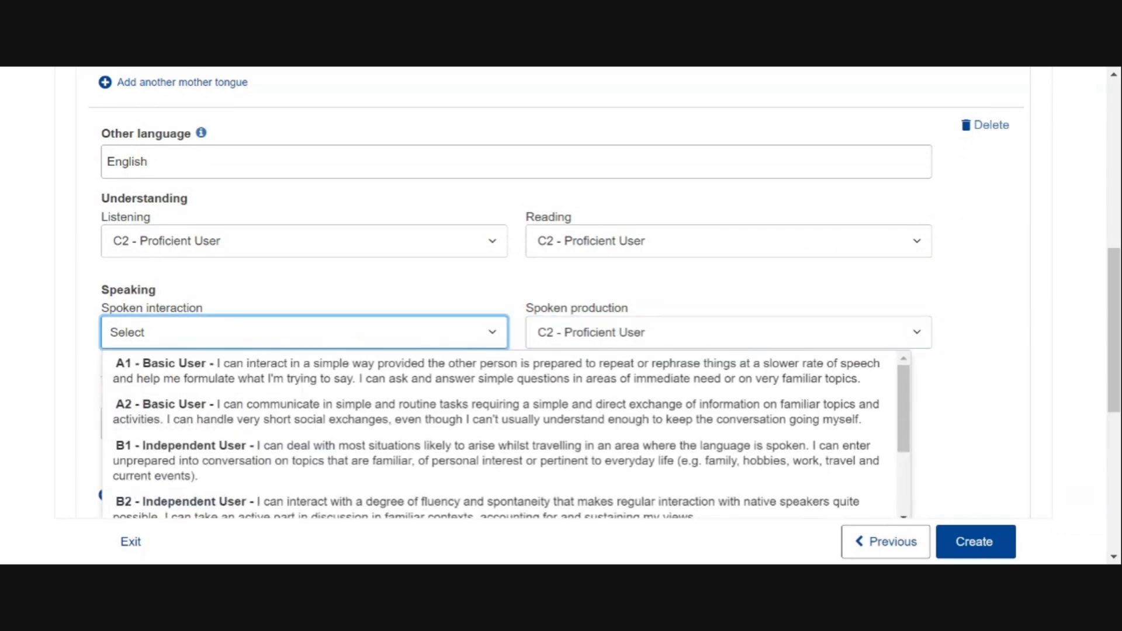
pyautogui.scroll(-3, 505, 434)
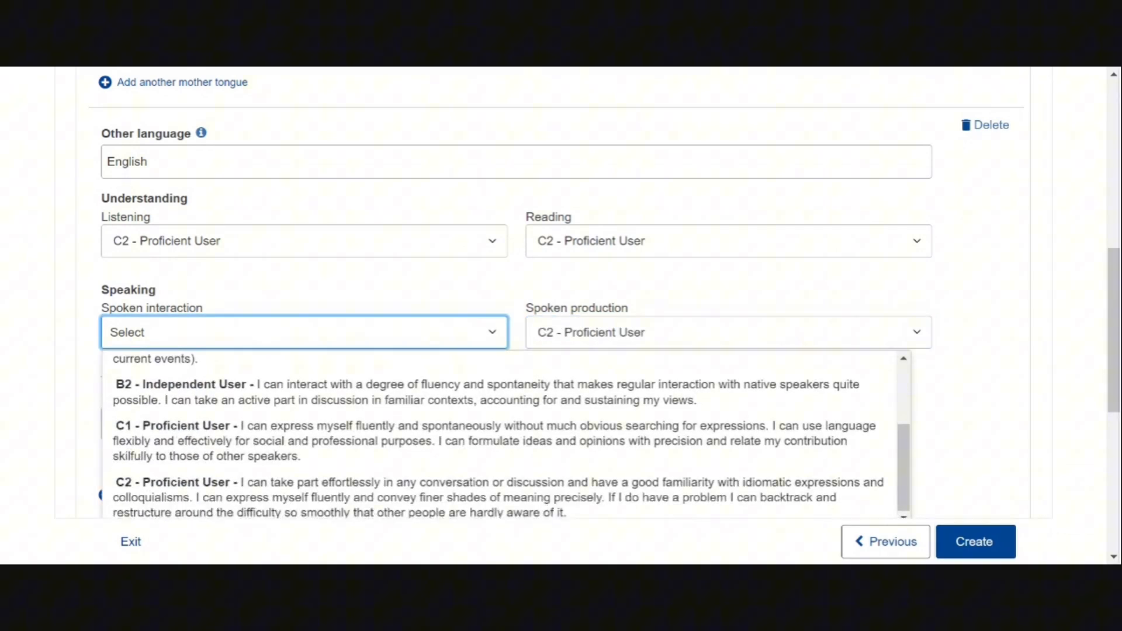
pyautogui.click(498, 498)
pyautogui.scroll(-5, 561, 292)
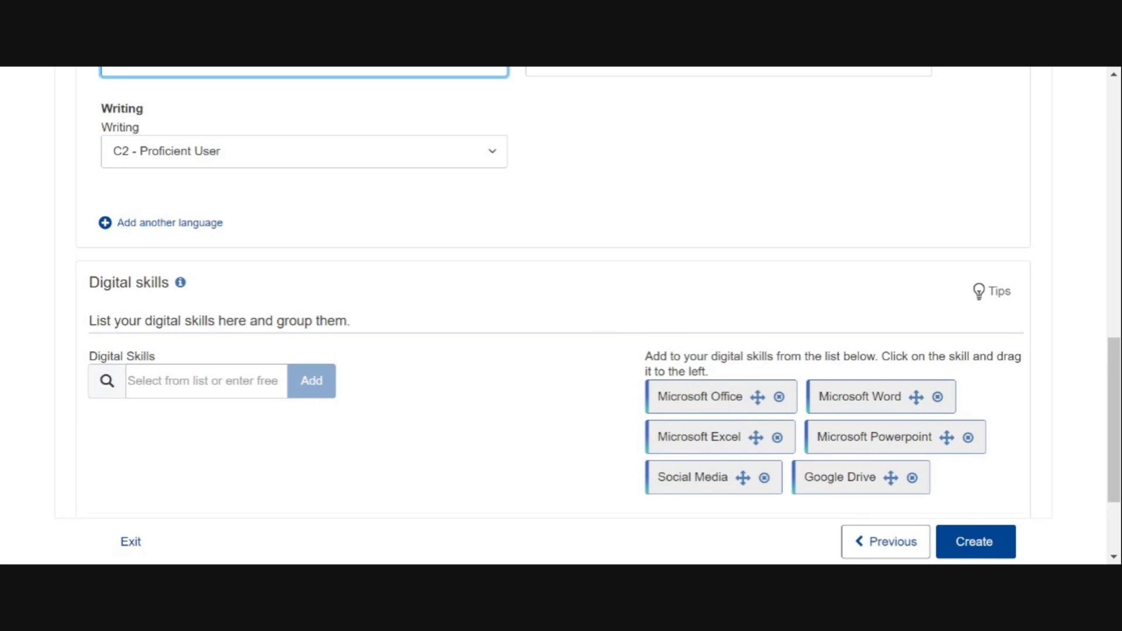
# Add Microsoft Office, Microsoft Excel and 'Troubleshooting and diagnostics' as digital skills, then create the profile
pyautogui.moveTo(738, 402); pyautogui.dragTo(209, 441)
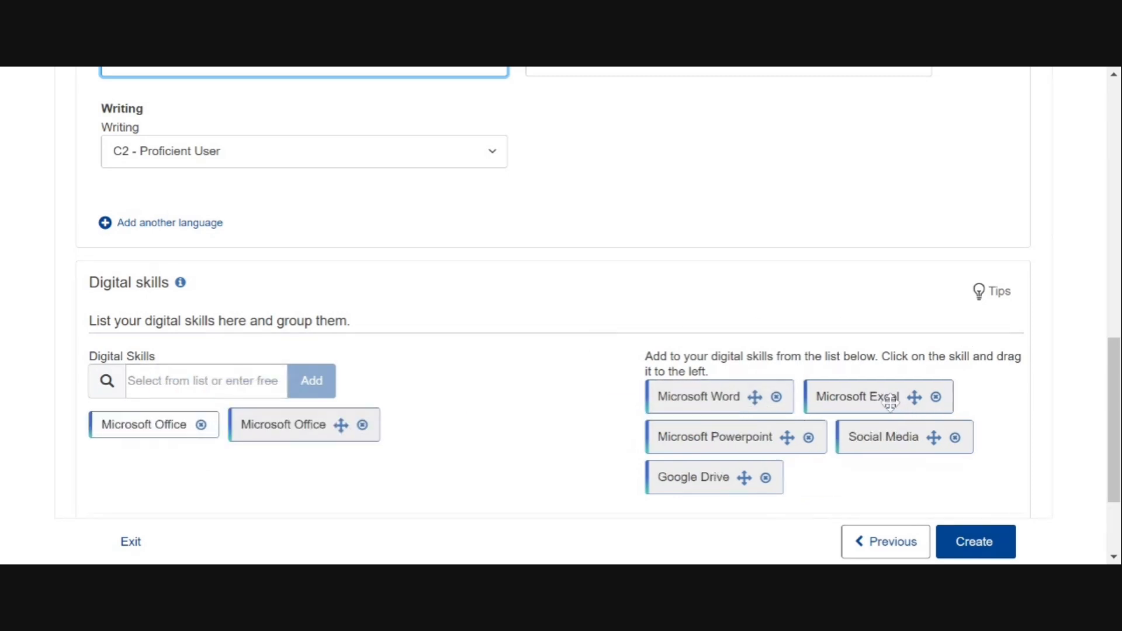
pyautogui.moveTo(884, 401); pyautogui.dragTo(244, 438)
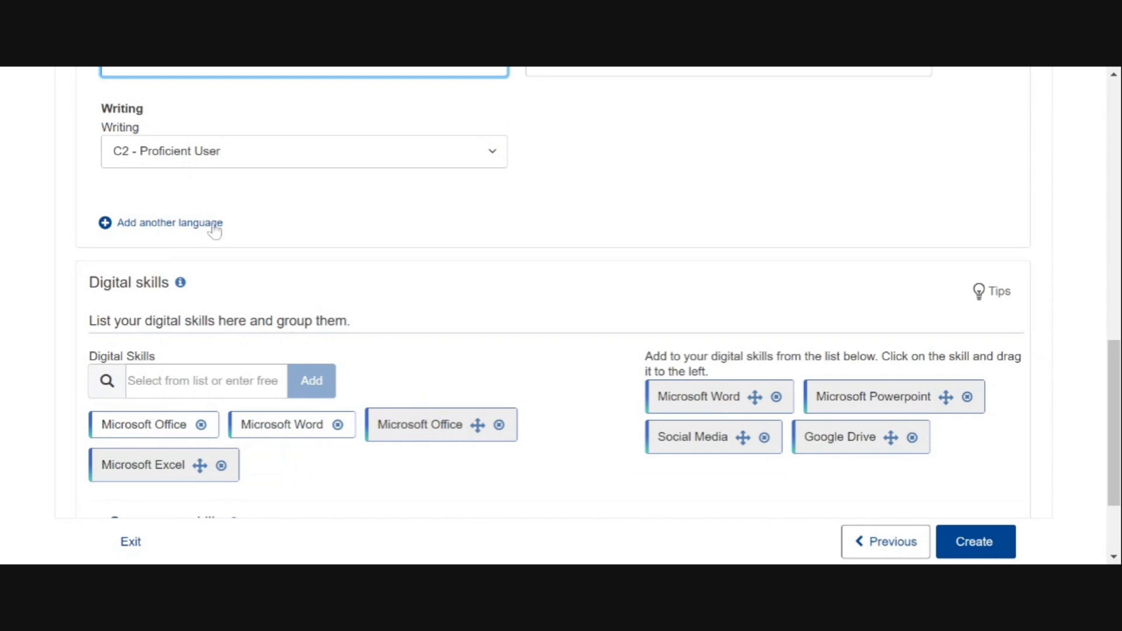
pyautogui.click(222, 383)
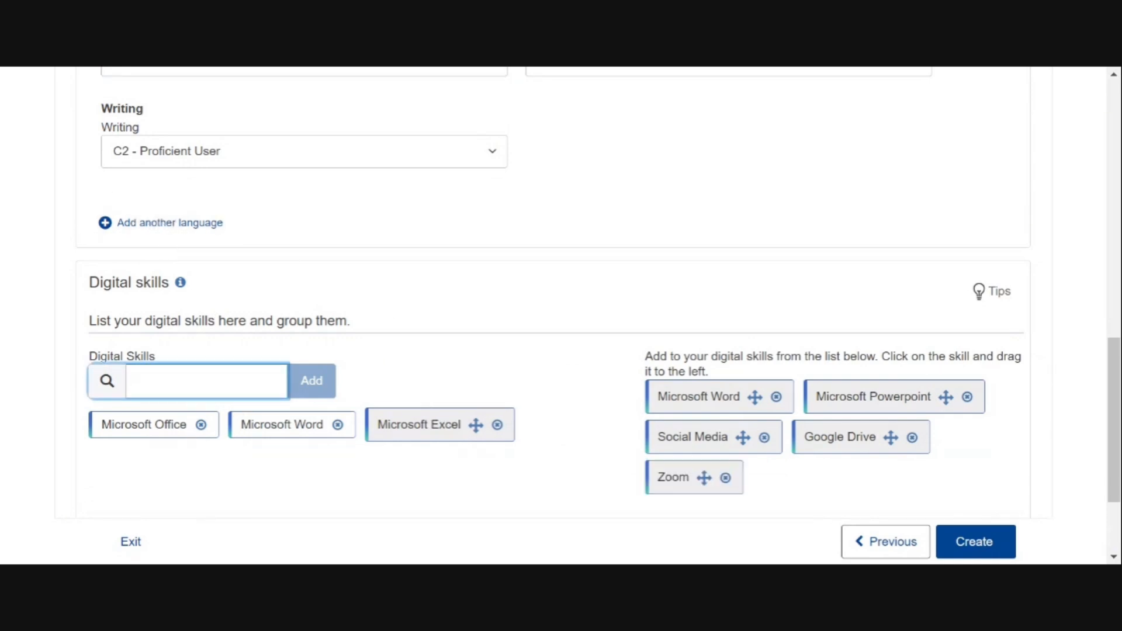
pyautogui.write('dia')
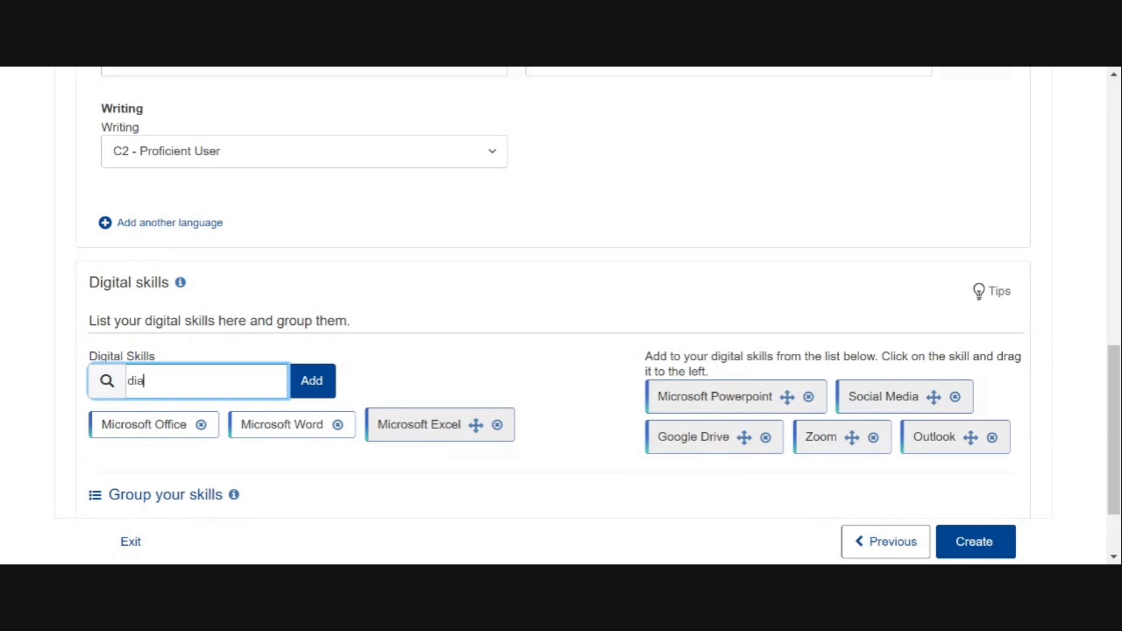
pyautogui.write('gn')
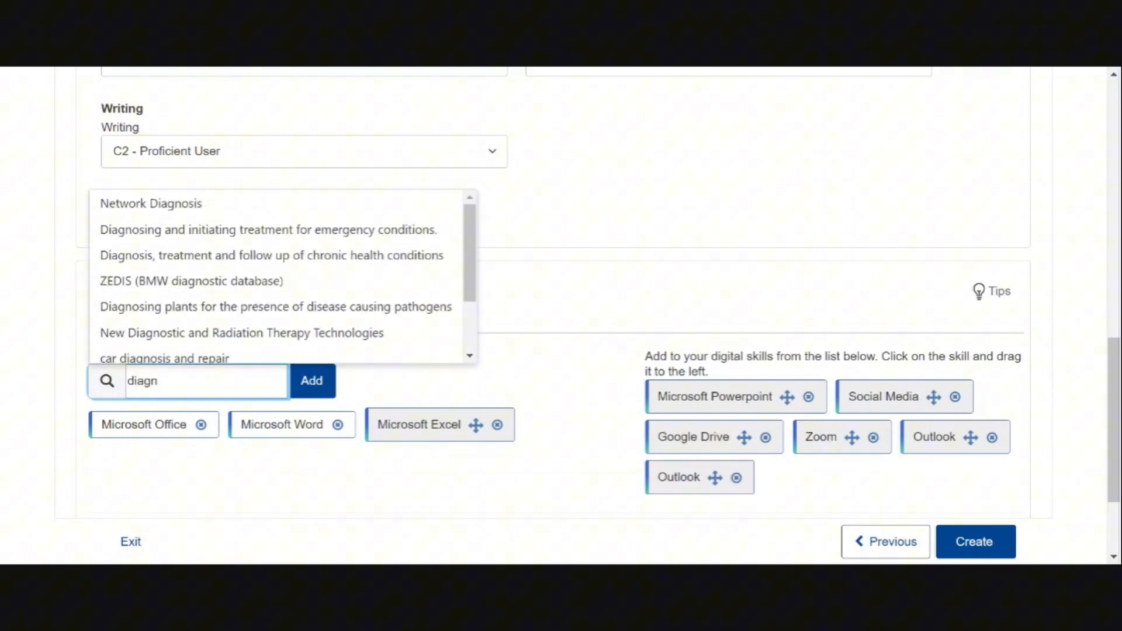
pyautogui.write('ostics')
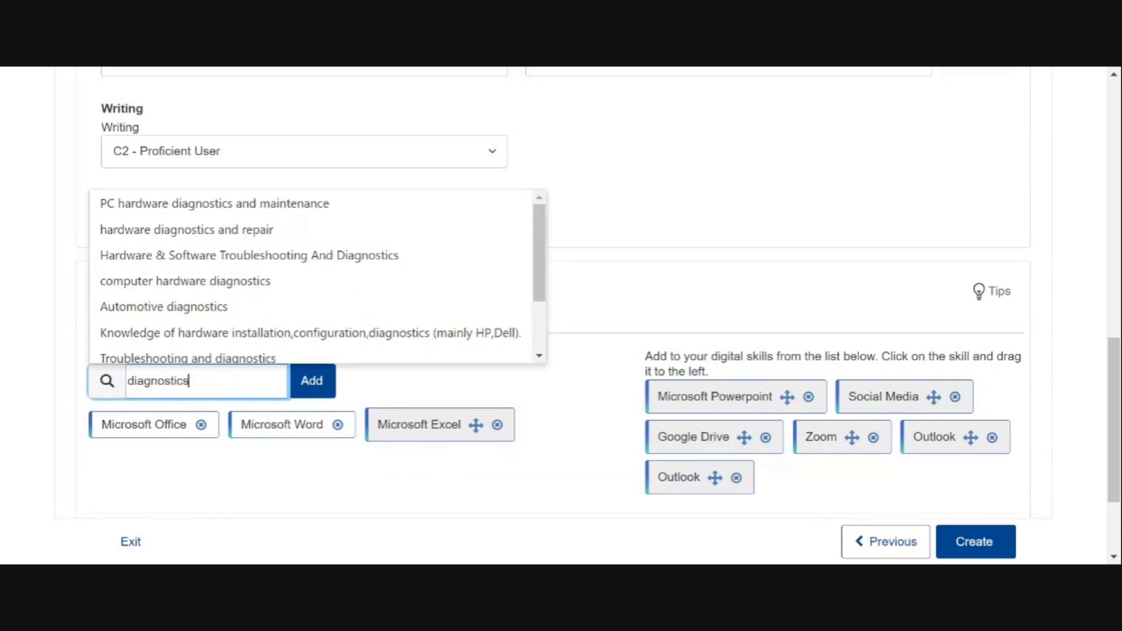
pyautogui.click(260, 358)
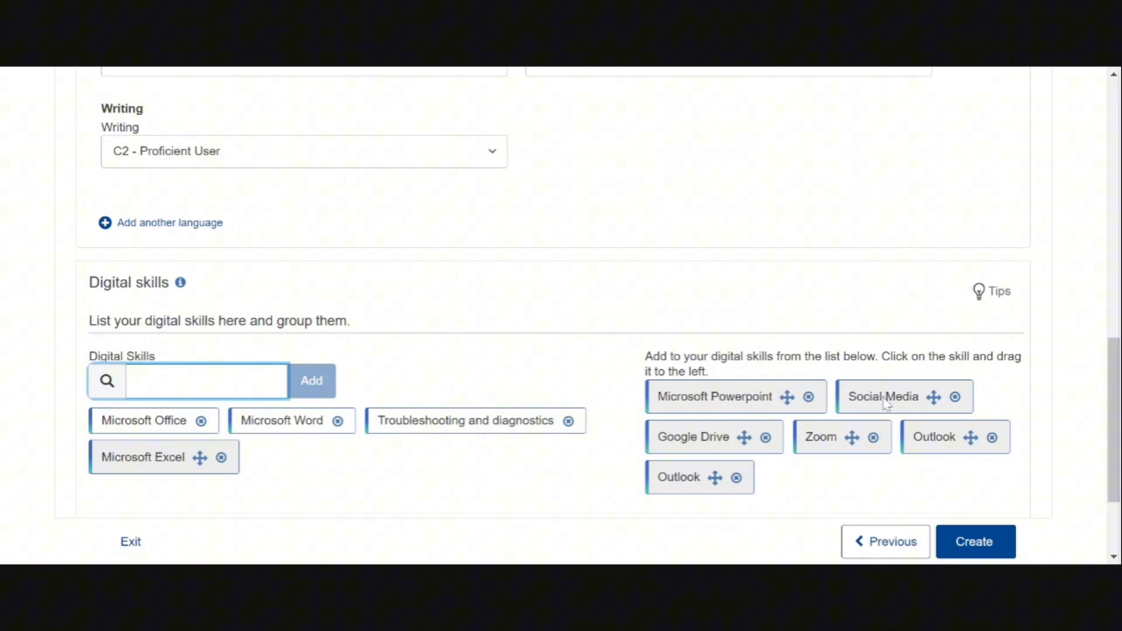
pyautogui.moveTo(883, 399); pyautogui.dragTo(884, 408)
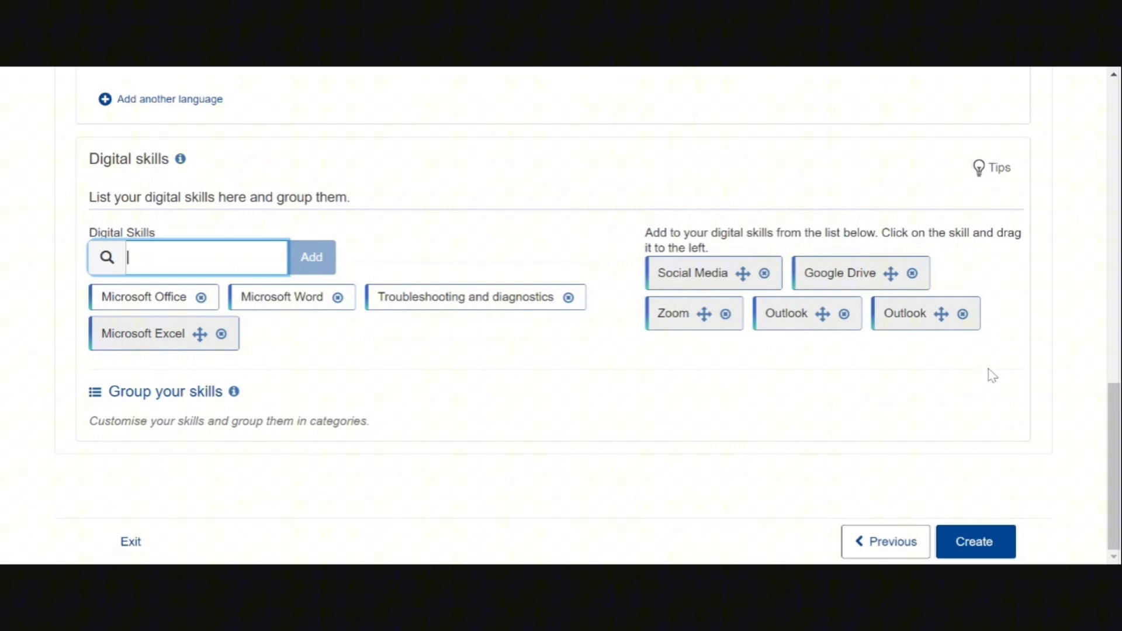
pyautogui.click(1001, 537)
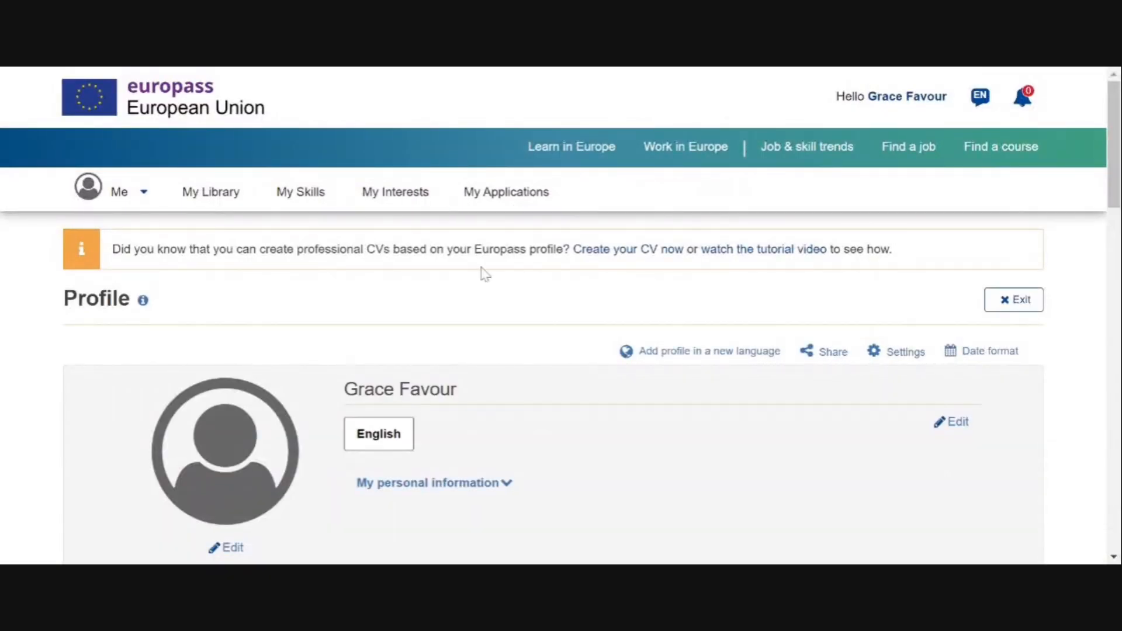
# Scroll through the saved profile to review the Plumber job, diploma, languages and digital skills
pyautogui.scroll(-2, 482, 267)
pyautogui.scroll(2, 481, 268)
pyautogui.scroll(-1, 481, 267)
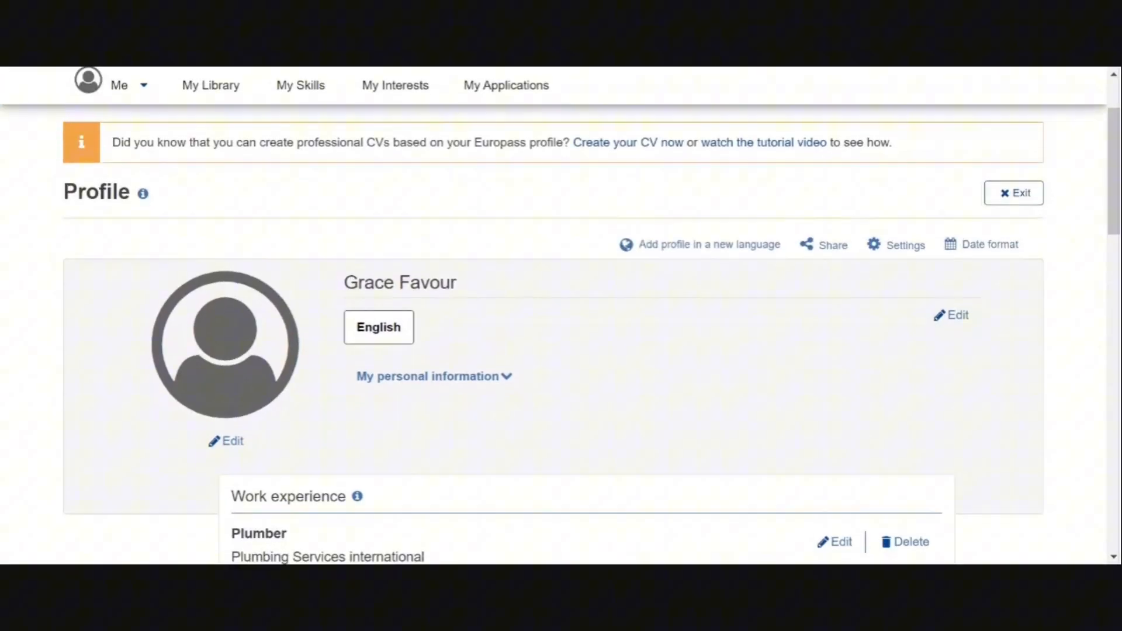
pyautogui.scroll(-1, 561, 315)
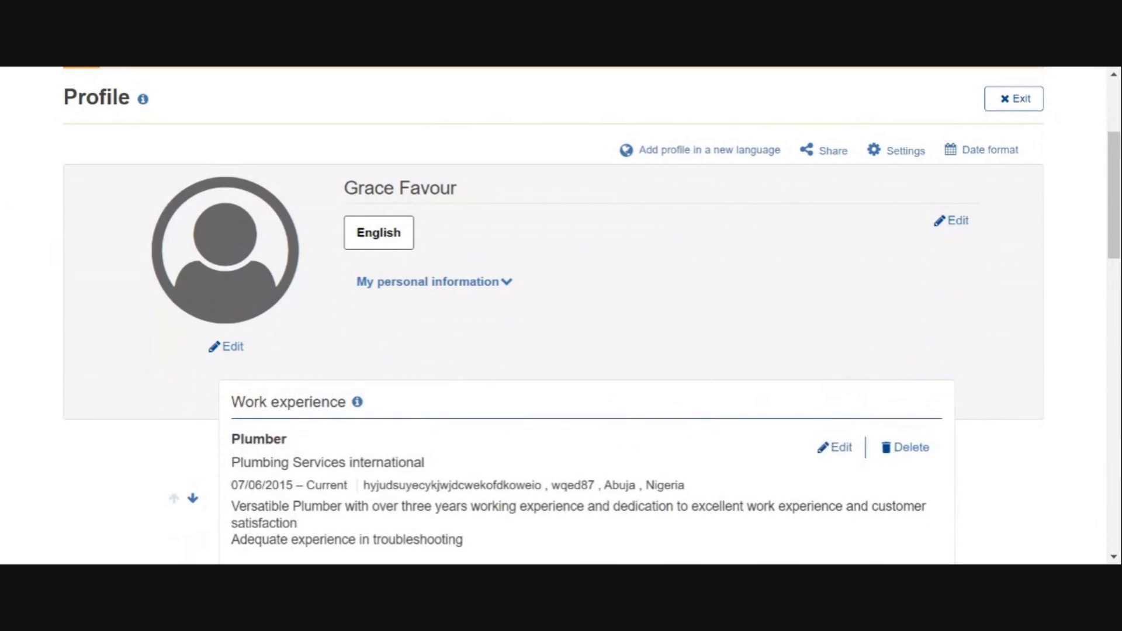
pyautogui.scroll(-5, 561, 316)
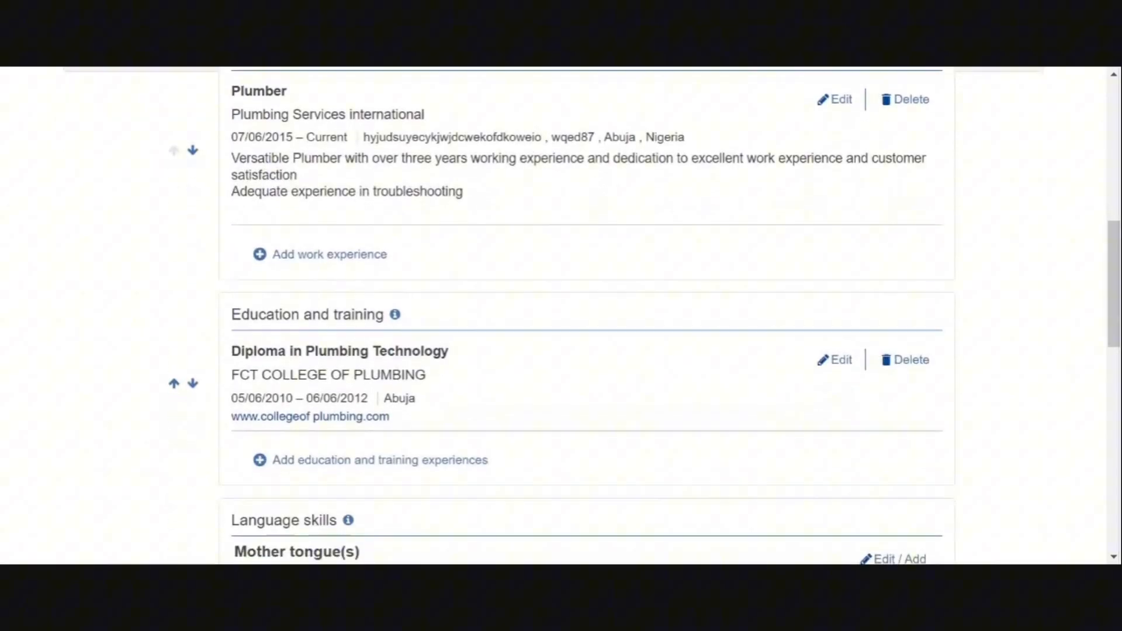
pyautogui.scroll(-6, 561, 316)
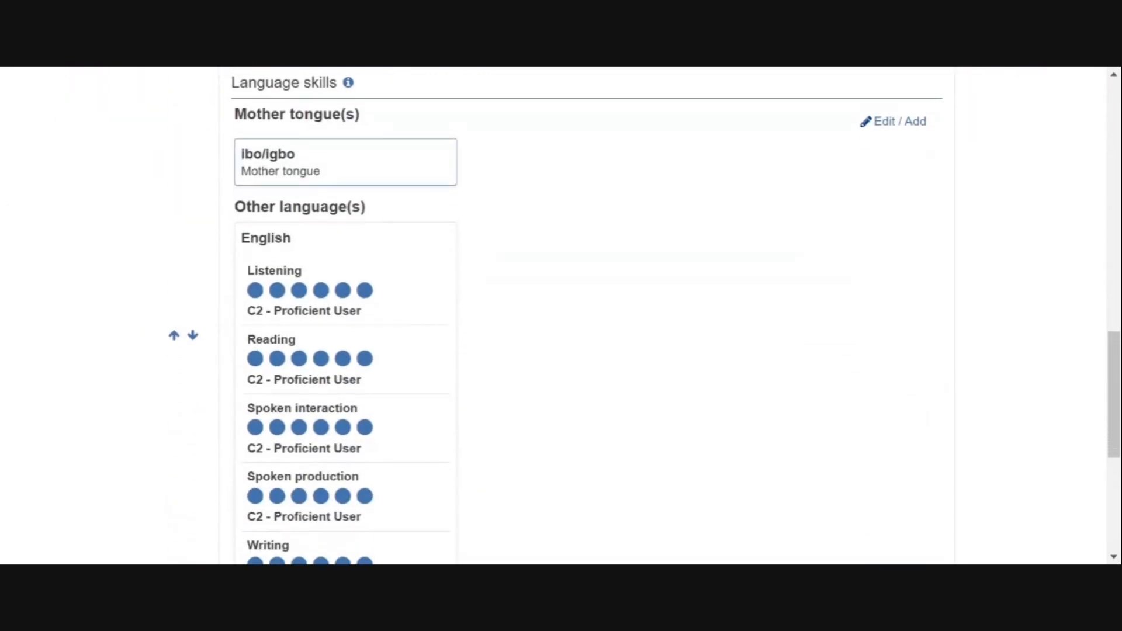
pyautogui.scroll(-5, 561, 316)
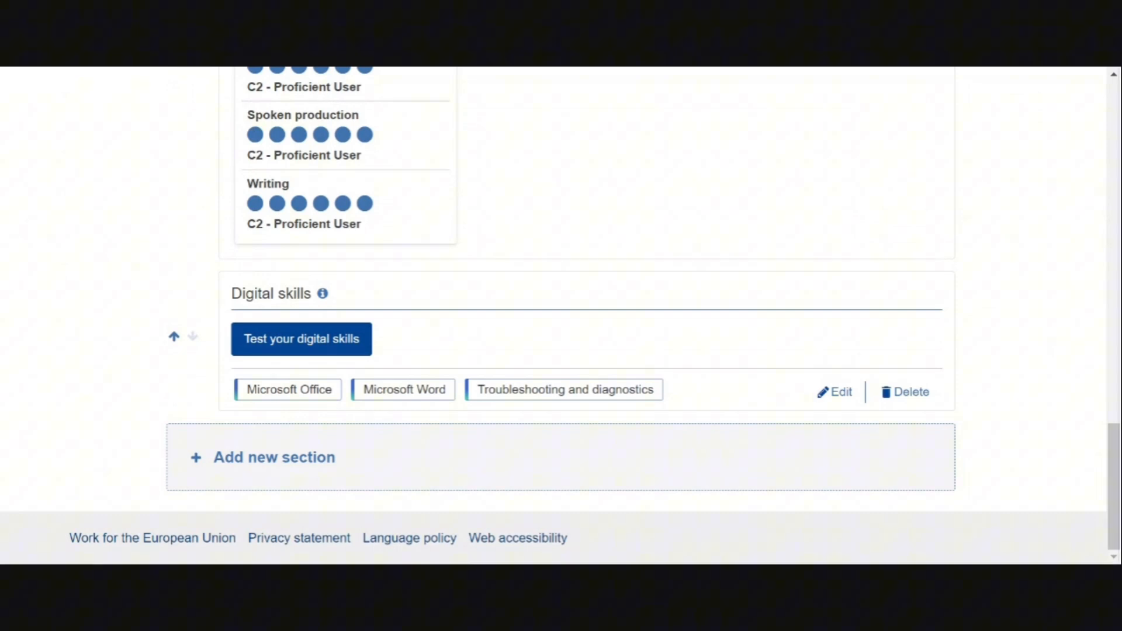
pyautogui.scroll(15, 560, 316)
pyautogui.scroll(5, 561, 315)
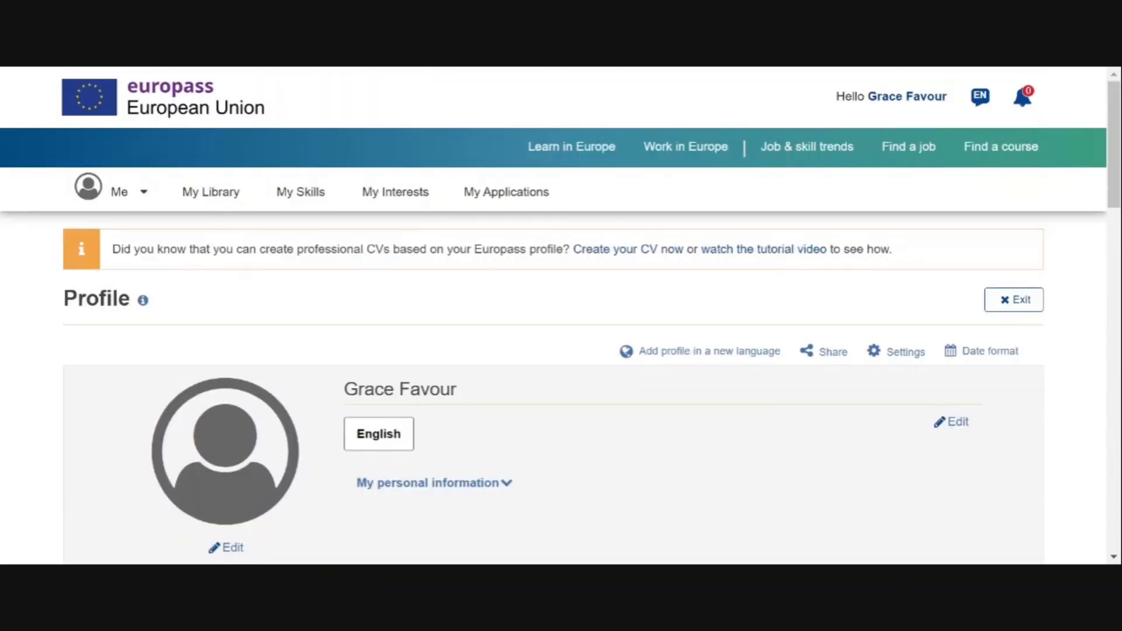
# From the My Europass dashboard, start a new CV built from the existing profile
pyautogui.click(105, 193)
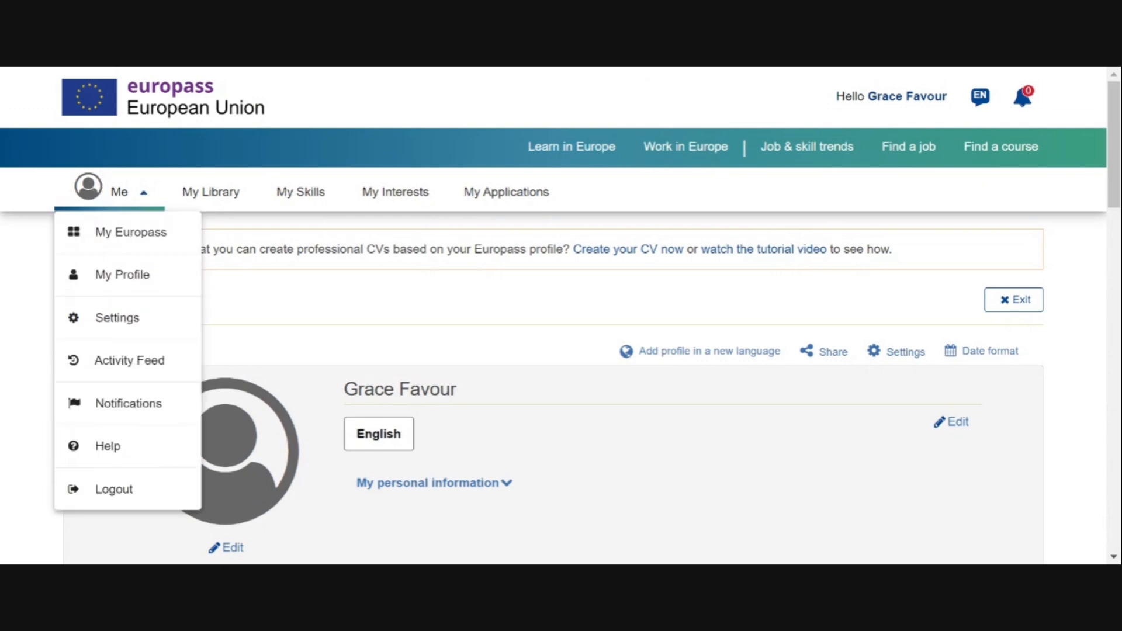
pyautogui.click(135, 232)
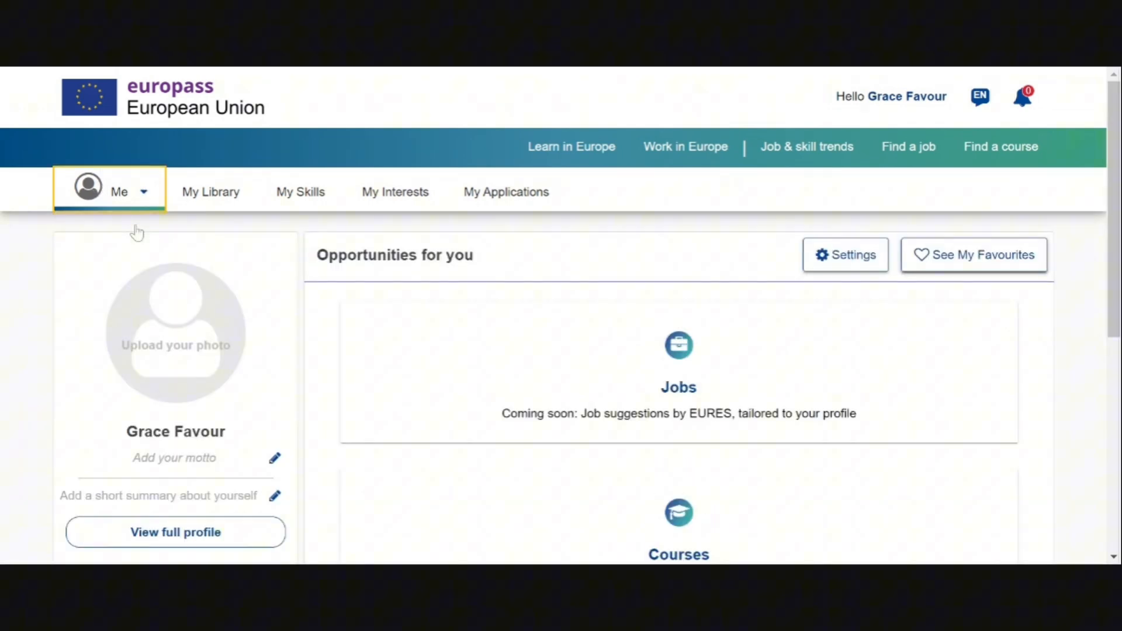
pyautogui.scroll(-5, 137, 232)
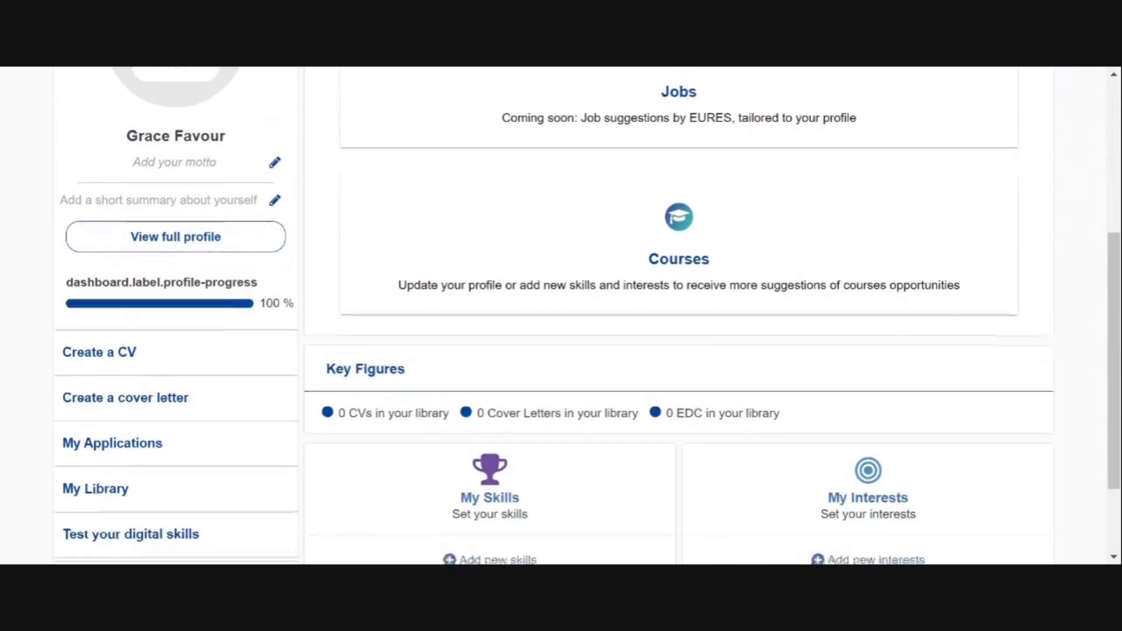
pyautogui.scroll(-2, 561, 316)
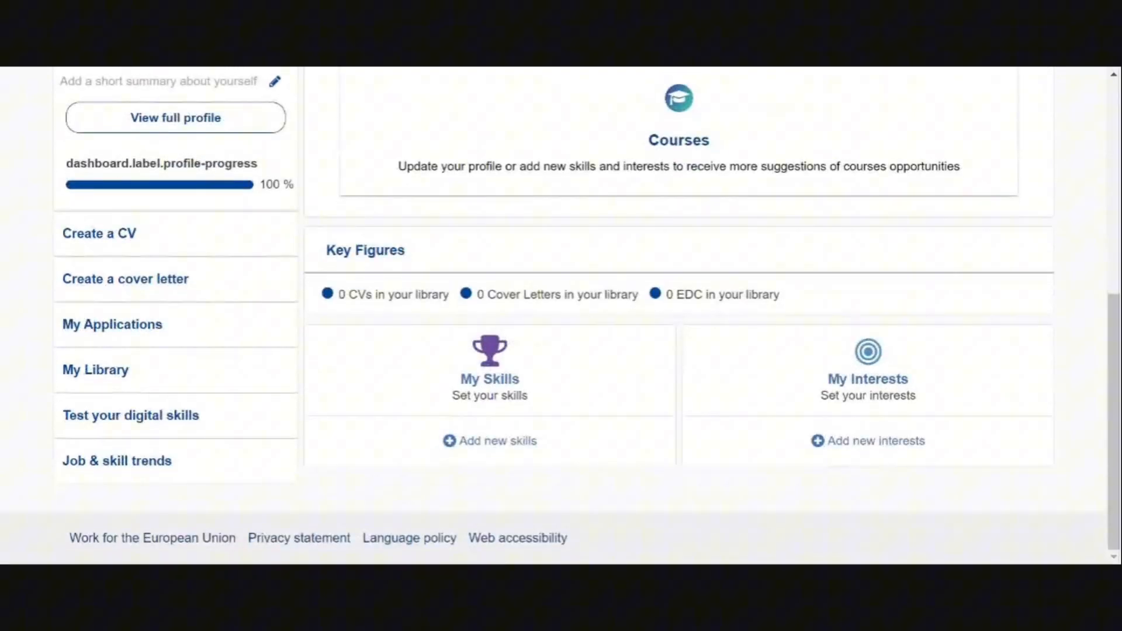
pyautogui.click(99, 233)
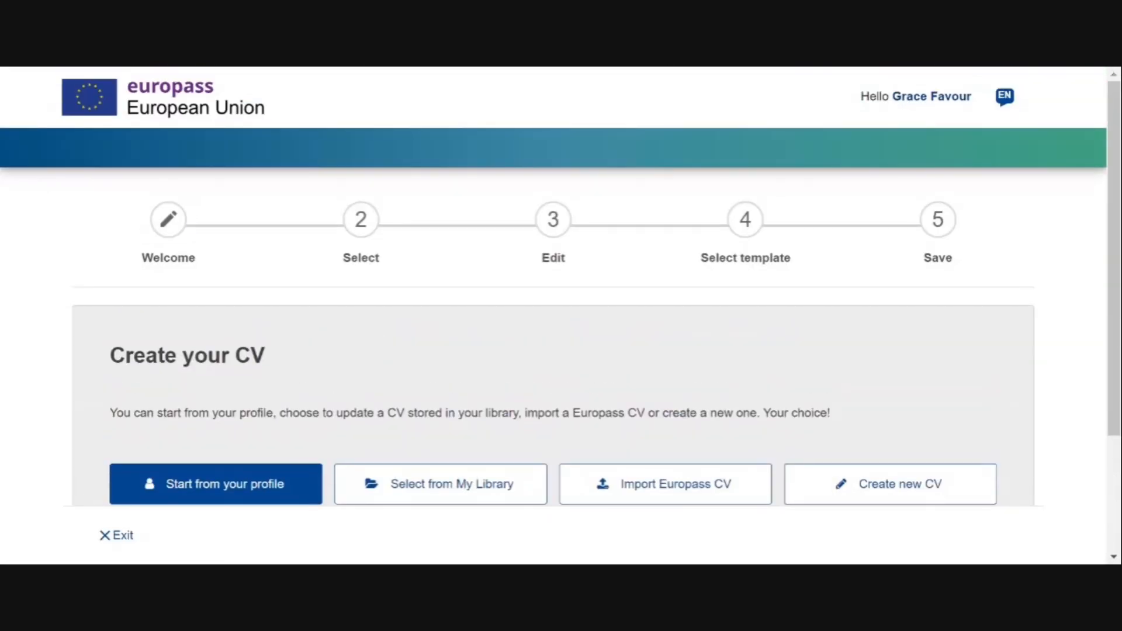
pyautogui.scroll(-3, 553, 316)
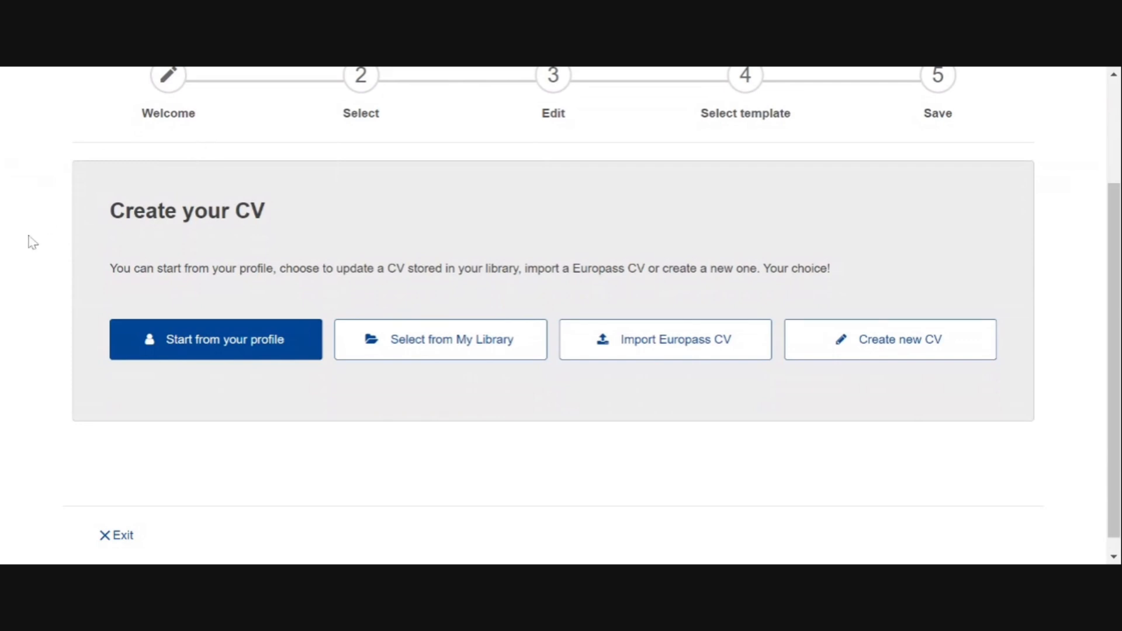
pyautogui.click(201, 341)
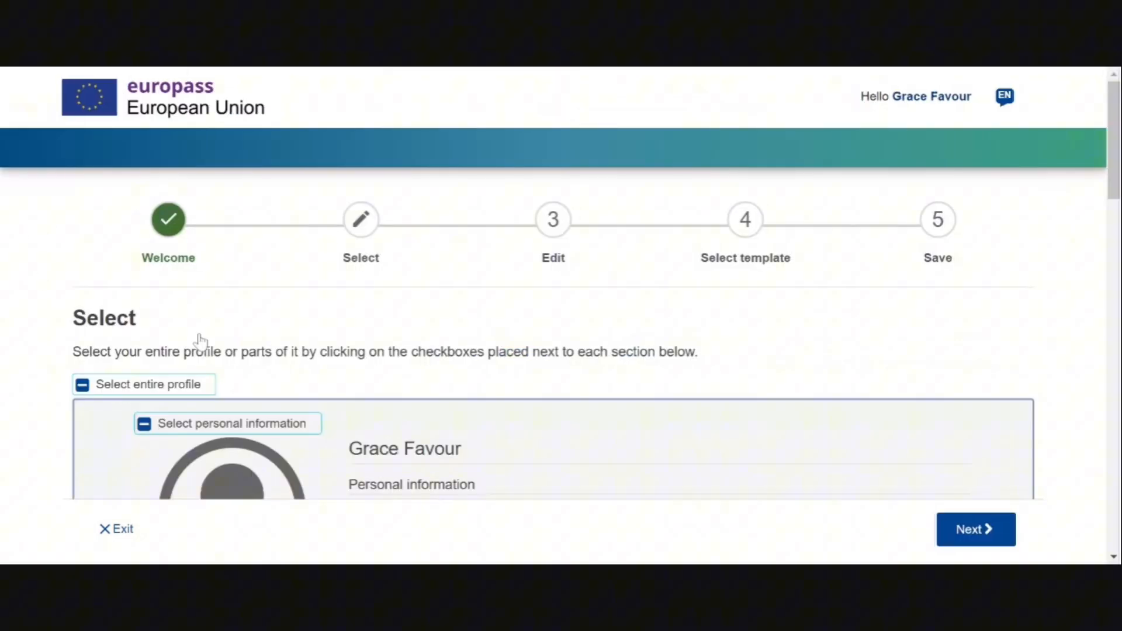
# Keep all profile sections checked and skip the Edit step with 'No, thanks'
pyautogui.scroll(-4, 201, 343)
pyautogui.scroll(-10, 596, 282)
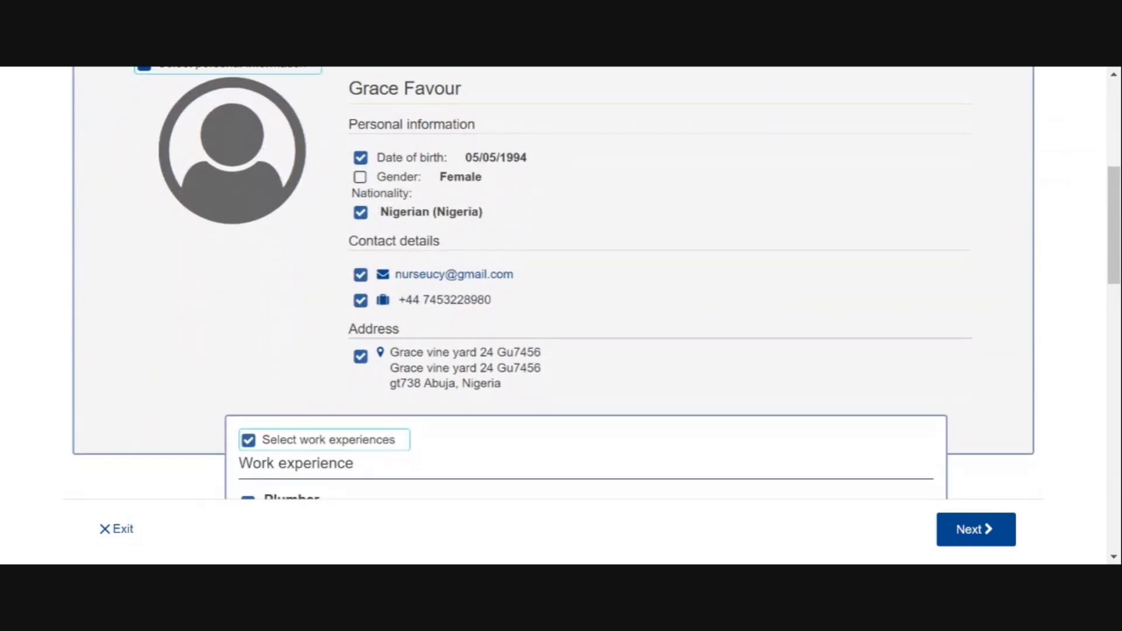
pyautogui.scroll(-10, 584, 282)
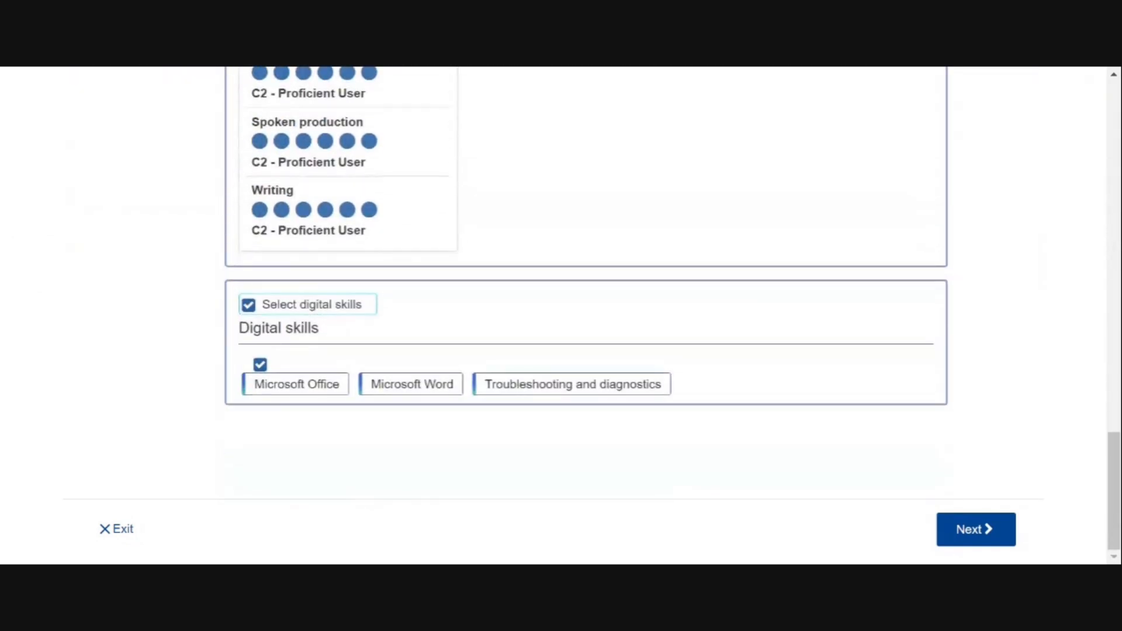
pyautogui.scroll(15, 585, 282)
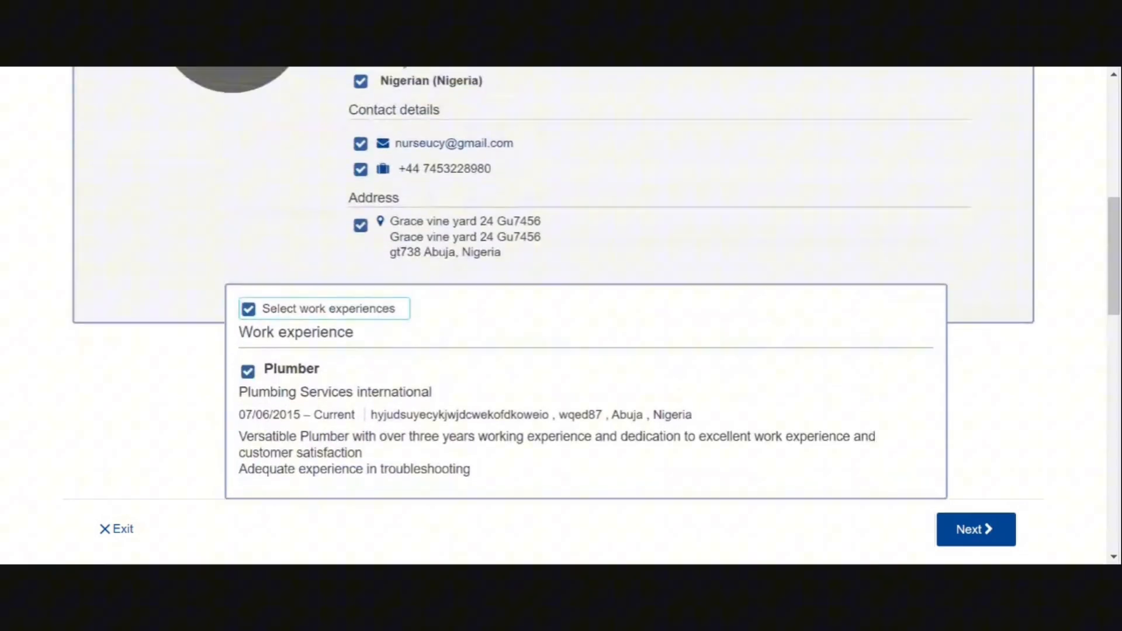
pyautogui.scroll(-1, 584, 282)
pyautogui.scroll(3, 584, 282)
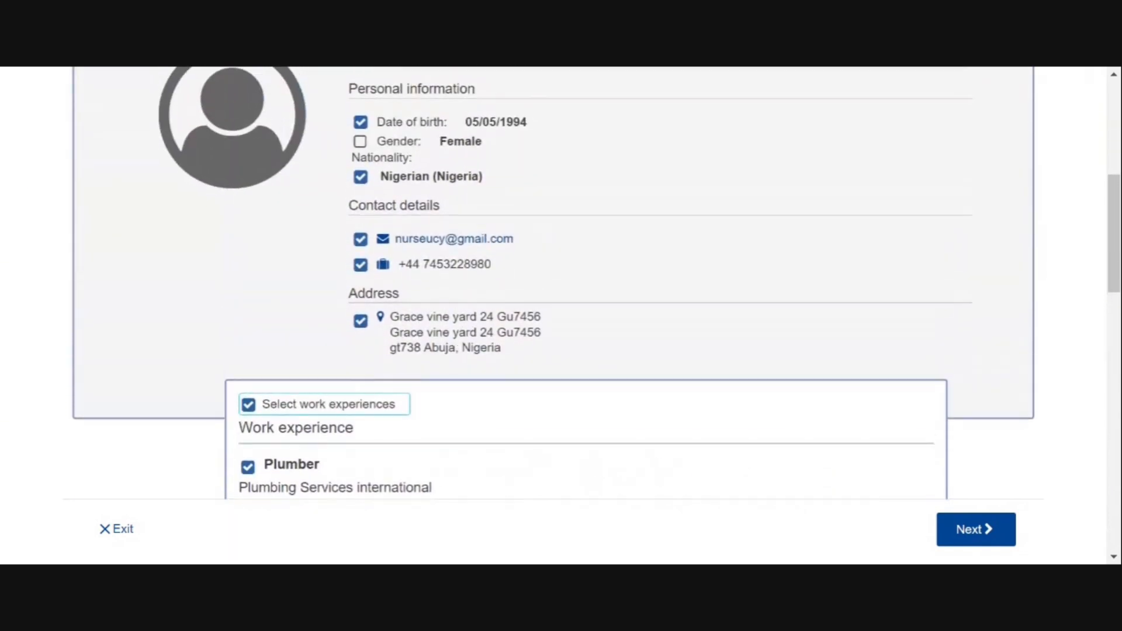
pyautogui.scroll(1, 584, 282)
pyautogui.scroll(-6, 585, 282)
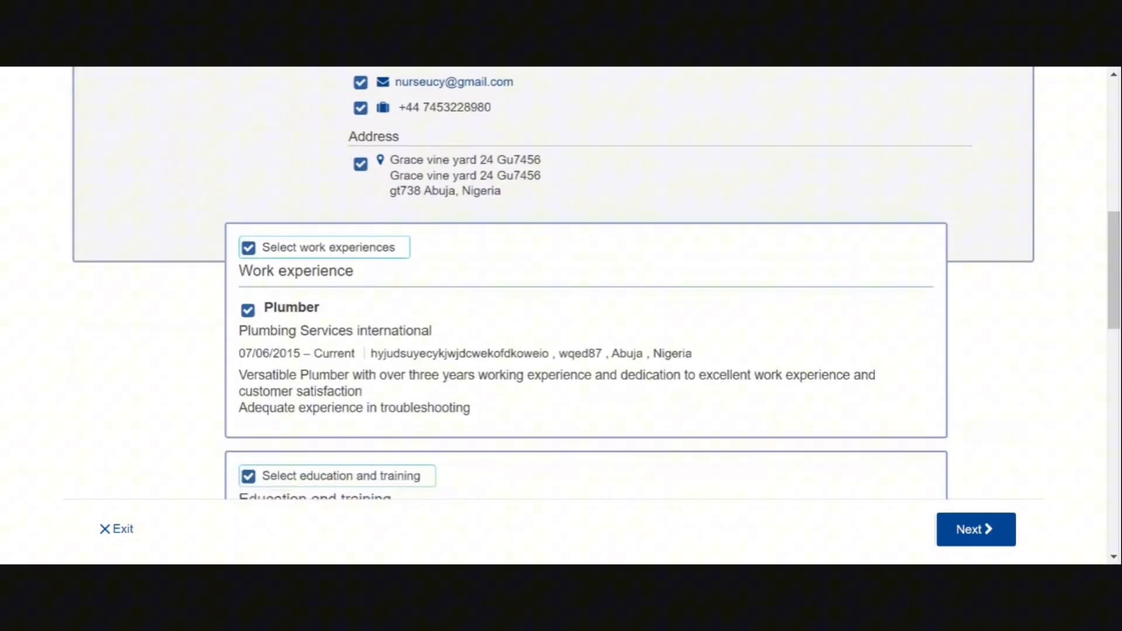
pyautogui.scroll(-2, 584, 283)
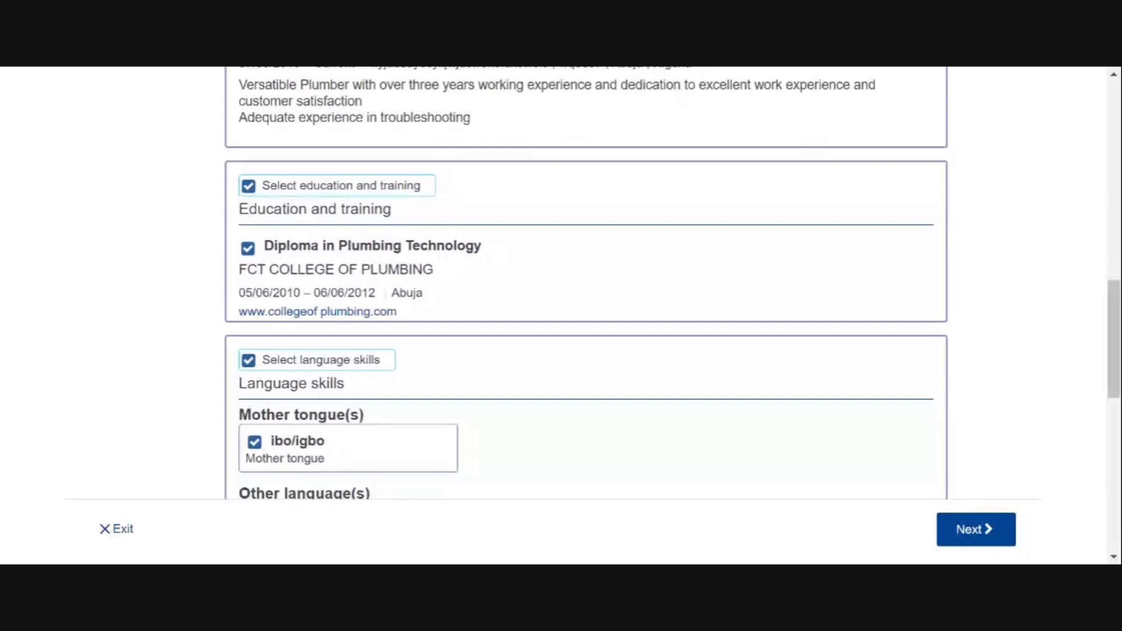
pyautogui.click(975, 529)
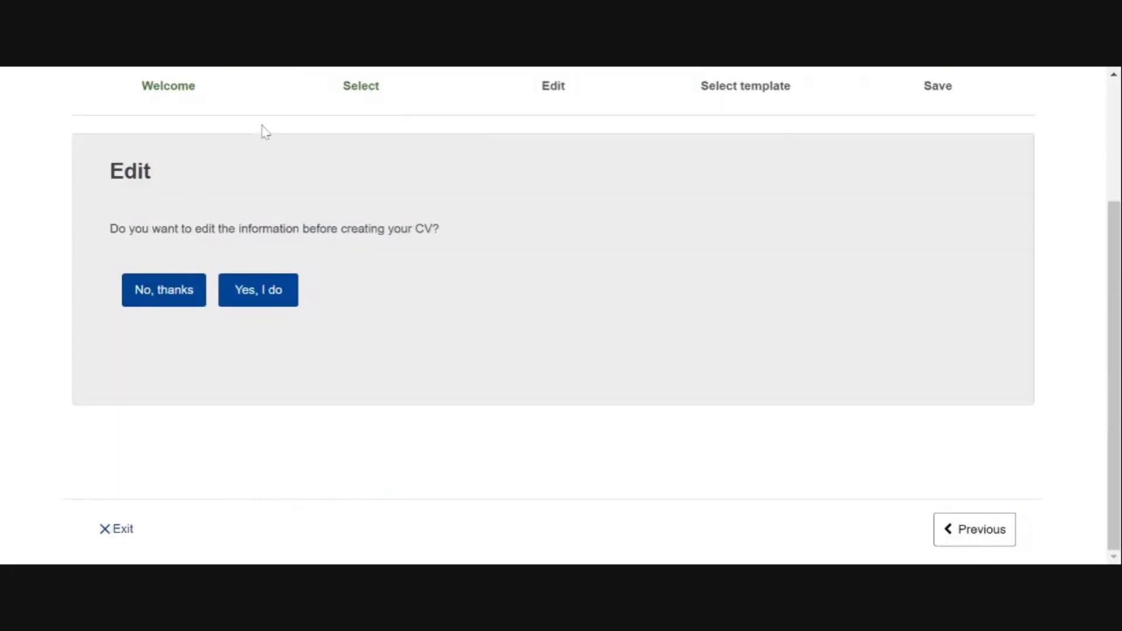
pyautogui.click(177, 302)
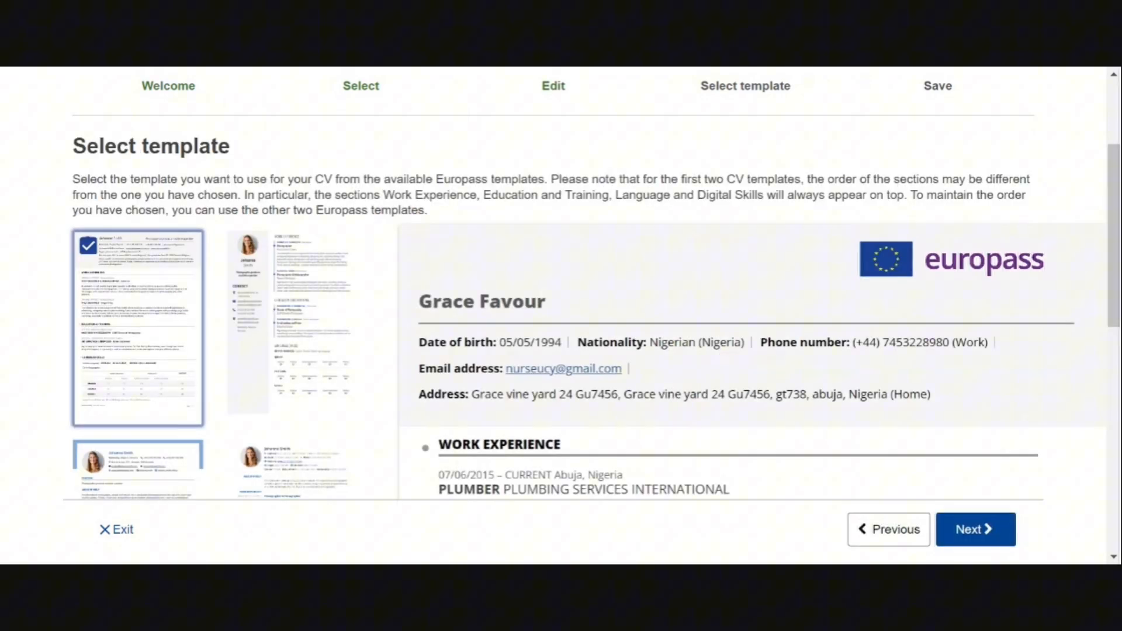
# Choose the fourth CV template, the one with headings in a left-hand column
pyautogui.scroll(3, 561, 315)
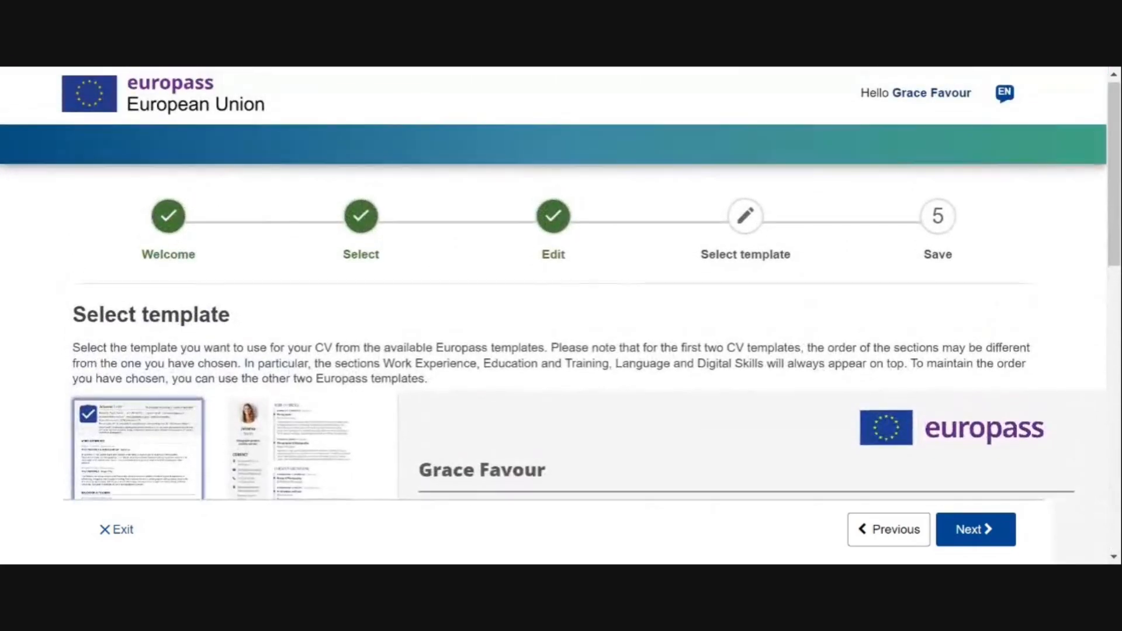
pyautogui.scroll(-10, 138, 197)
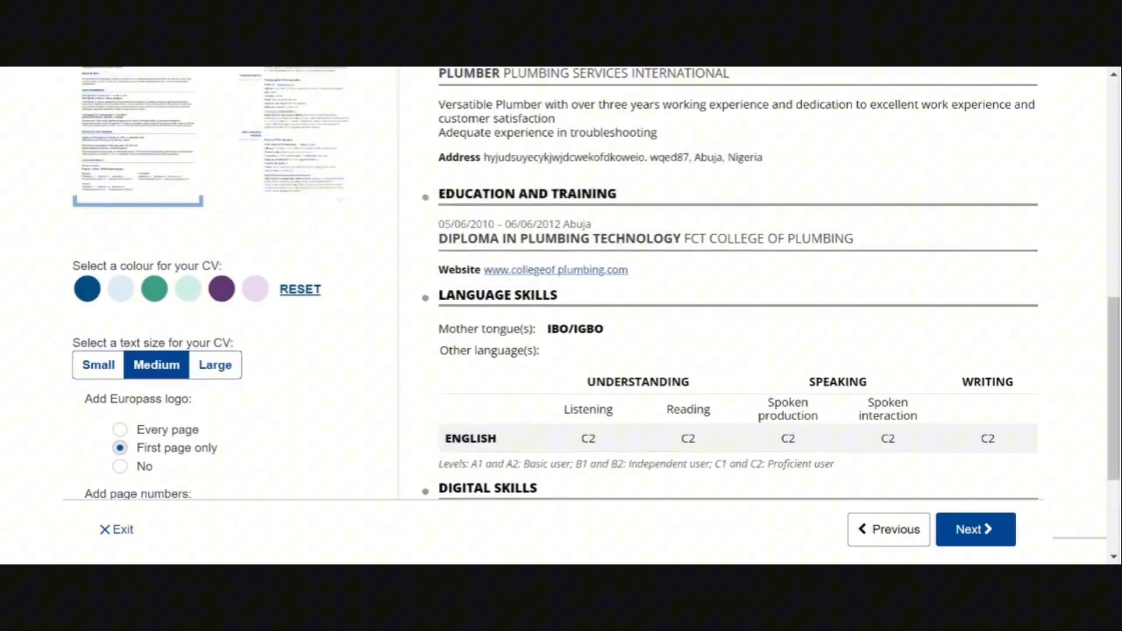
pyautogui.scroll(3, 138, 197)
pyautogui.scroll(5, 138, 197)
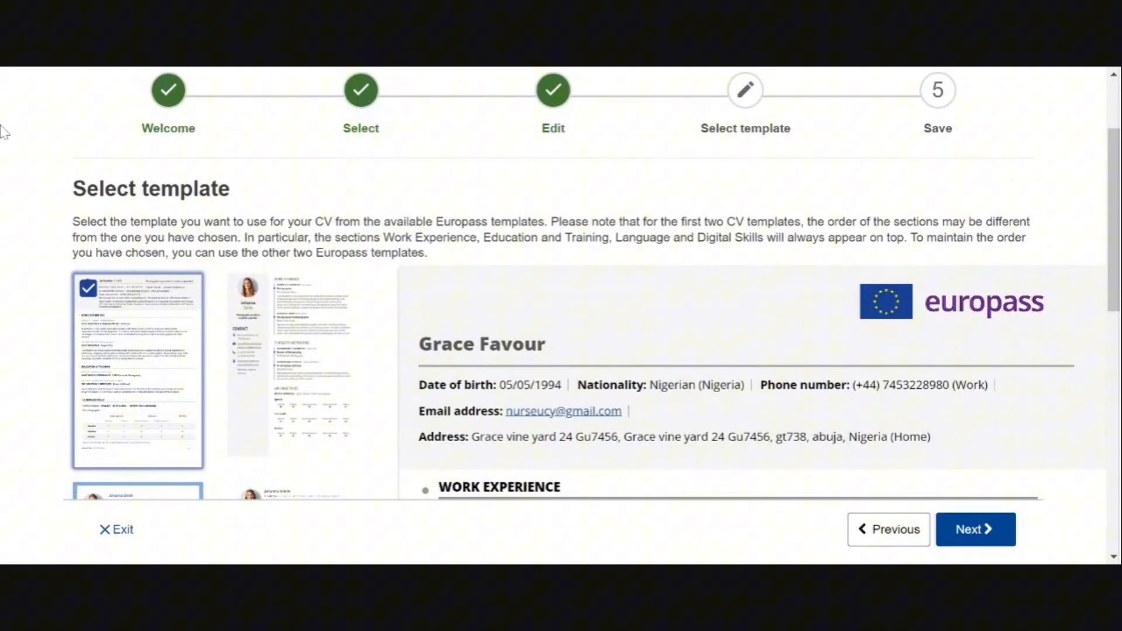
pyautogui.scroll(-5, 139, 280)
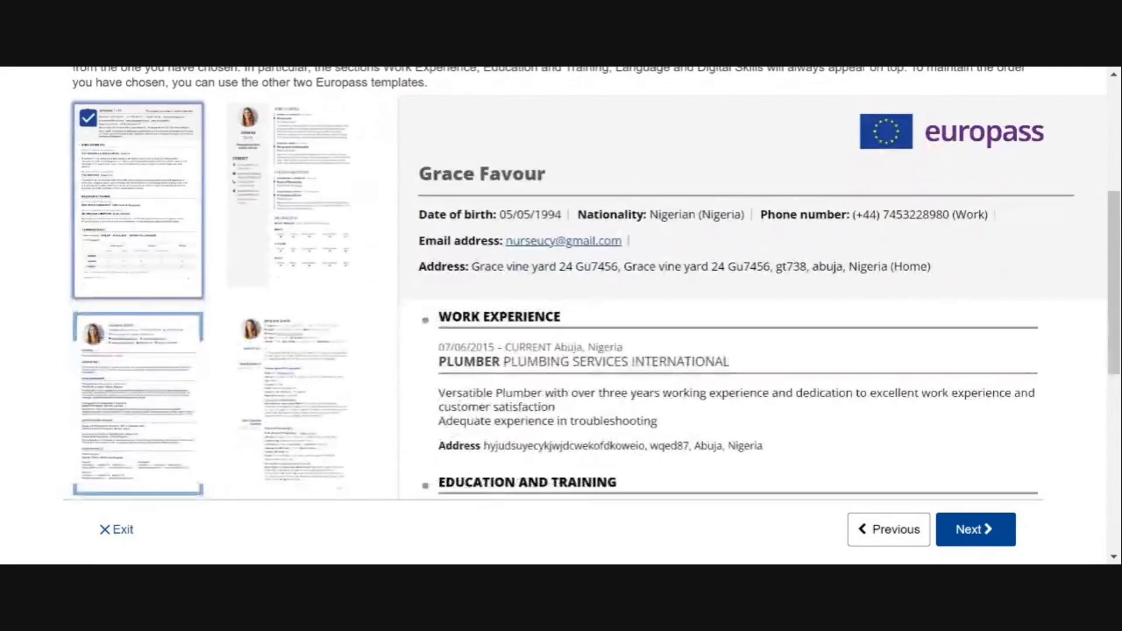
pyautogui.click(139, 280)
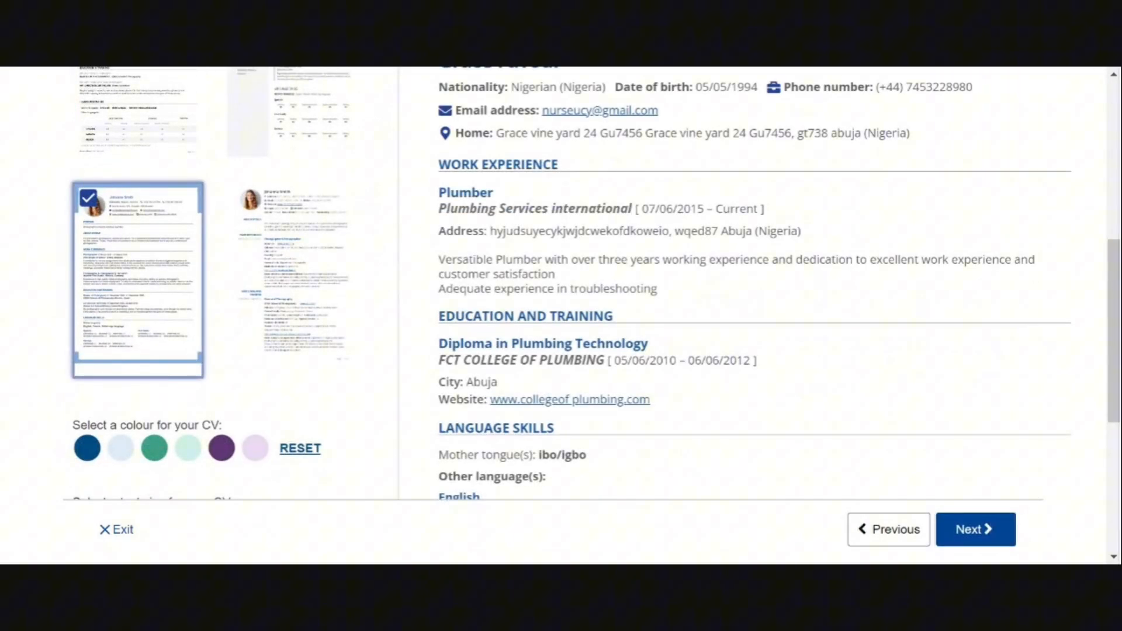
pyautogui.click(292, 281)
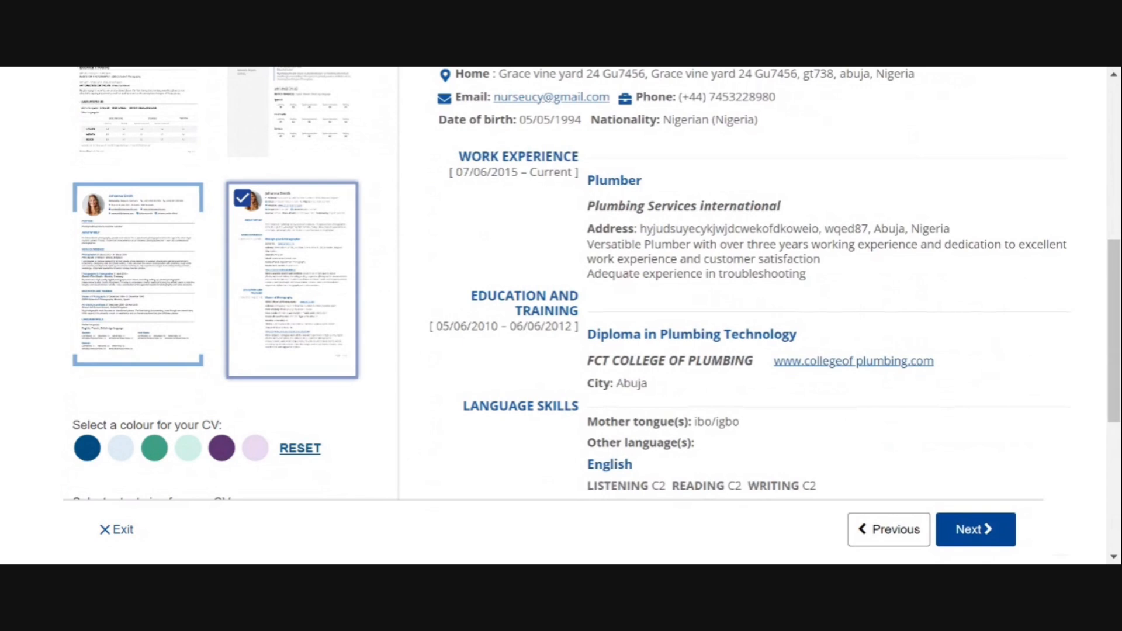
# Continue to the Save and share step and select the CV name field
pyautogui.scroll(-3, 561, 292)
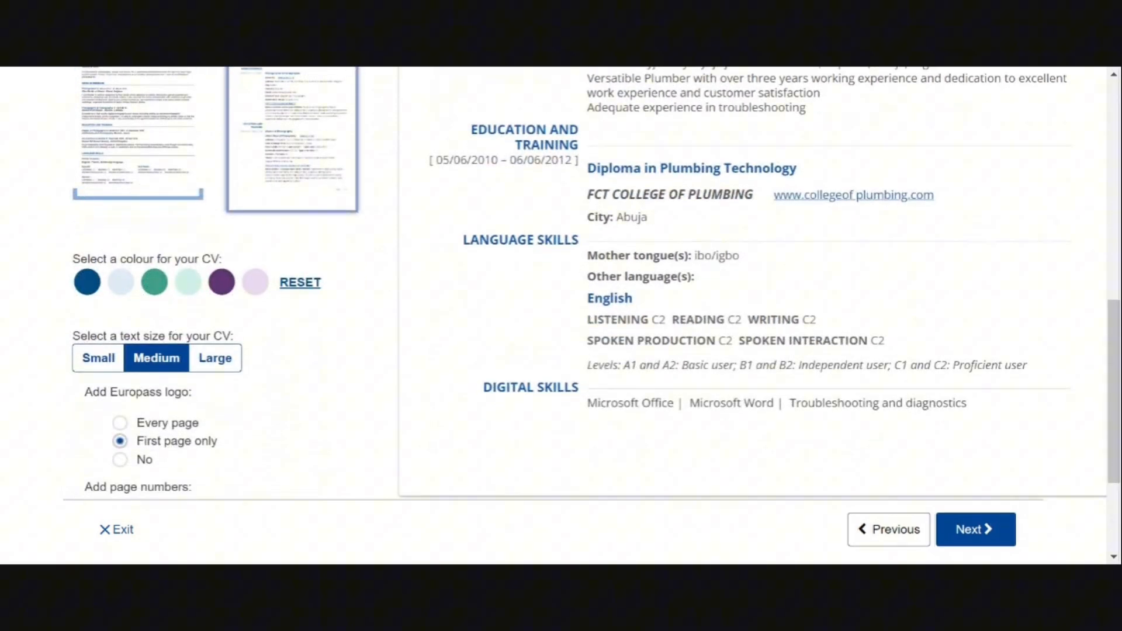
pyautogui.scroll(-3, 561, 292)
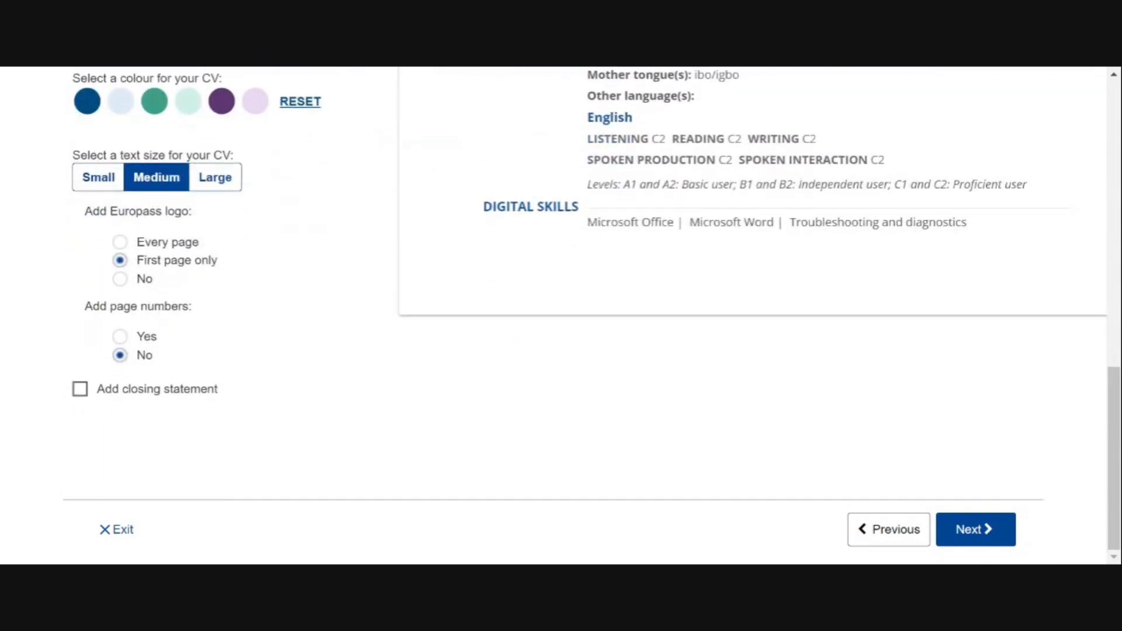
pyautogui.click(975, 530)
pyautogui.scroll(10, 561, 315)
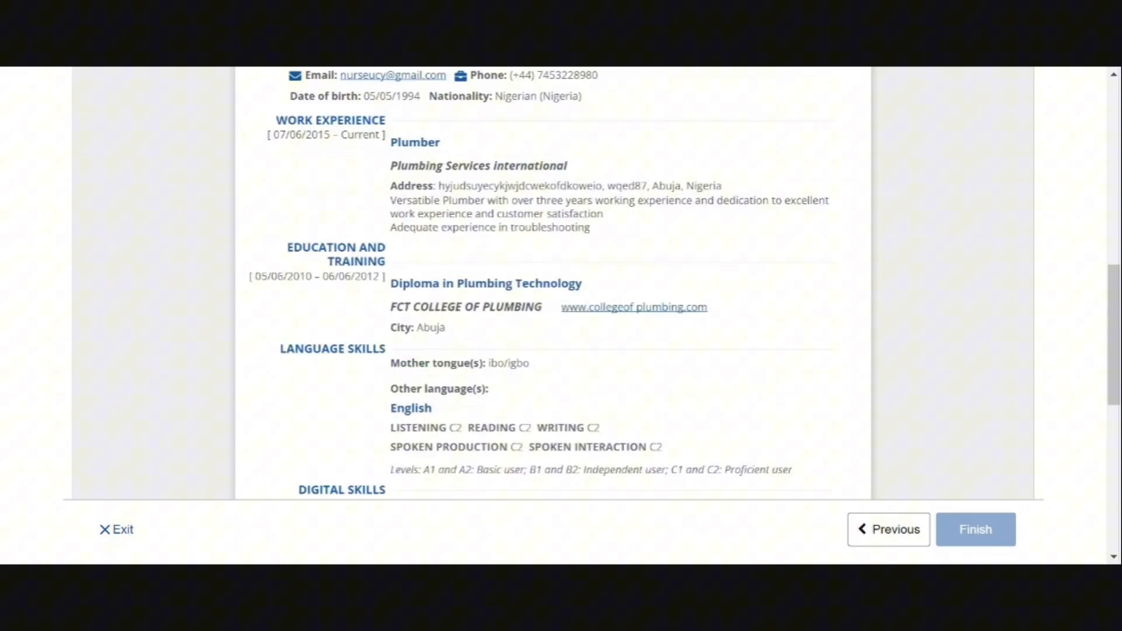
pyautogui.scroll(-1, 561, 315)
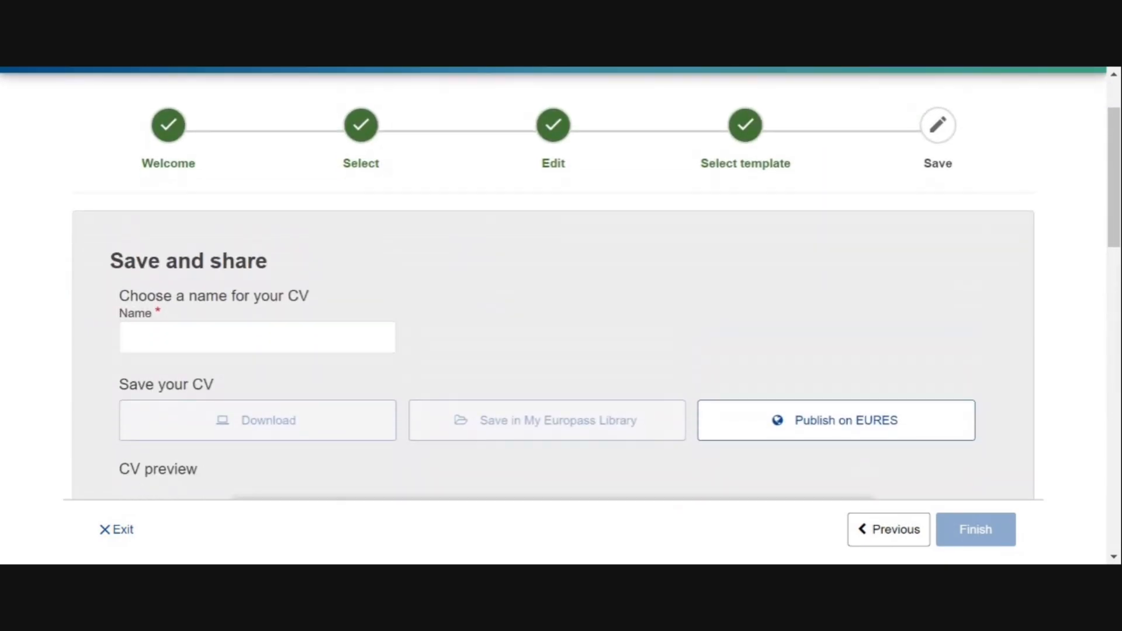
pyautogui.click(257, 337)
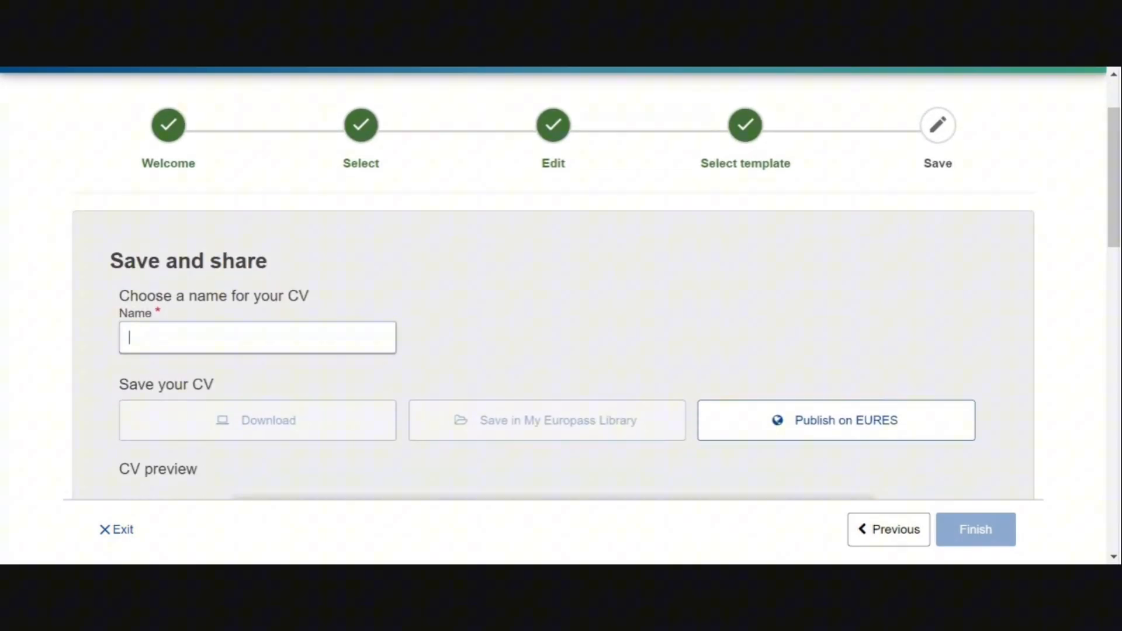
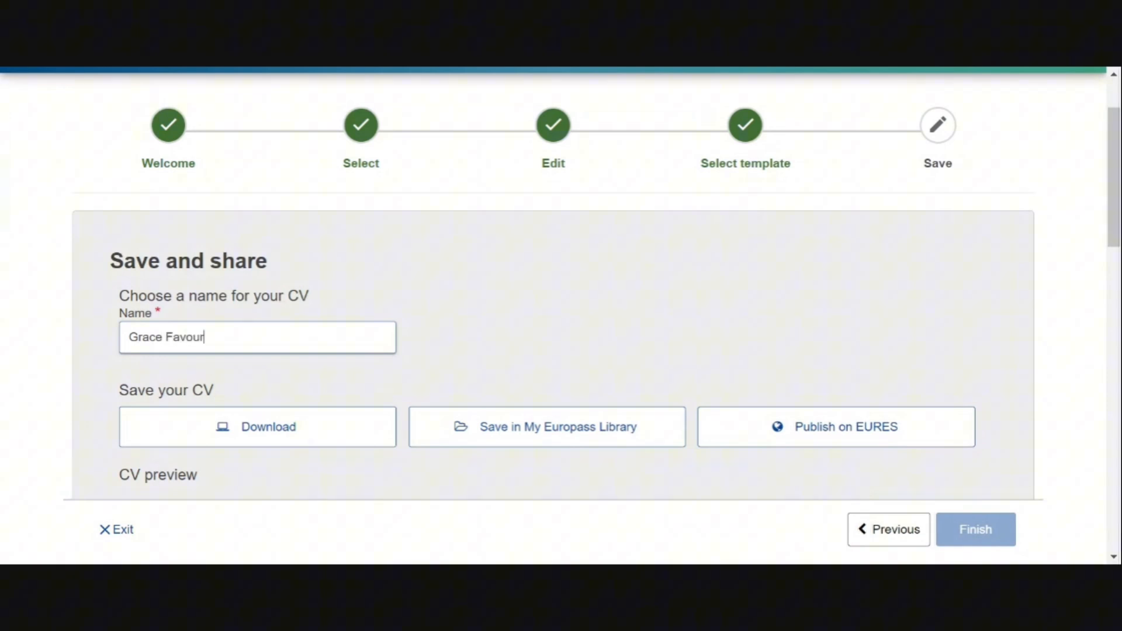